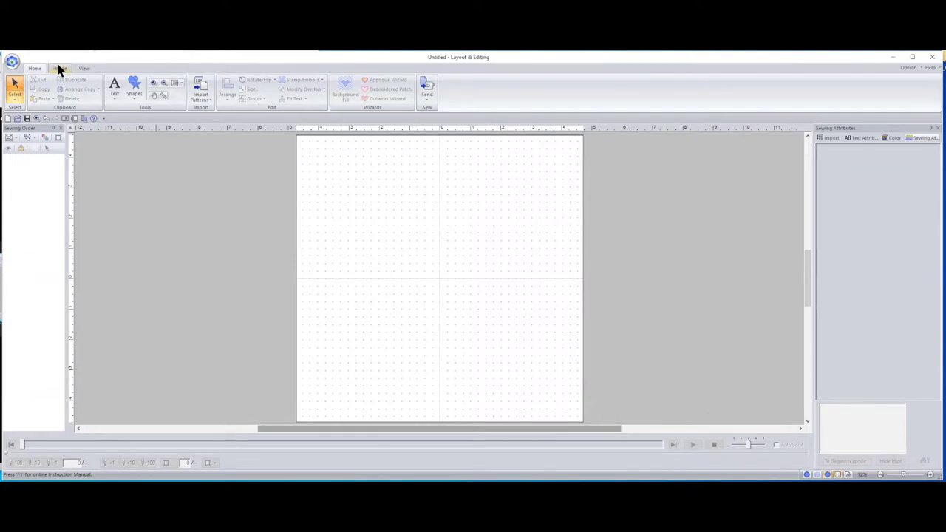
# - Start the Auto Punch wizard and load the wmf_flower image from the Vector Image folder
pyautogui.click(59, 69)
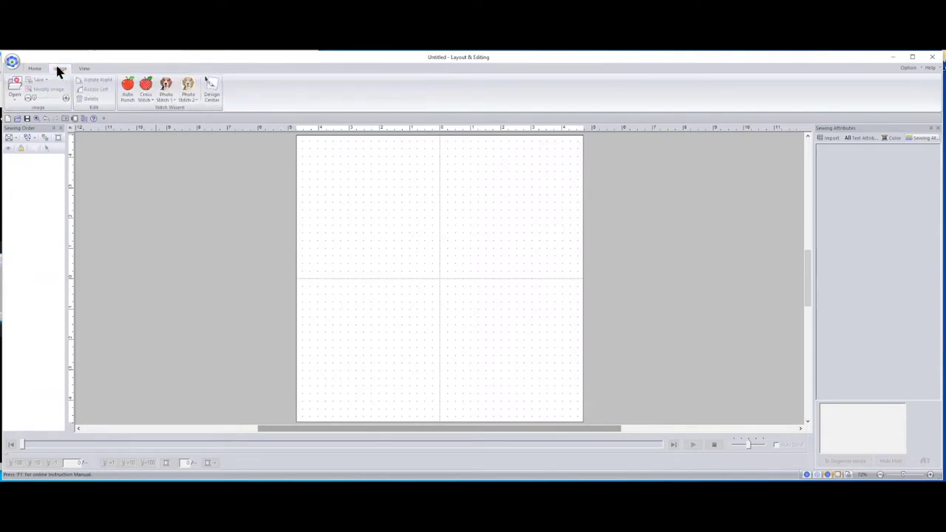
pyautogui.click(129, 91)
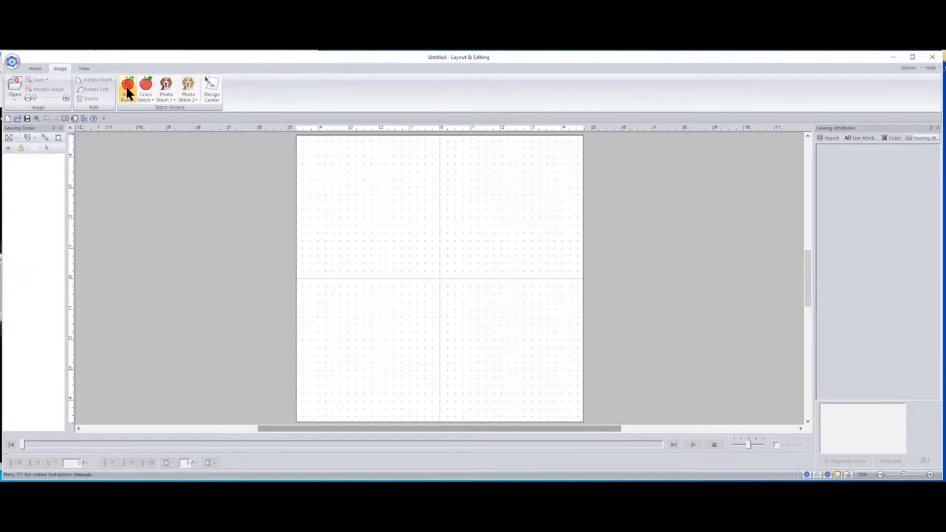
pyautogui.click(127, 89)
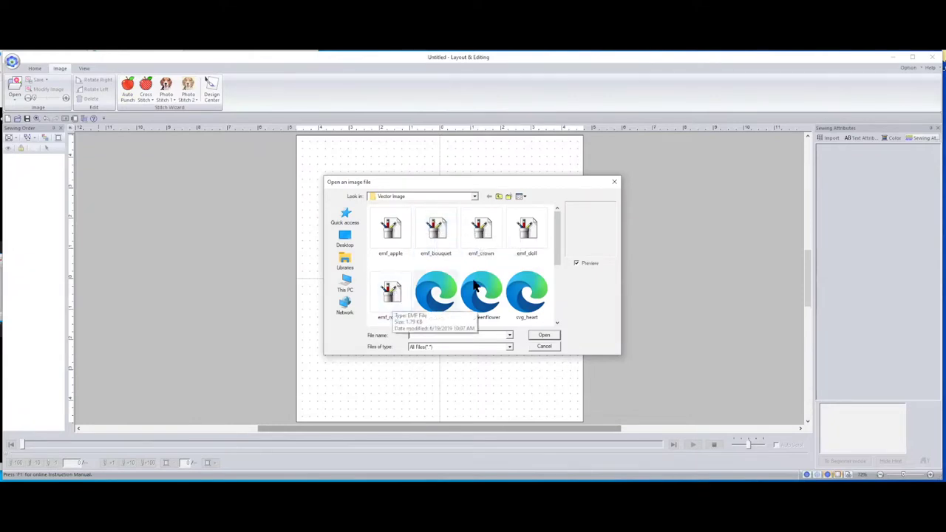
pyautogui.moveTo(555, 236); pyautogui.dragTo(559, 279)
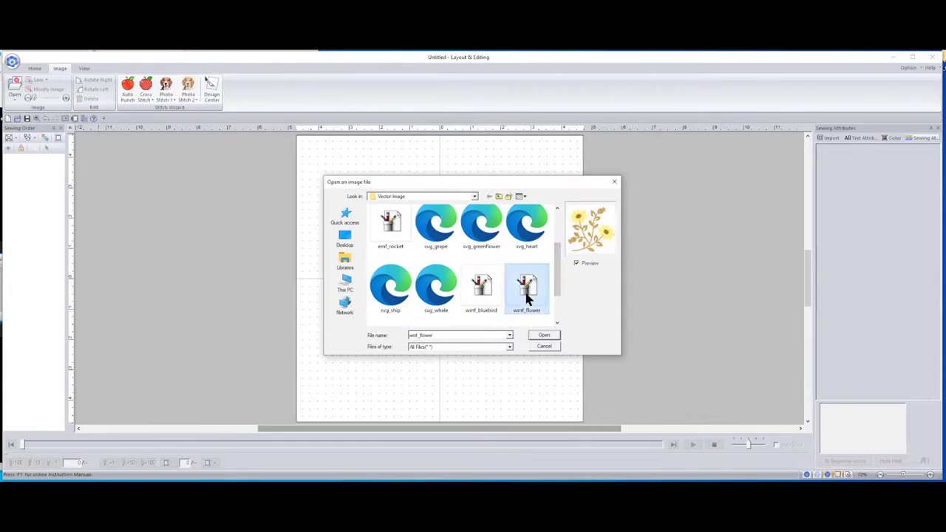
pyautogui.click(542, 336)
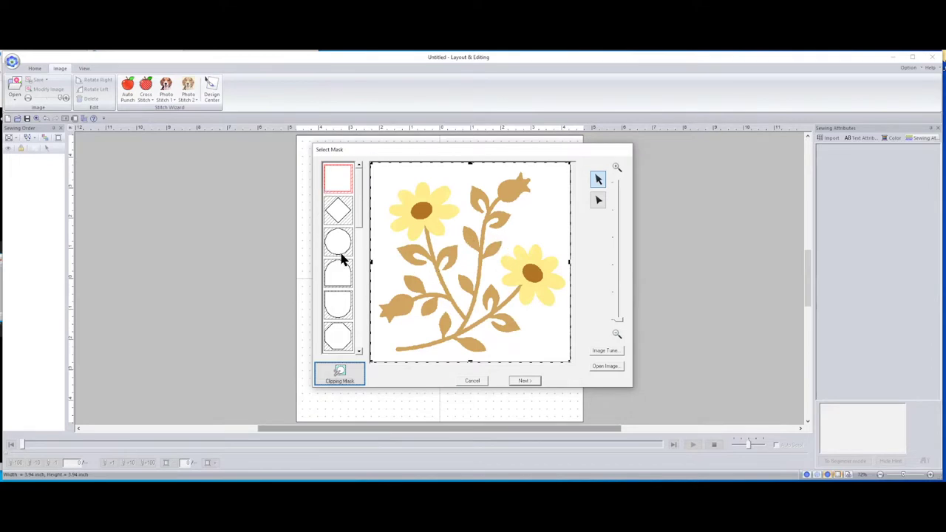
# - Preview the diamond and circle masks on the flower image, and proceed with the square mask
pyautogui.click(337, 217)
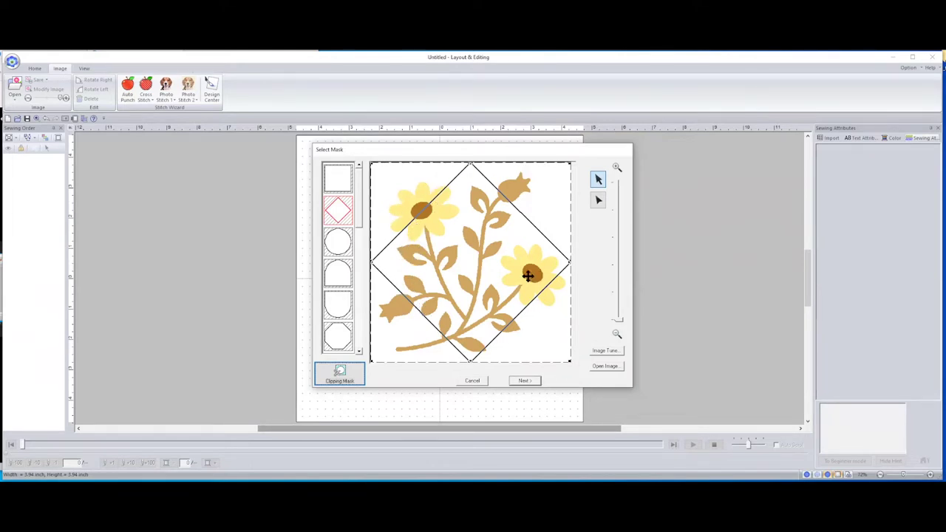
pyautogui.click(342, 243)
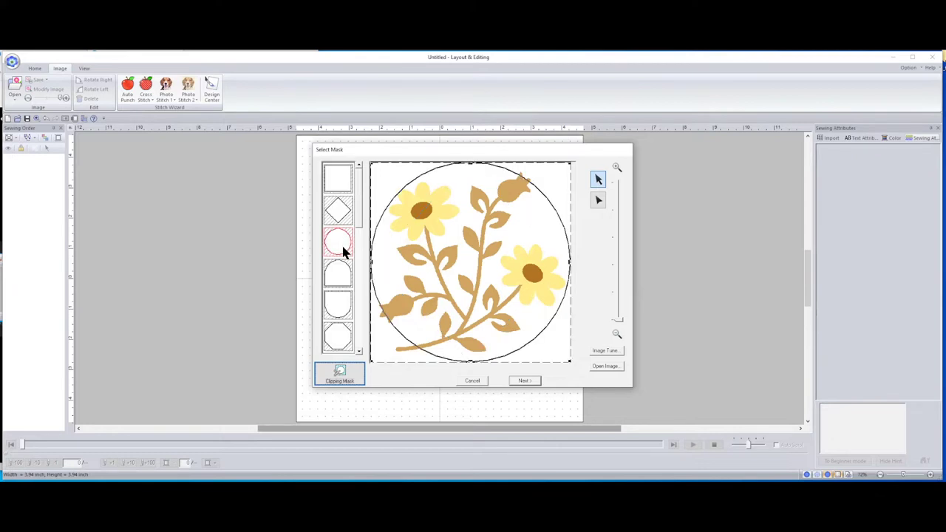
pyautogui.click(338, 184)
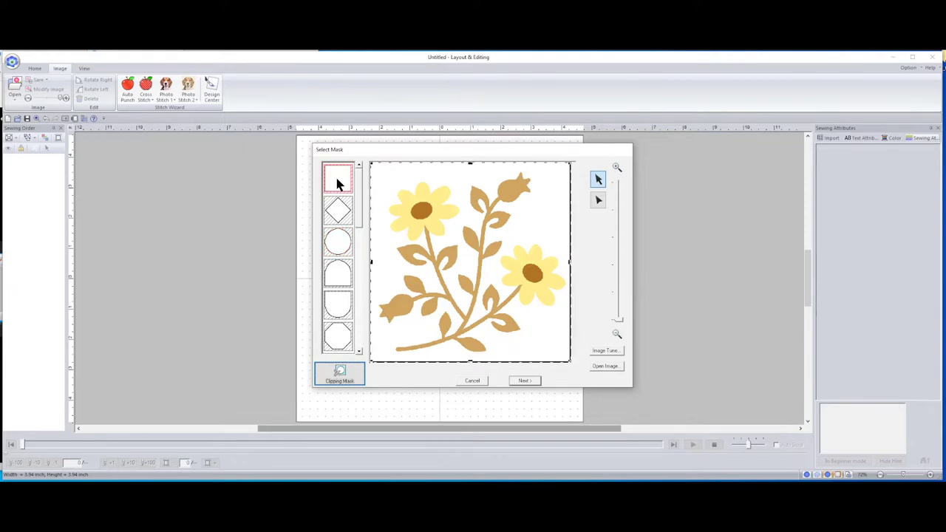
pyautogui.click(525, 381)
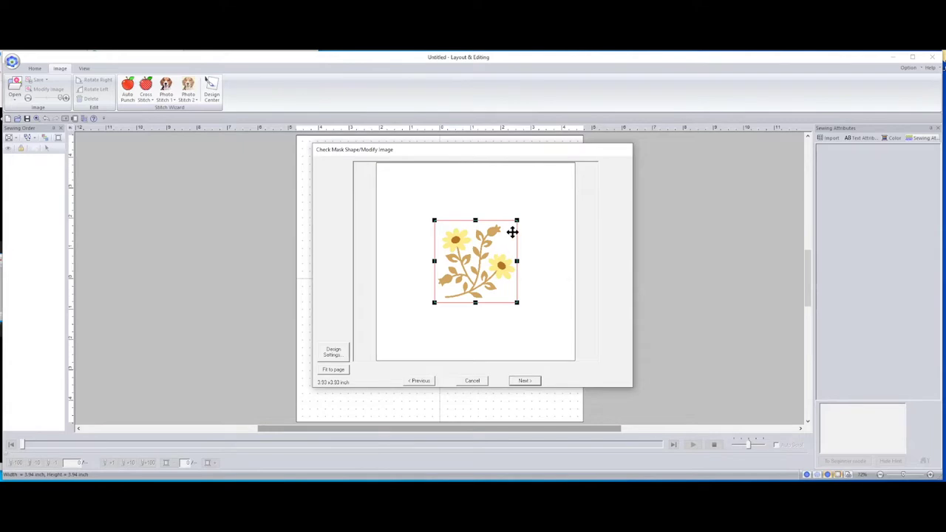
# - Fit the image to the page and convert it to stitches with the tan stems and leaves omitted
pyautogui.click(334, 370)
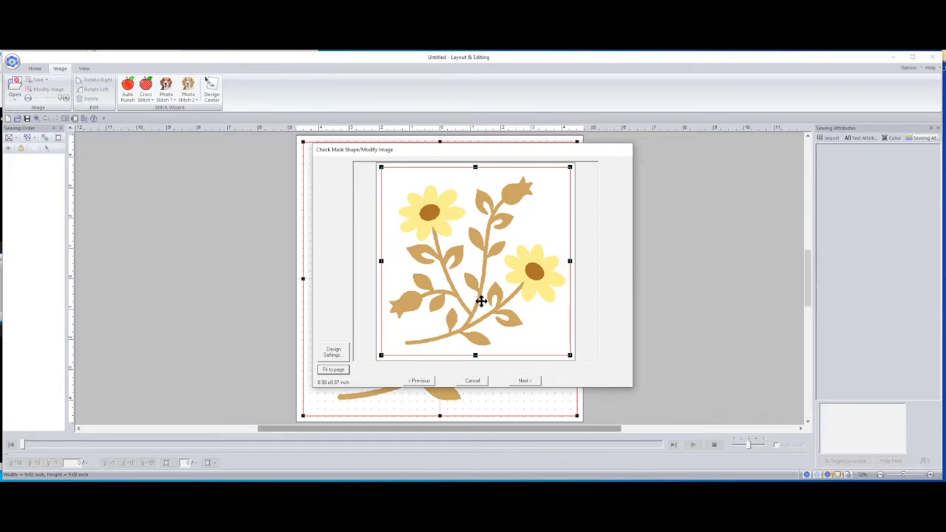
pyautogui.click(525, 382)
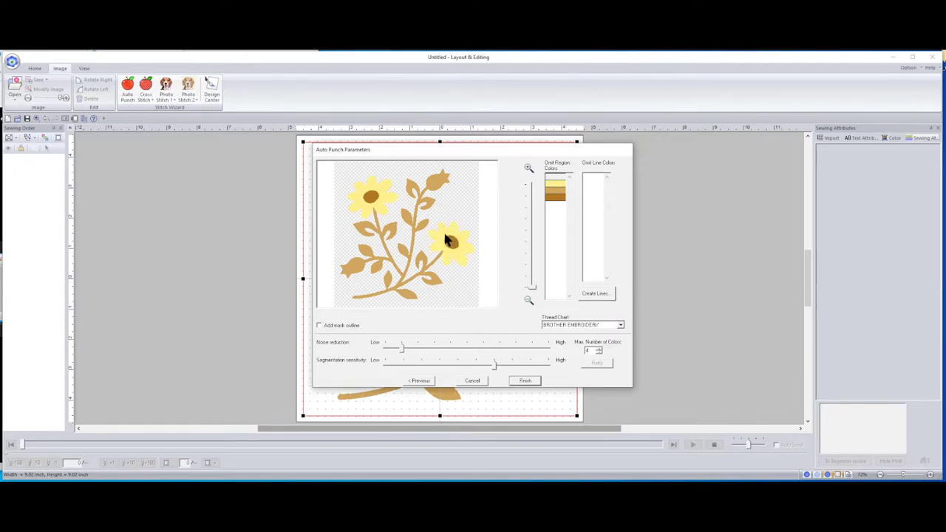
pyautogui.click(362, 231)
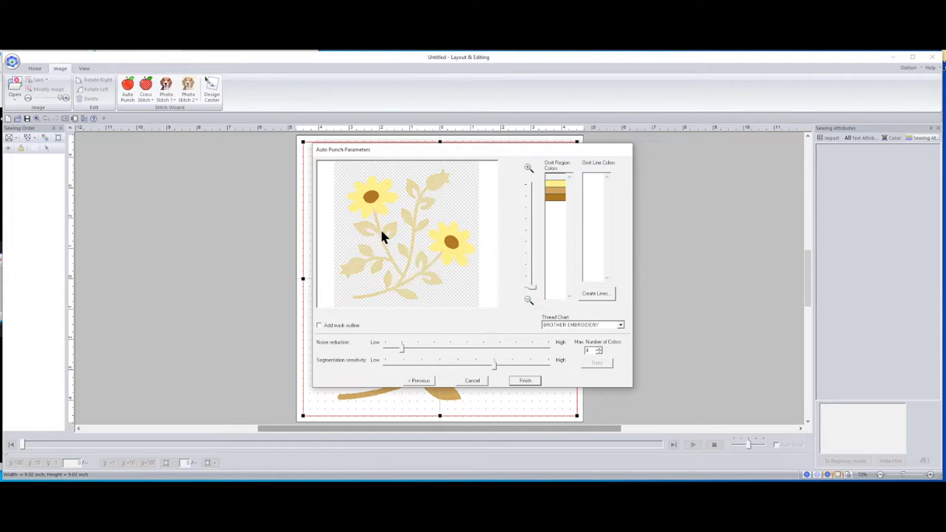
pyautogui.click(523, 382)
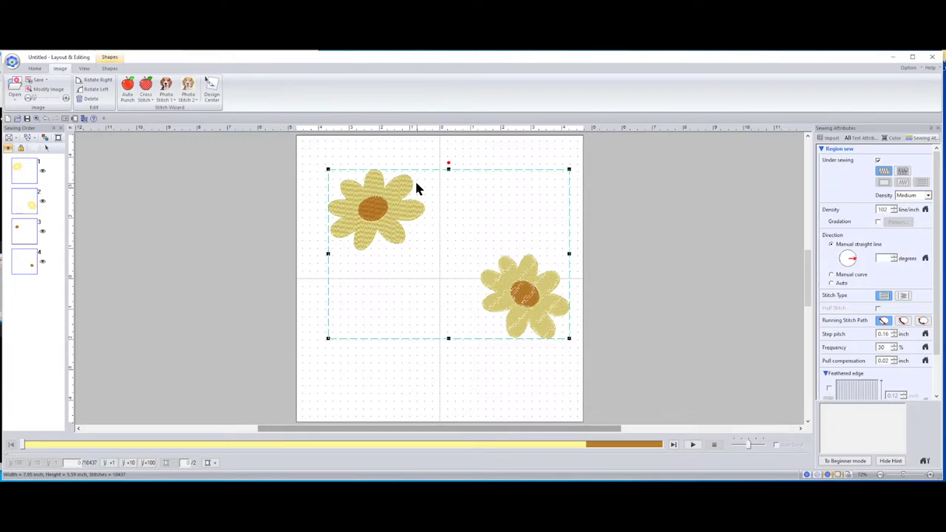
# - Start a new blank layout, discarding the current two-flower design without saving
pyautogui.click(6, 122)
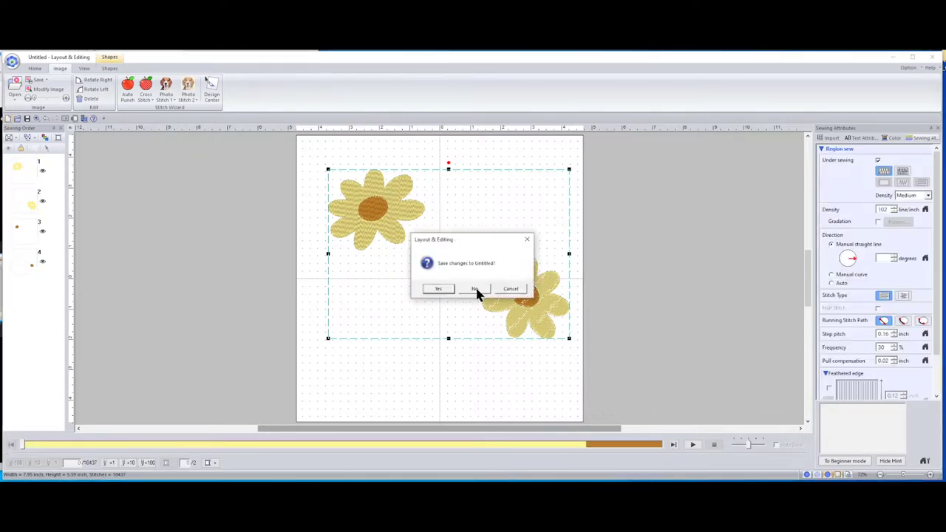
pyautogui.click(475, 289)
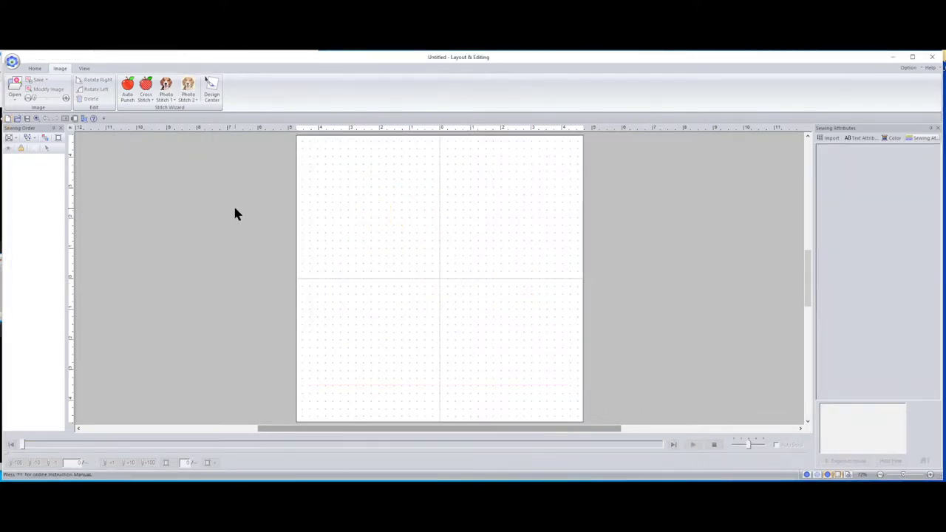
# - Open the wmf_flower vector image in the Auto Punch wizard
pyautogui.click(128, 87)
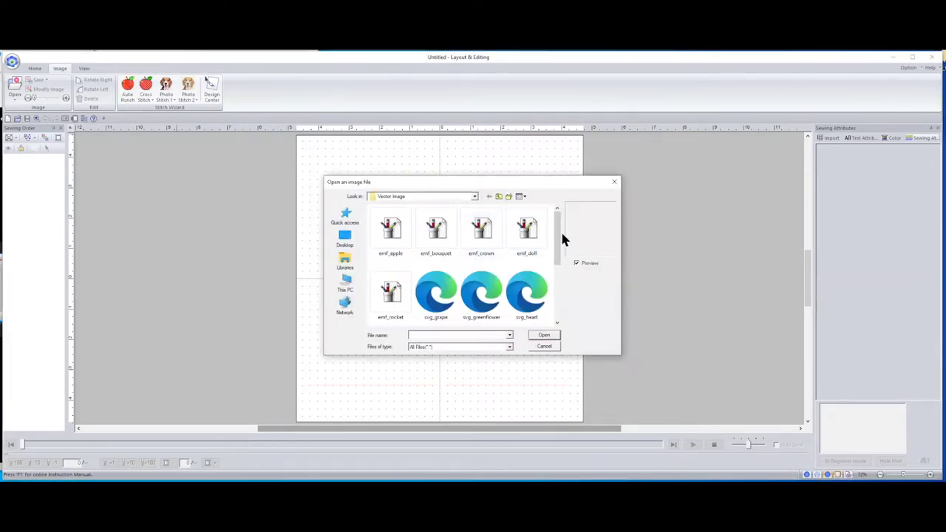
pyautogui.moveTo(558, 254); pyautogui.dragTo(567, 338)
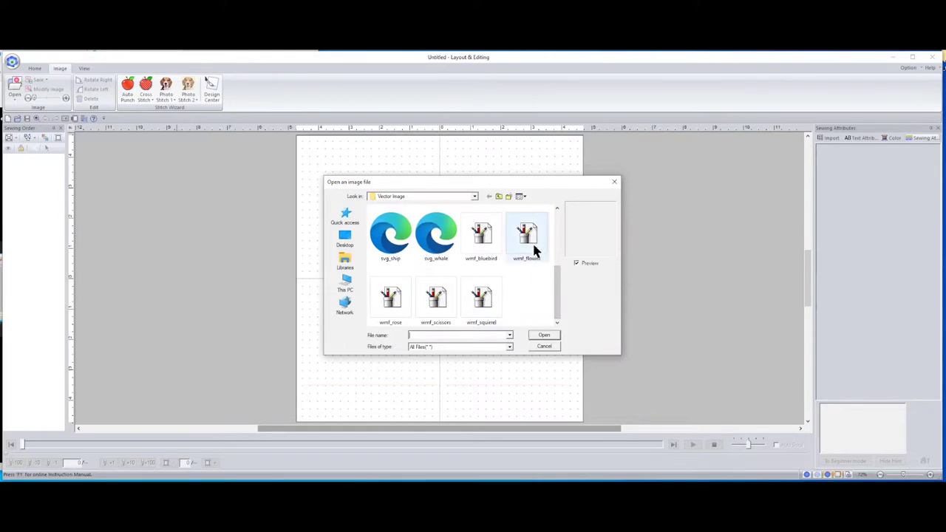
pyautogui.click(533, 251)
pyautogui.click(543, 334)
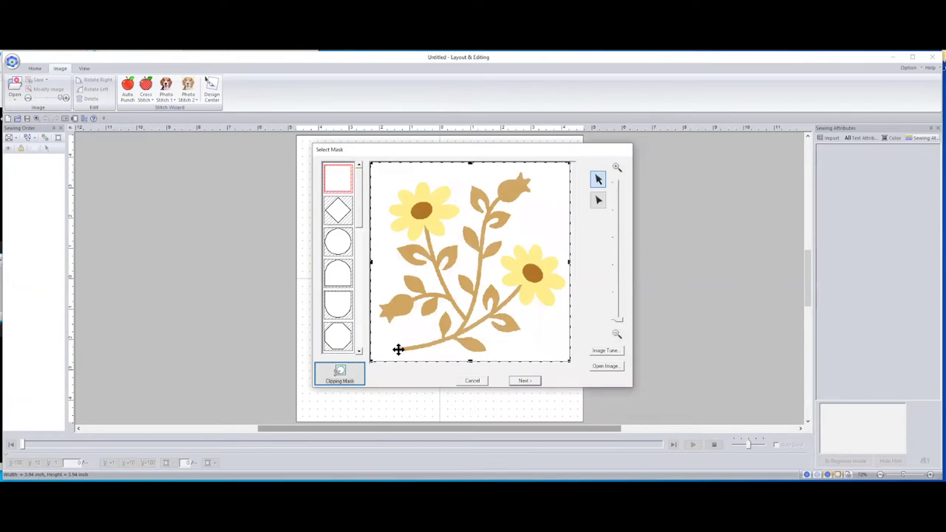
# - Fit the image to the page with the square mask and convert only the upper-left flower, omitting the stems, leaves and other flower
pyautogui.click(525, 381)
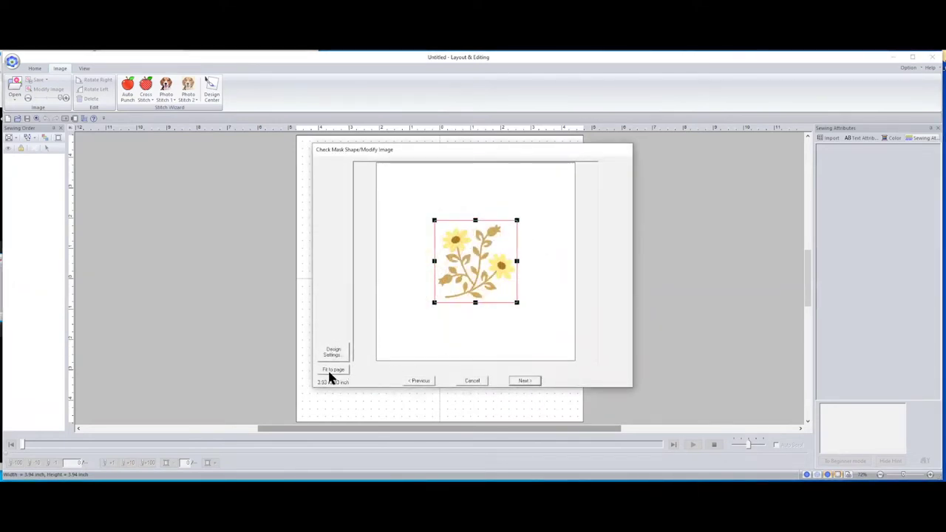
pyautogui.click(331, 372)
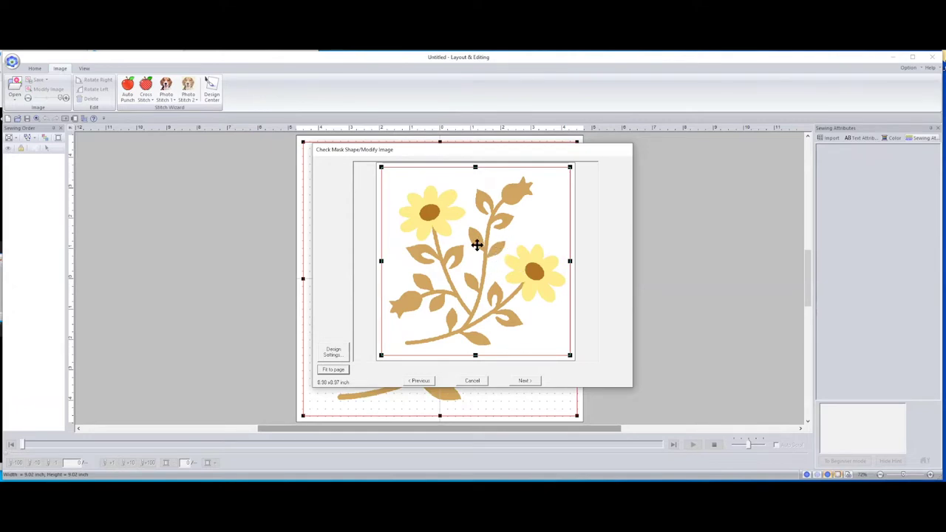
pyautogui.click(528, 380)
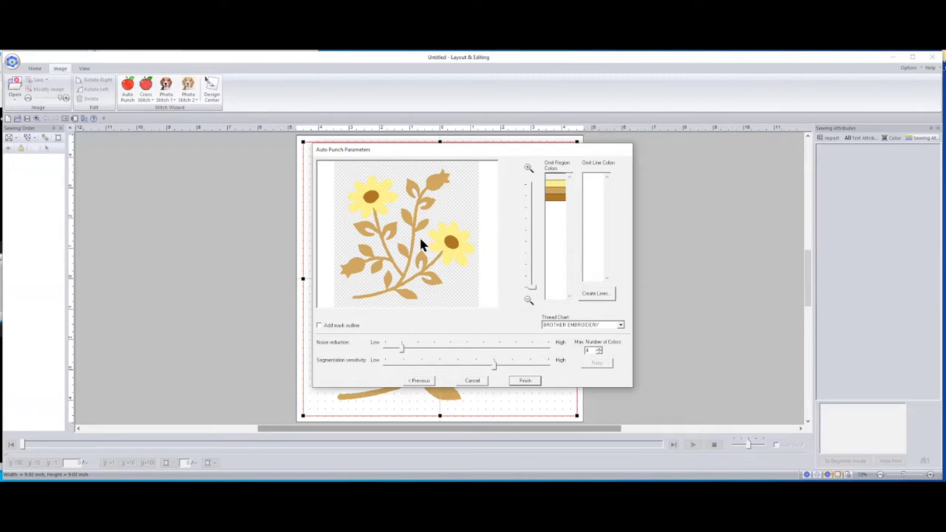
pyautogui.click(442, 182)
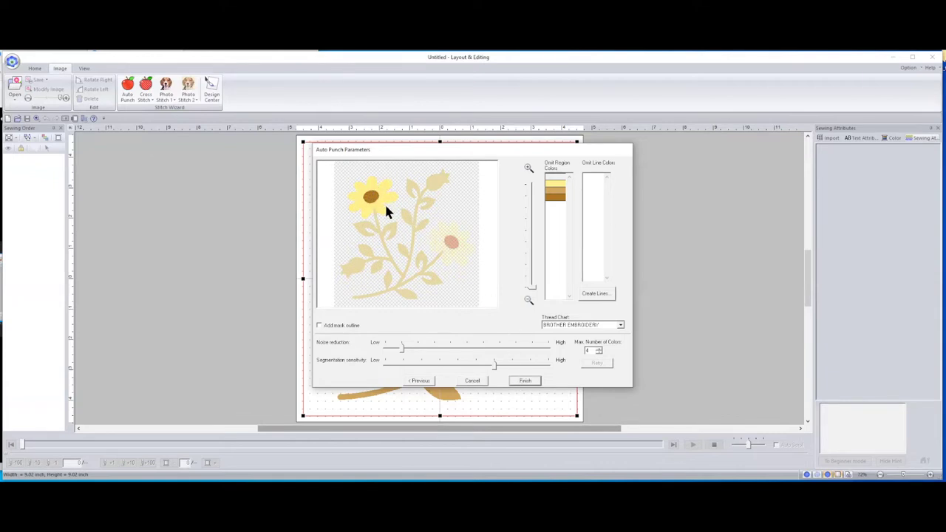
pyautogui.click(525, 381)
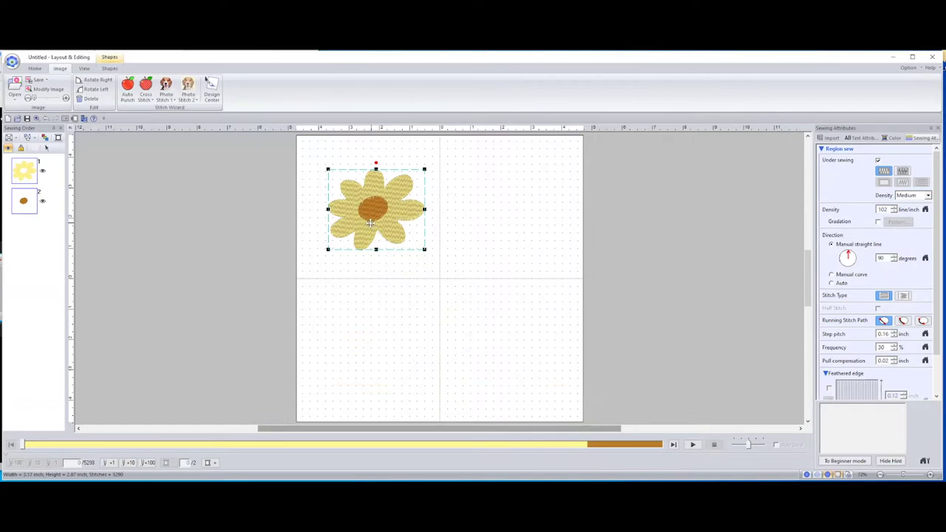
# - Circle Copy the flower into a ring about 11 by 10.3 inches, and group all the copies
pyautogui.click(35, 68)
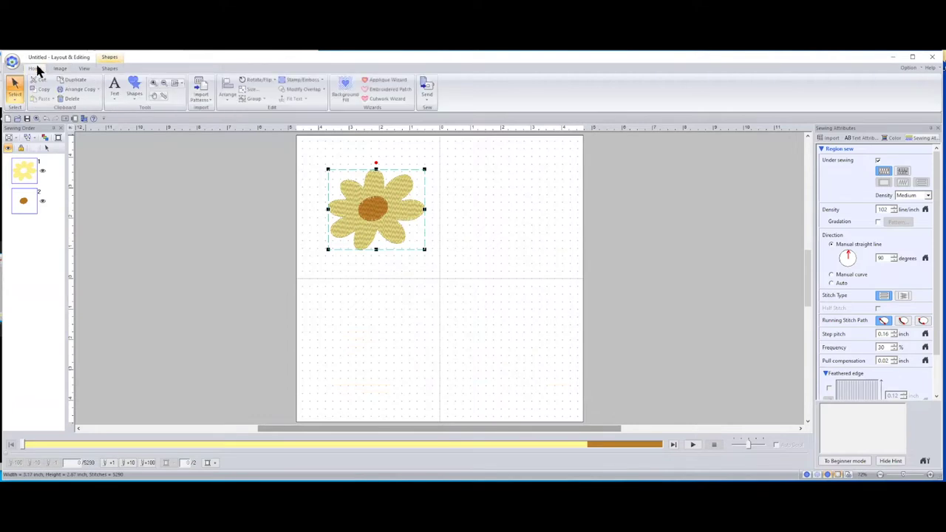
pyautogui.click(78, 87)
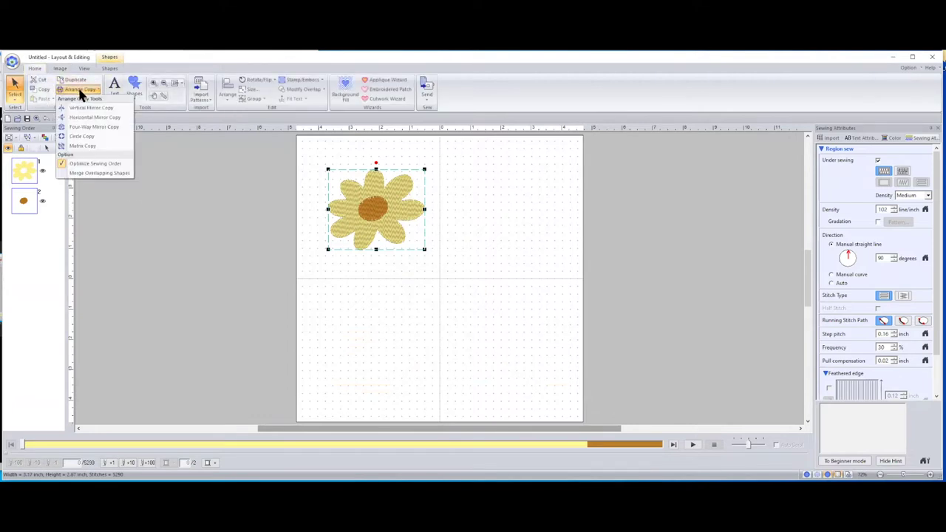
pyautogui.click(79, 136)
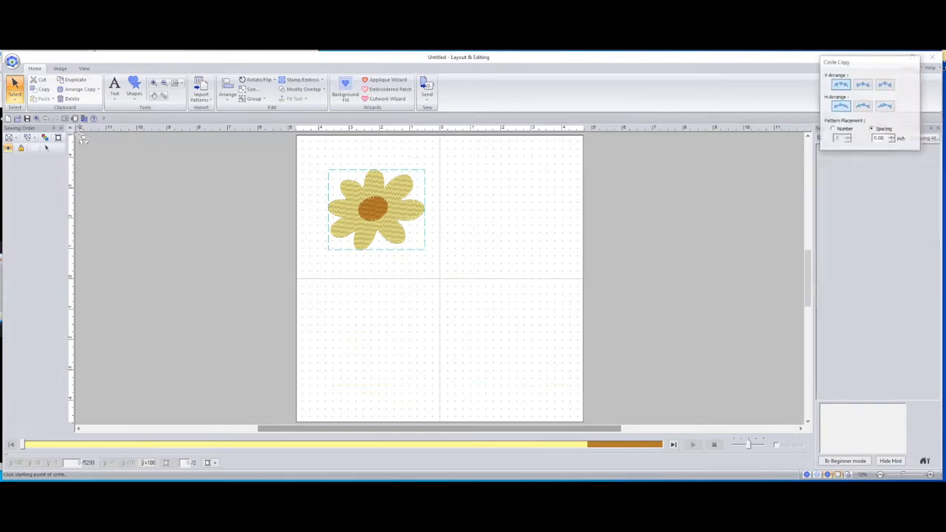
pyautogui.click(349, 208)
pyautogui.click(591, 416)
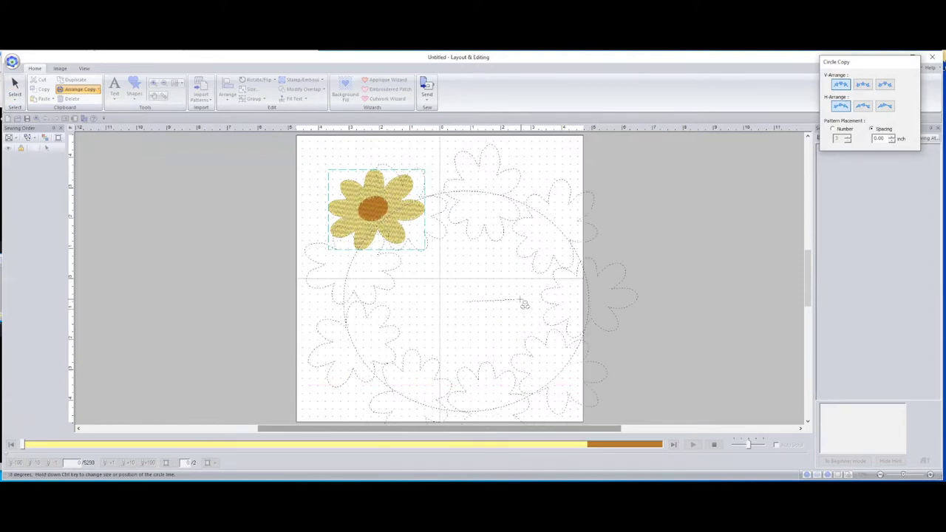
pyautogui.click(521, 302)
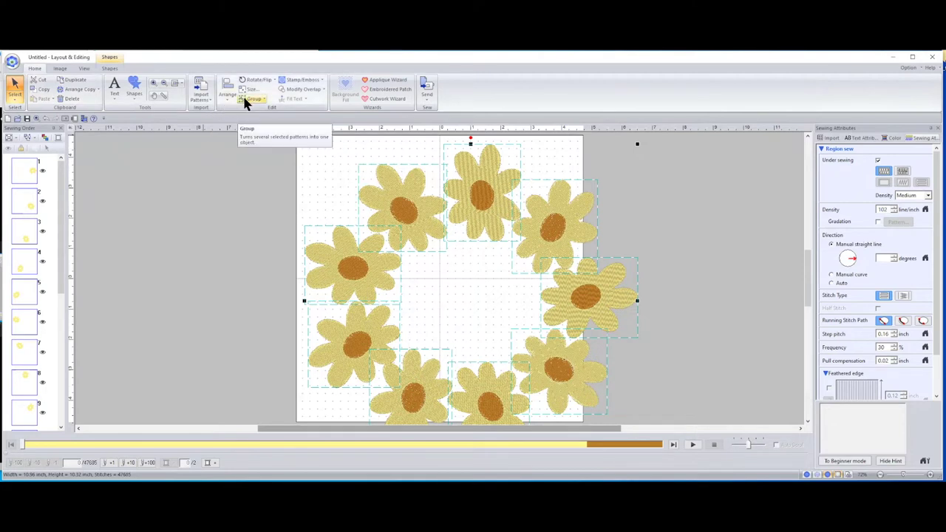
pyautogui.click(244, 99)
pyautogui.click(257, 110)
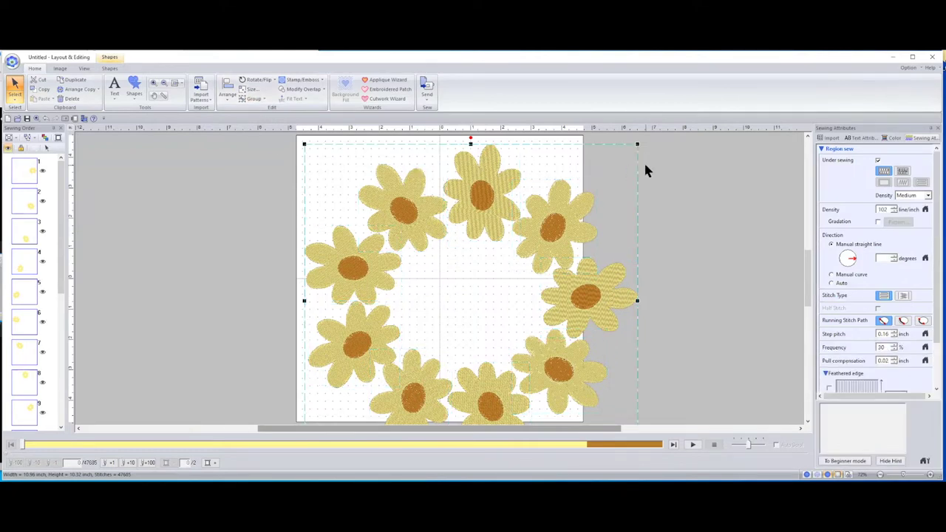
# - Set the flower ring's width to 9 inches with the aspect ratio maintained, and move it to the page center
pyautogui.click(251, 88)
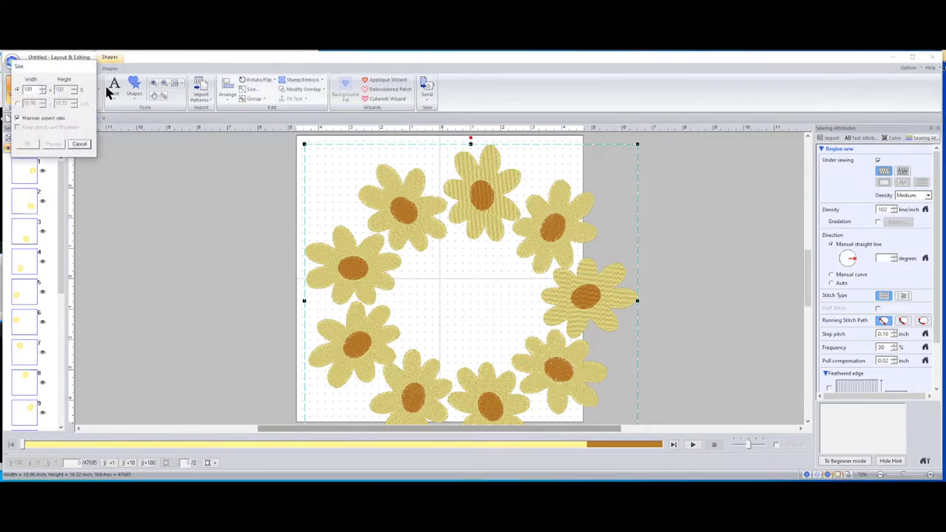
pyautogui.click(17, 104)
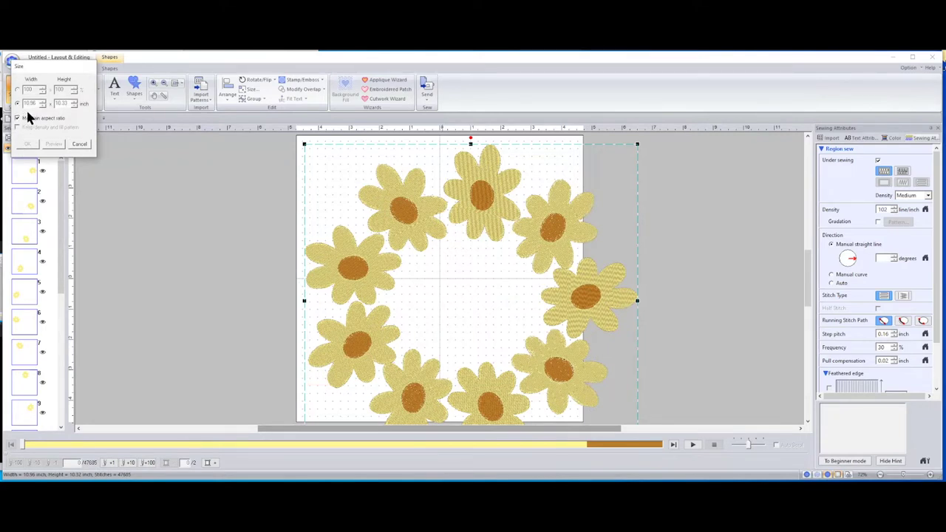
pyautogui.moveTo(38, 104); pyautogui.dragTo(8, 101)
pyautogui.write('9')
pyautogui.click(65, 103)
pyautogui.click(52, 144)
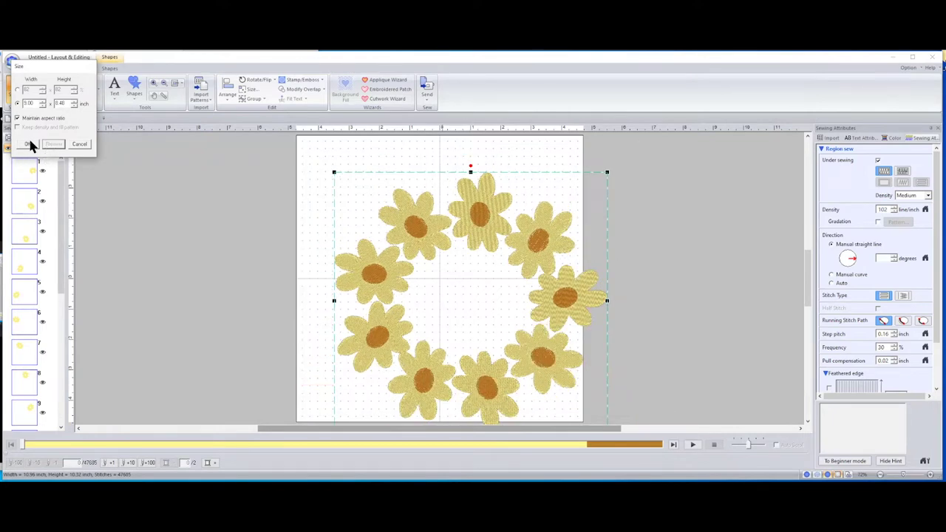
pyautogui.click(29, 143)
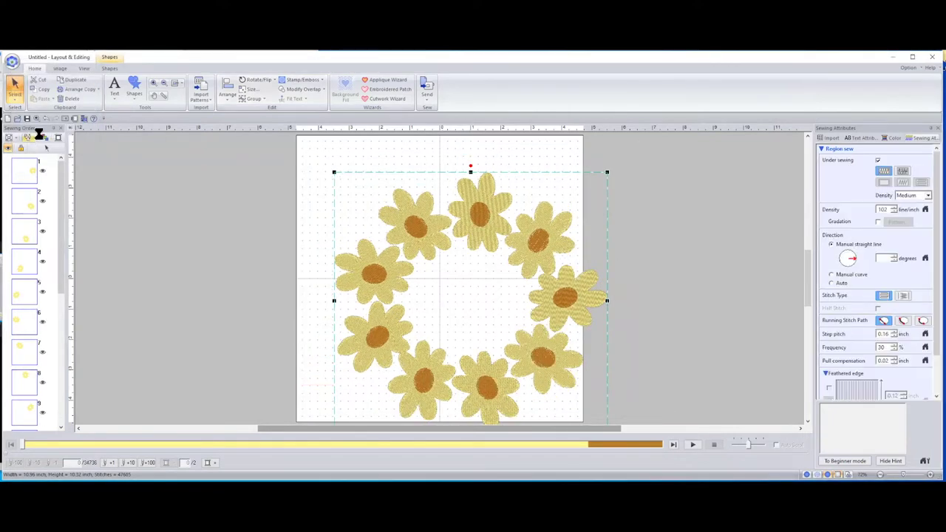
pyautogui.click(228, 90)
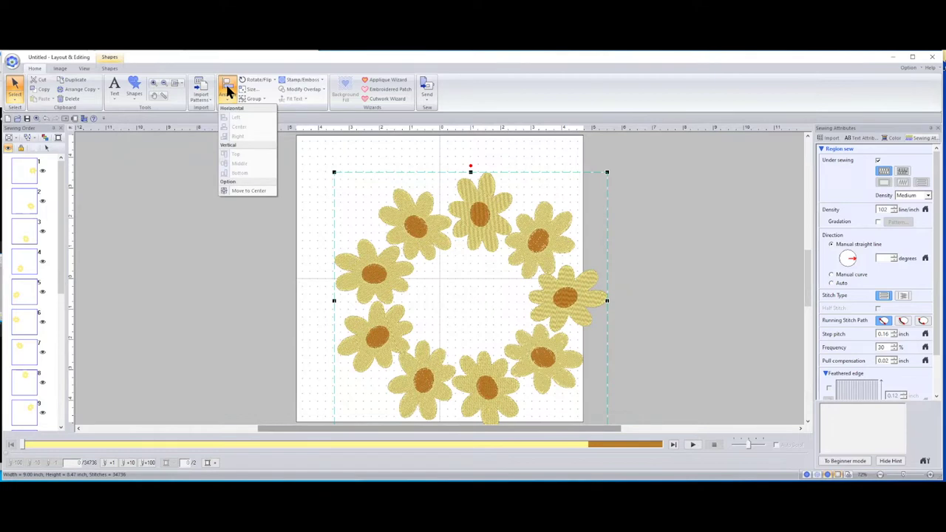
pyautogui.click(248, 192)
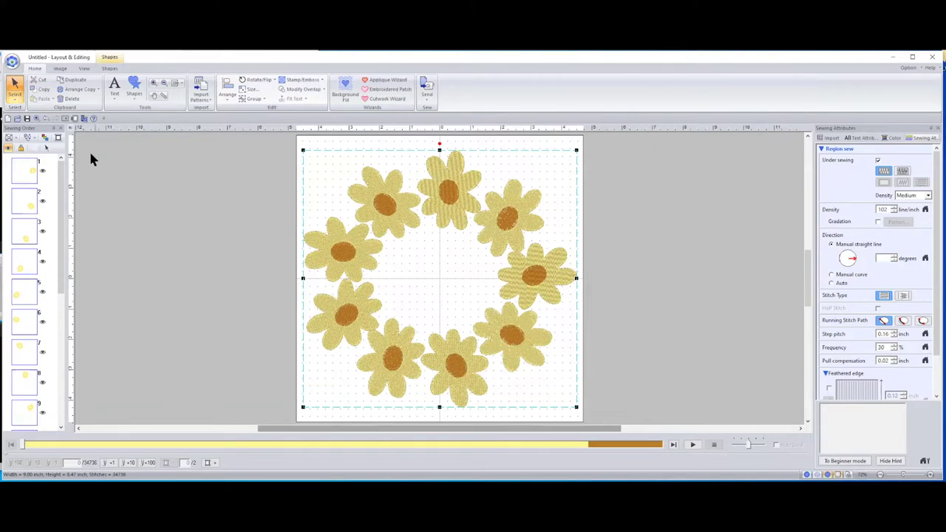
# - Start a new design without saving the flower wreath, and open the wmf_flower vector image in the Auto Punch wizard
pyautogui.click(9, 119)
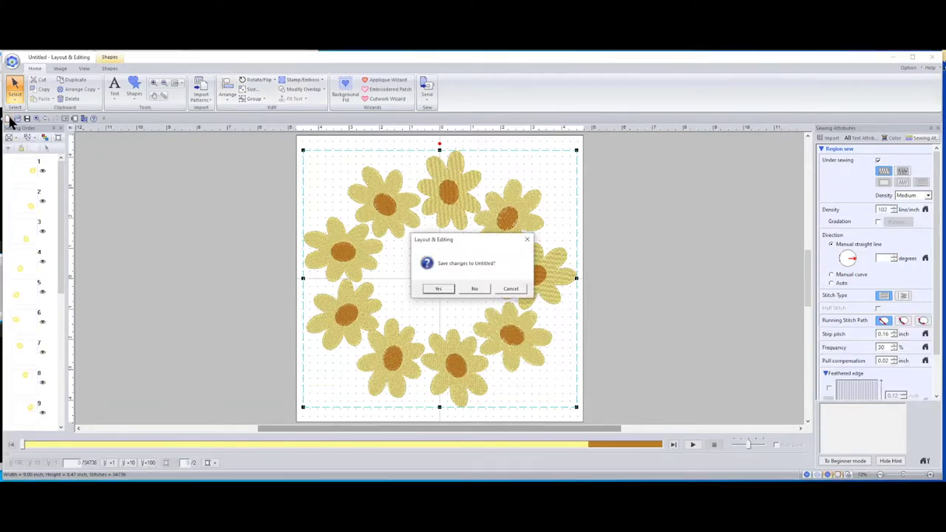
pyautogui.click(473, 287)
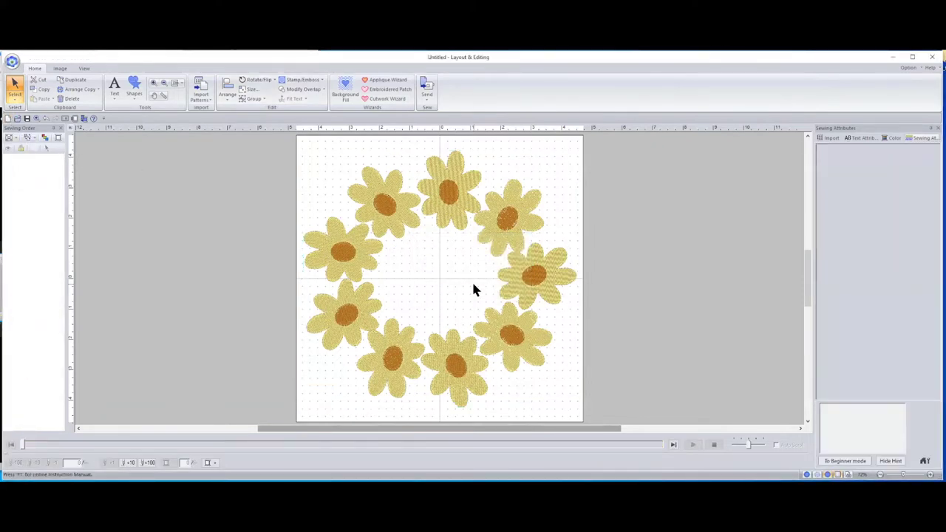
pyautogui.click(54, 68)
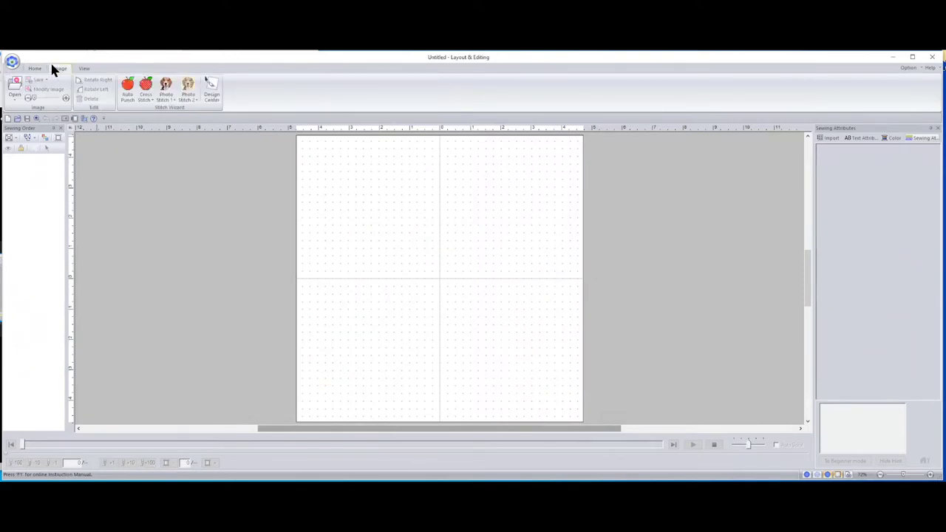
pyautogui.click(127, 87)
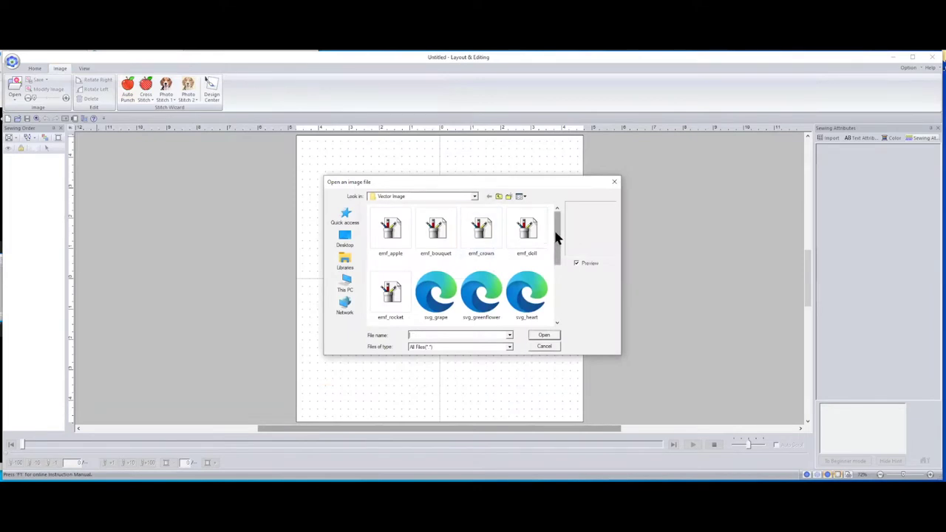
pyautogui.moveTo(554, 230); pyautogui.dragTo(566, 296)
pyautogui.click(524, 233)
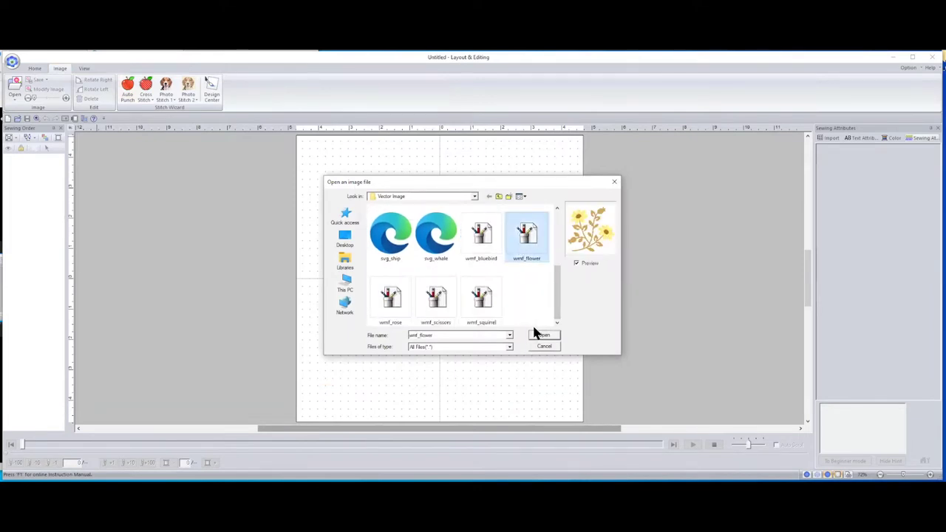
pyautogui.click(542, 335)
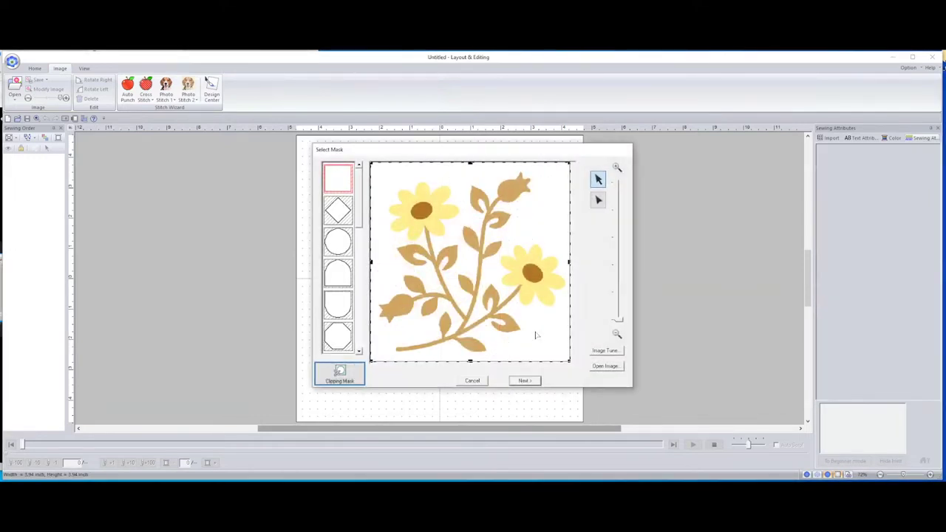
# - Fit the image to the page with the square mask and convert the whole flower spray to stitches, keeping all flower and leaf colors
pyautogui.click(525, 381)
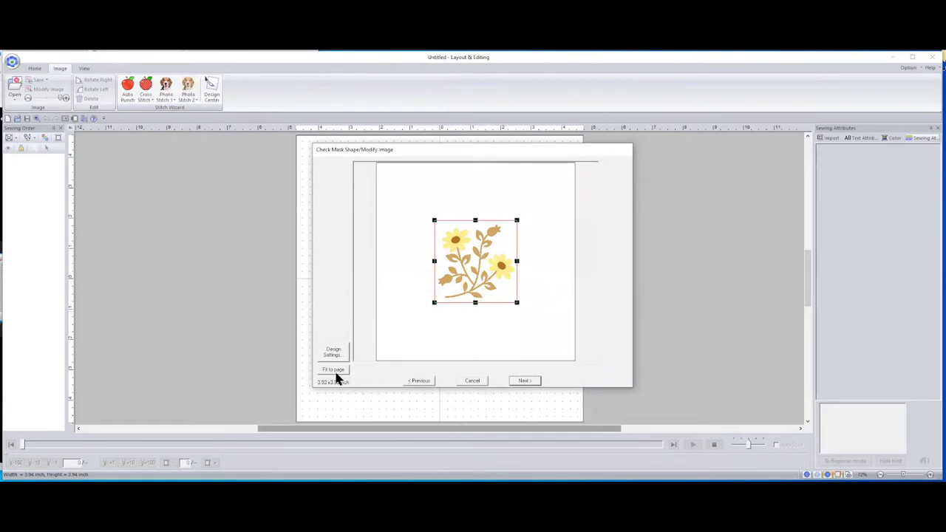
pyautogui.click(339, 372)
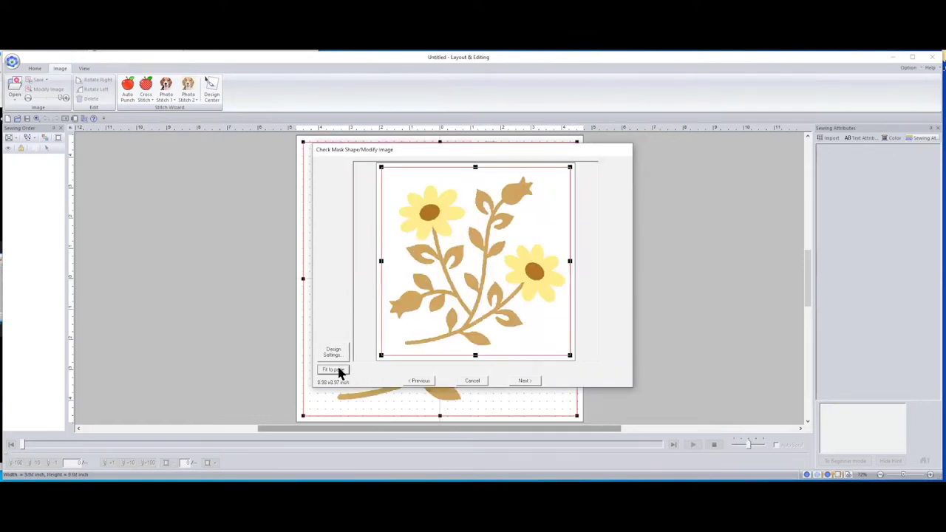
pyautogui.click(526, 381)
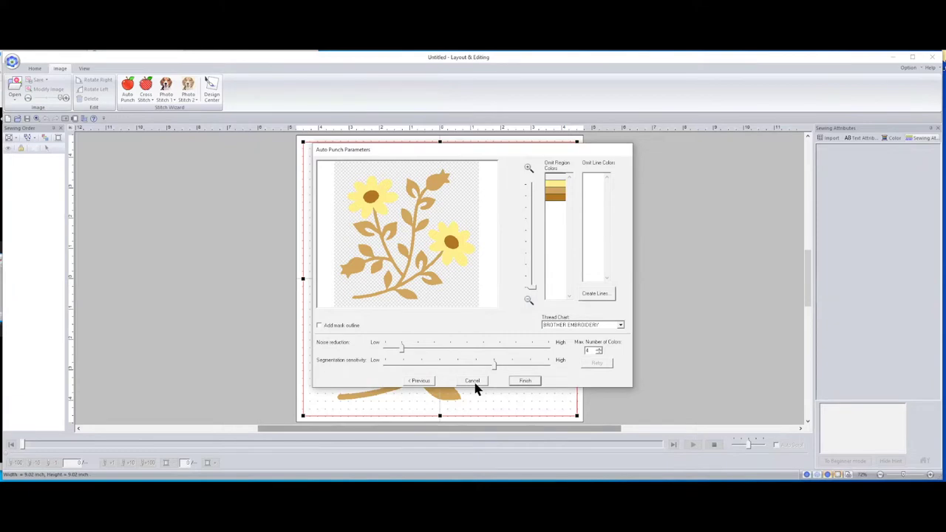
pyautogui.click(525, 381)
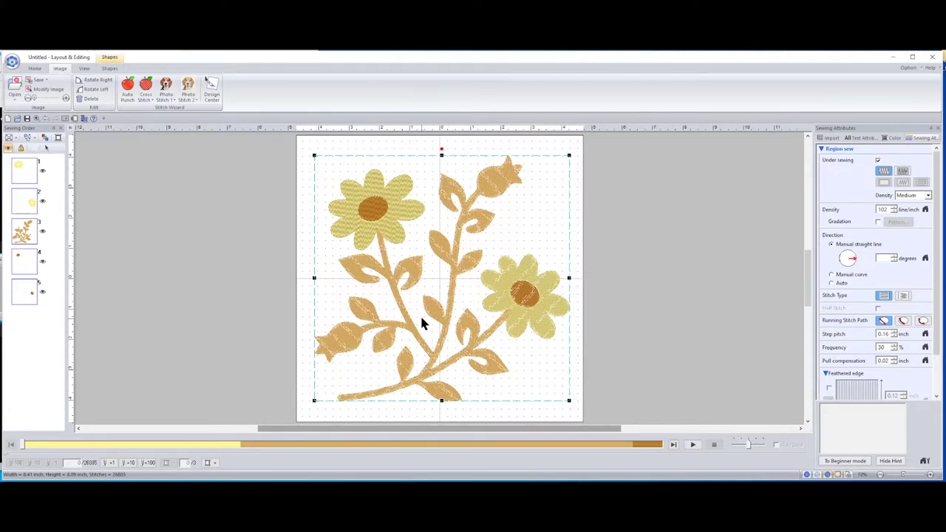
# - Apply Satin Stitch to all regions of the flower design
pyautogui.click(110, 68)
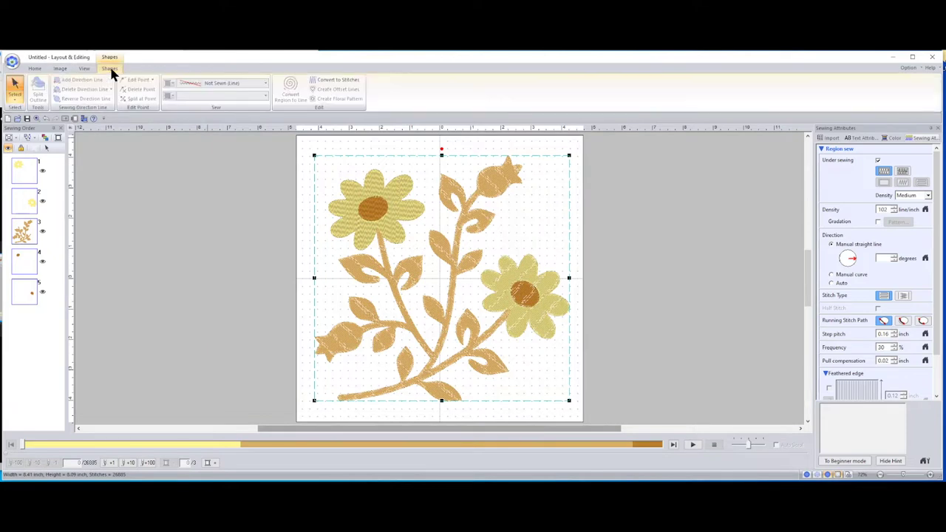
pyautogui.rightClick(366, 215)
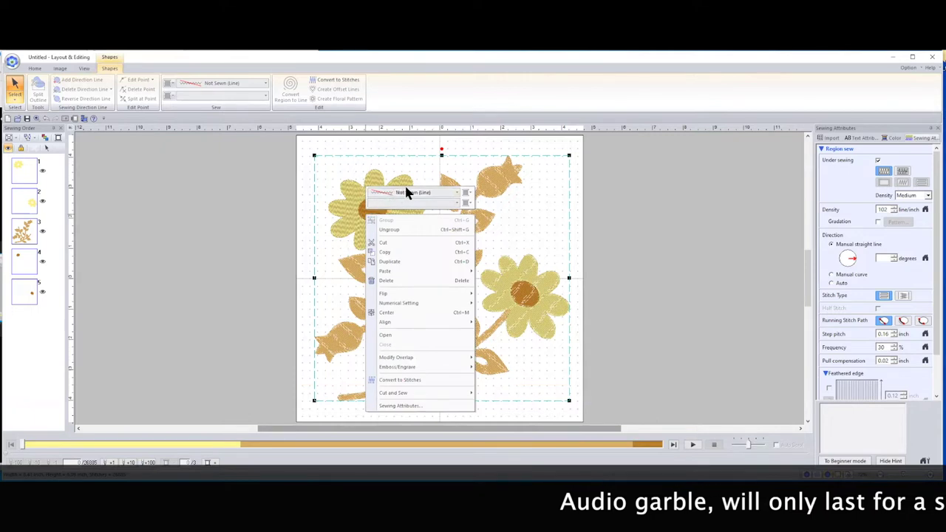
pyautogui.click(411, 204)
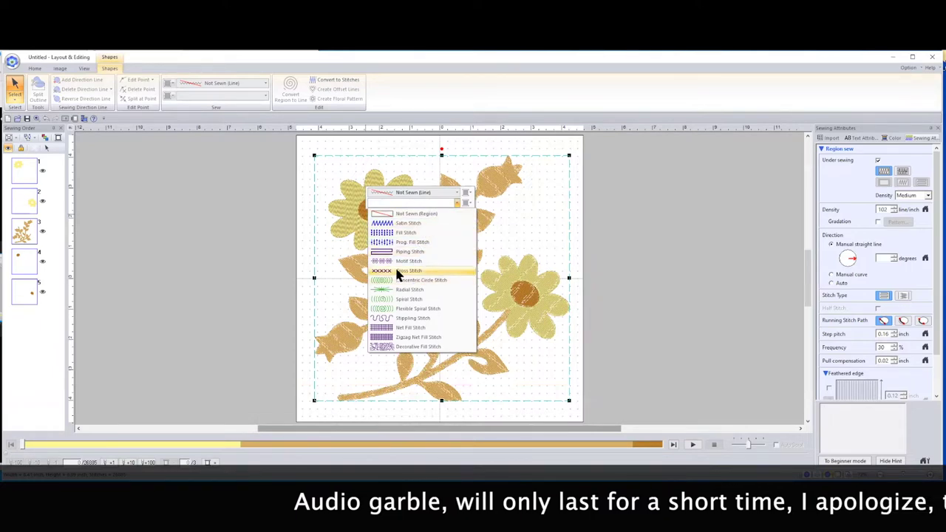
pyautogui.click(384, 226)
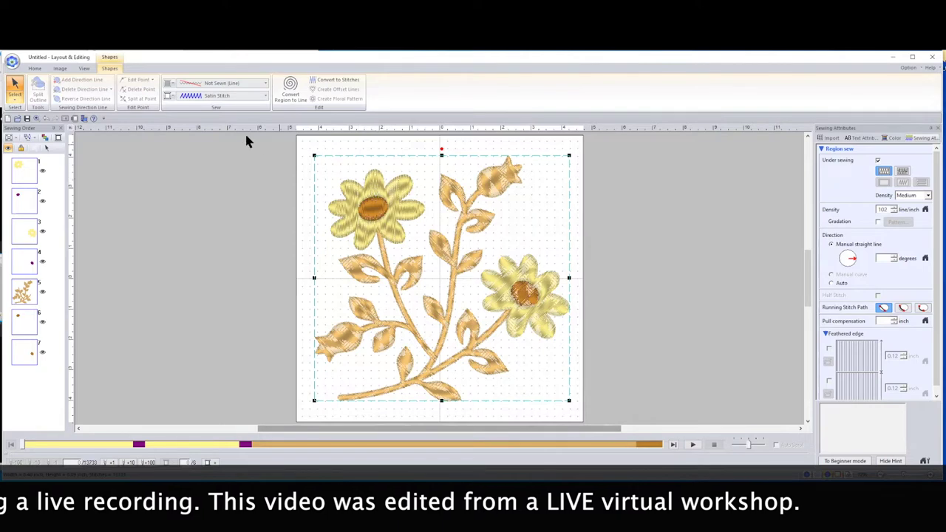
# - Set the region sew type of the whole flower design to Fill Stitch and deselect it
pyautogui.click(211, 95)
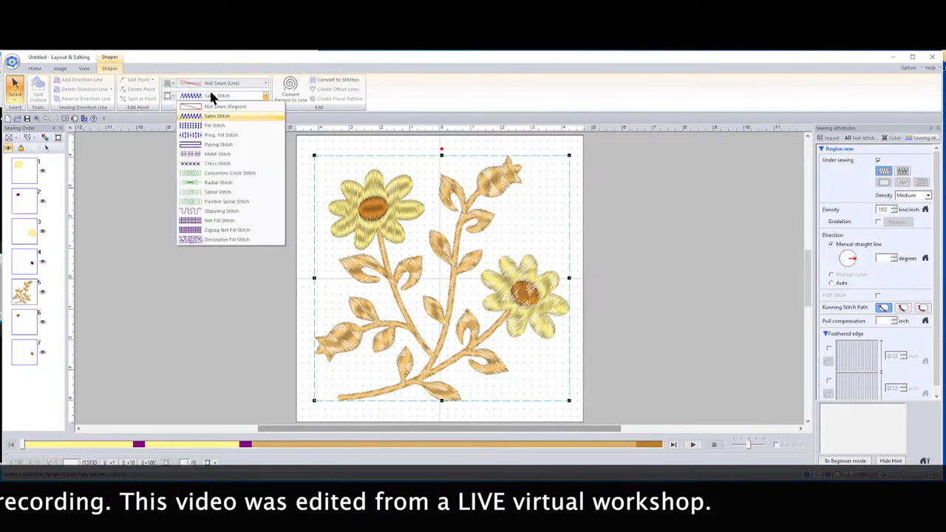
pyautogui.click(213, 125)
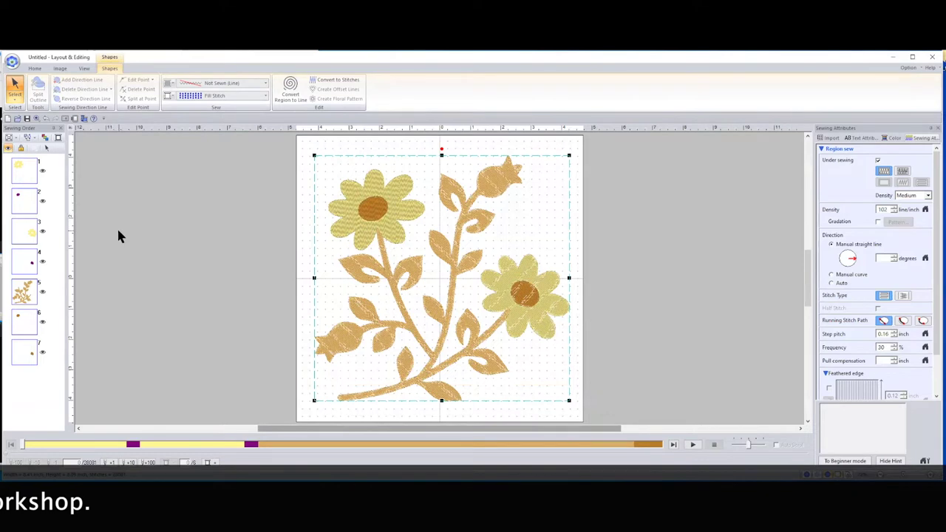
pyautogui.click(170, 215)
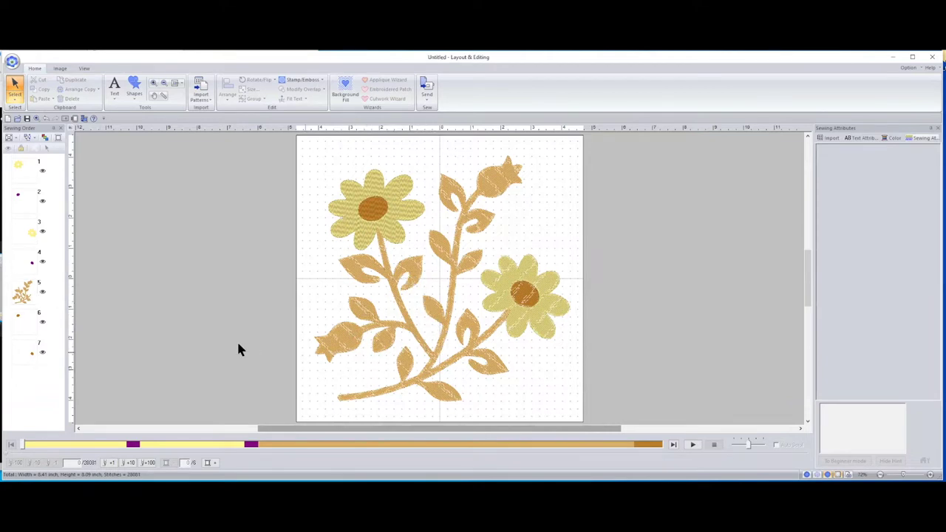
# - Select the stems and leaves and recolor them bright lime green, trying a darker green first
pyautogui.click(23, 293)
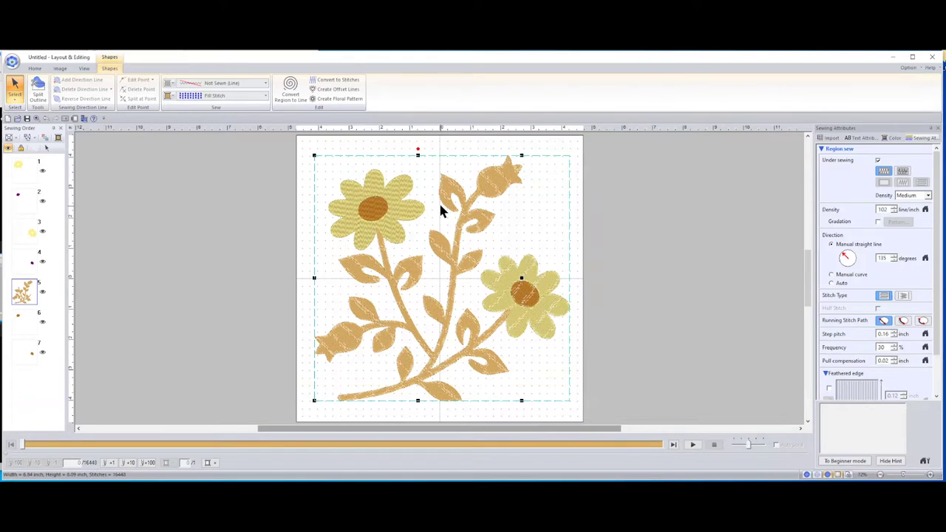
pyautogui.click(168, 99)
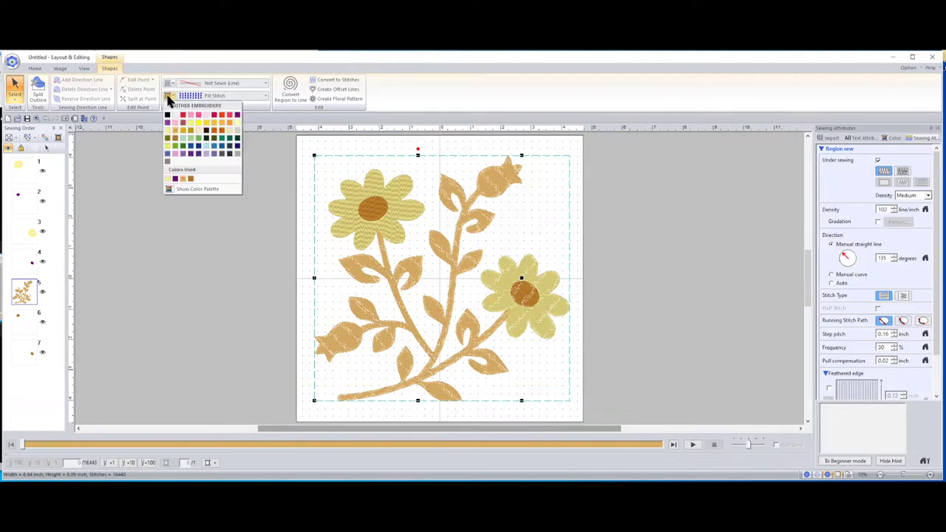
pyautogui.click(185, 148)
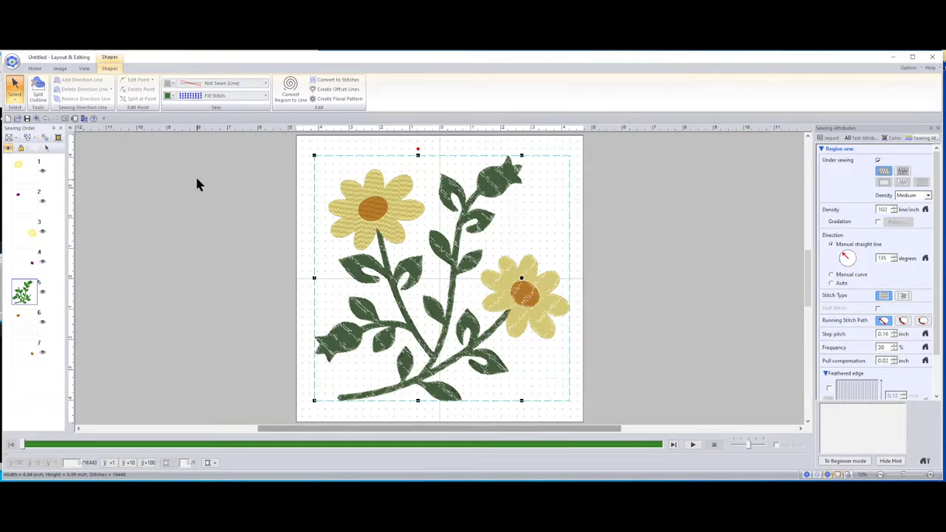
pyautogui.click(170, 95)
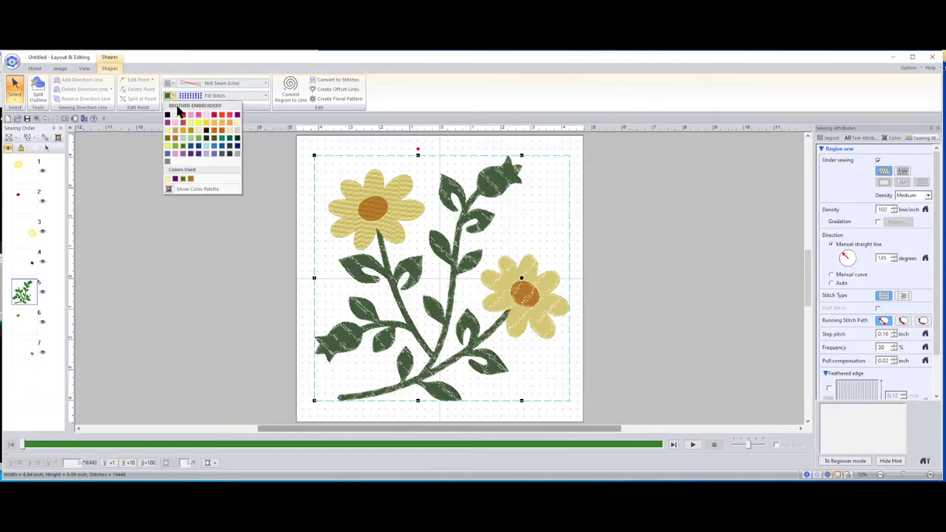
pyautogui.click(175, 147)
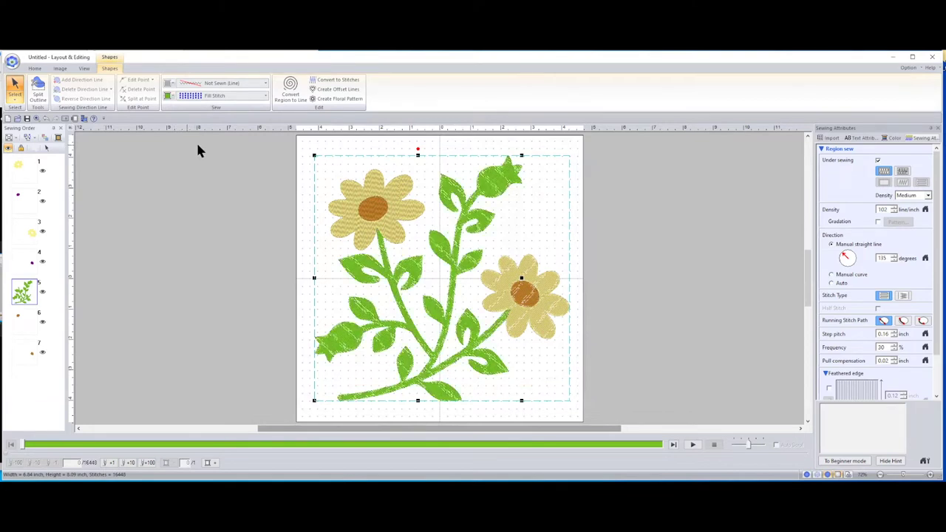
# - Change the stems and leaves to Prog. Fill Stitch, keeping the under sewing density at Medium
pyautogui.click(209, 96)
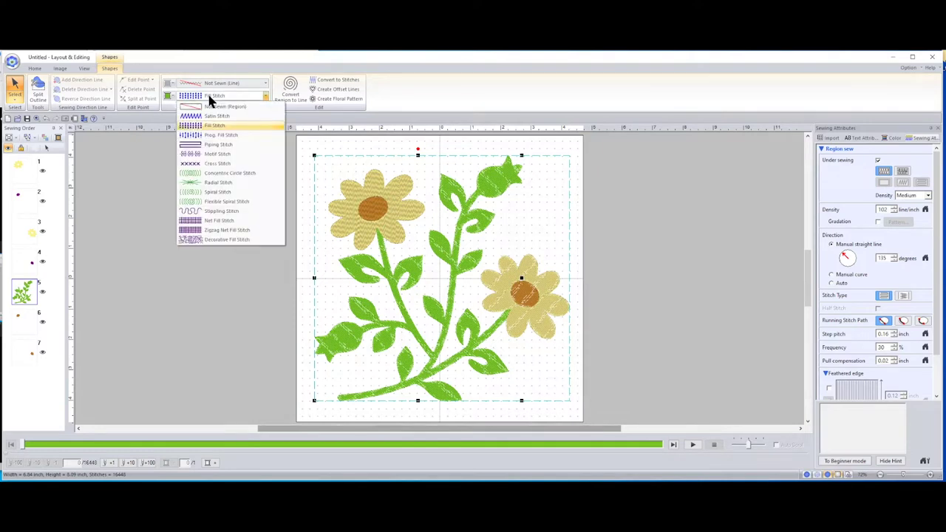
pyautogui.click(219, 136)
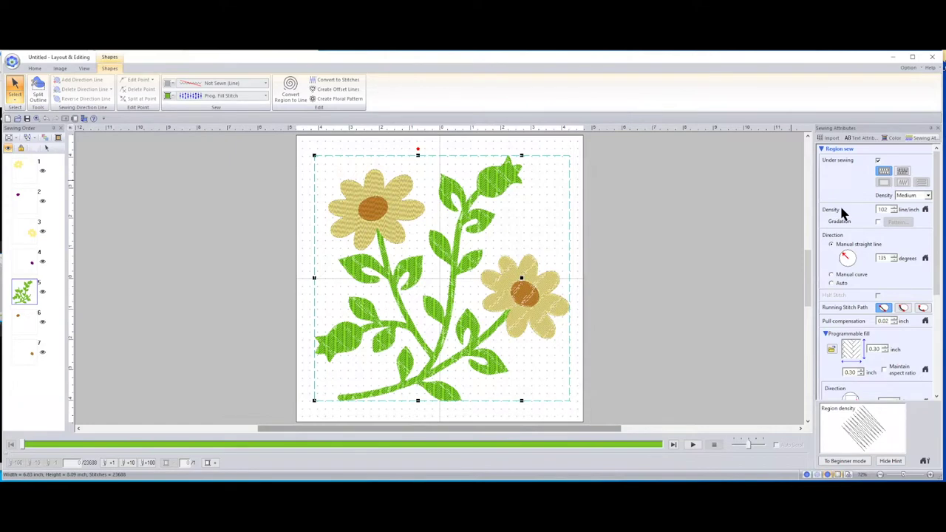
pyautogui.click(928, 195)
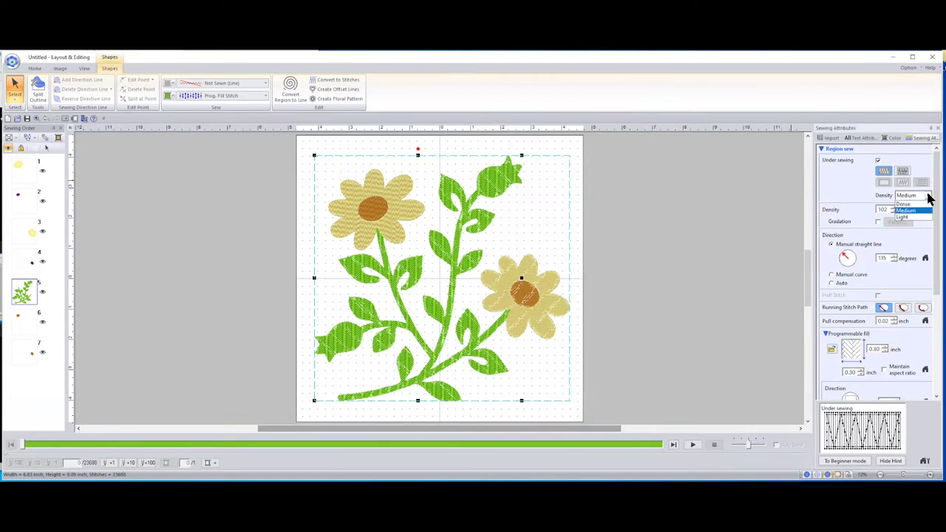
pyautogui.click(929, 196)
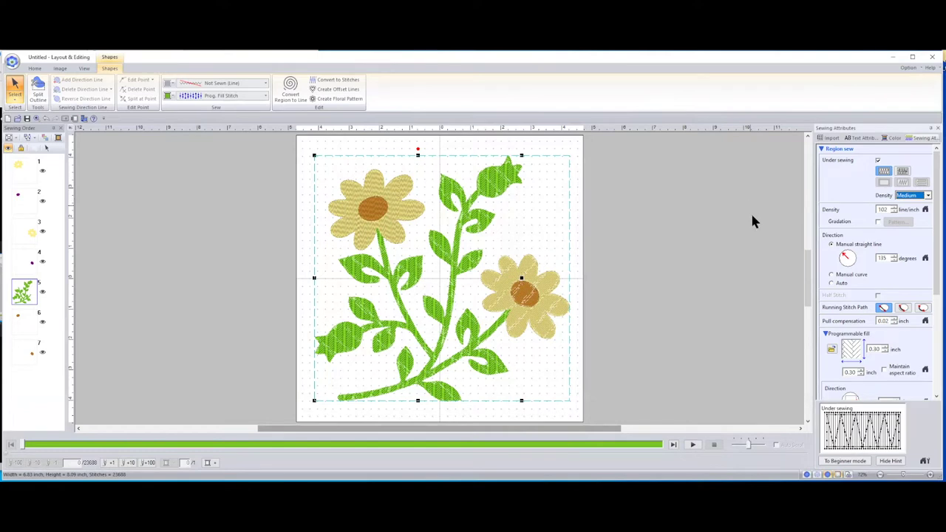
# - Browse the programmable fill patterns and apply pat02 to the stems and leaves
pyautogui.click(831, 350)
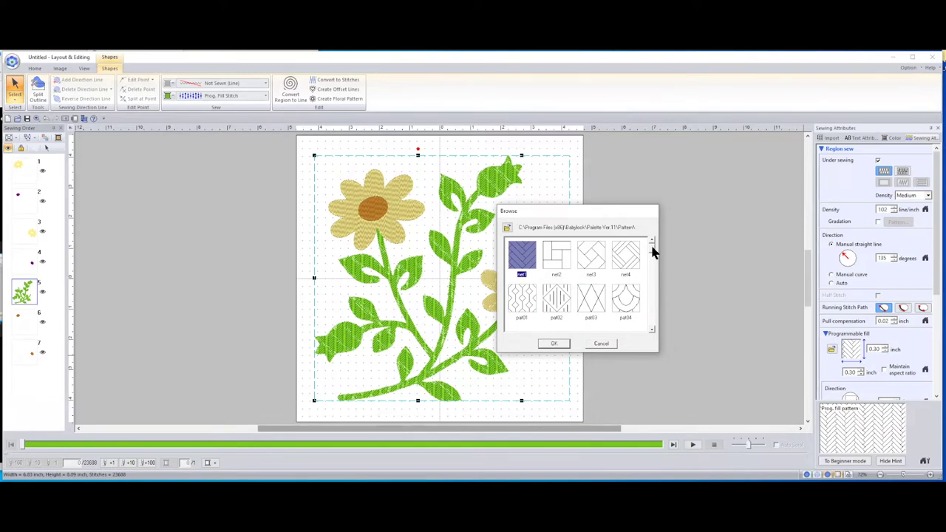
pyautogui.scroll(-5, 655, 300)
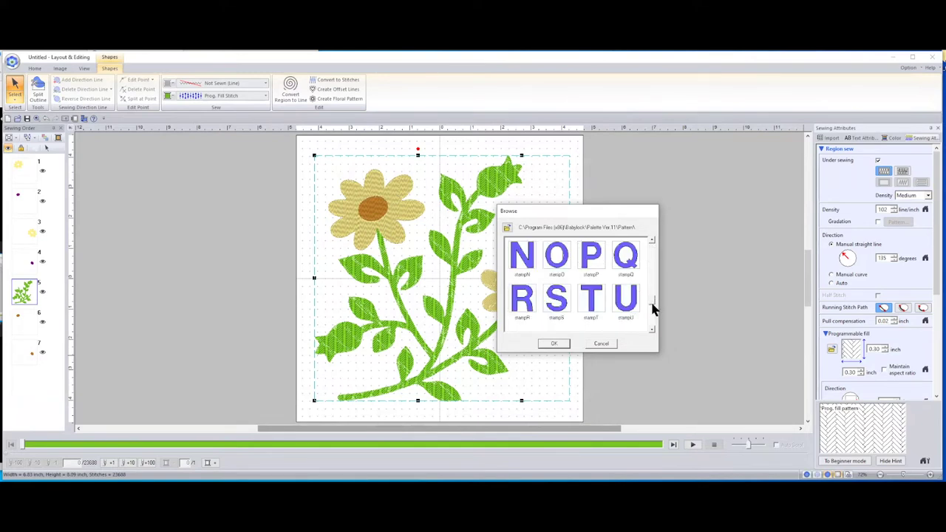
pyautogui.scroll(5, 652, 253)
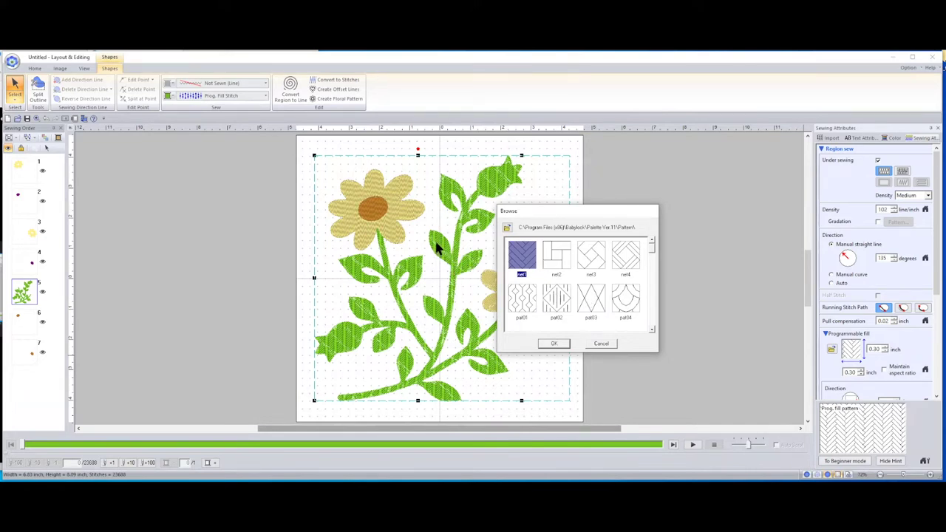
pyautogui.click(556, 296)
pyautogui.click(553, 344)
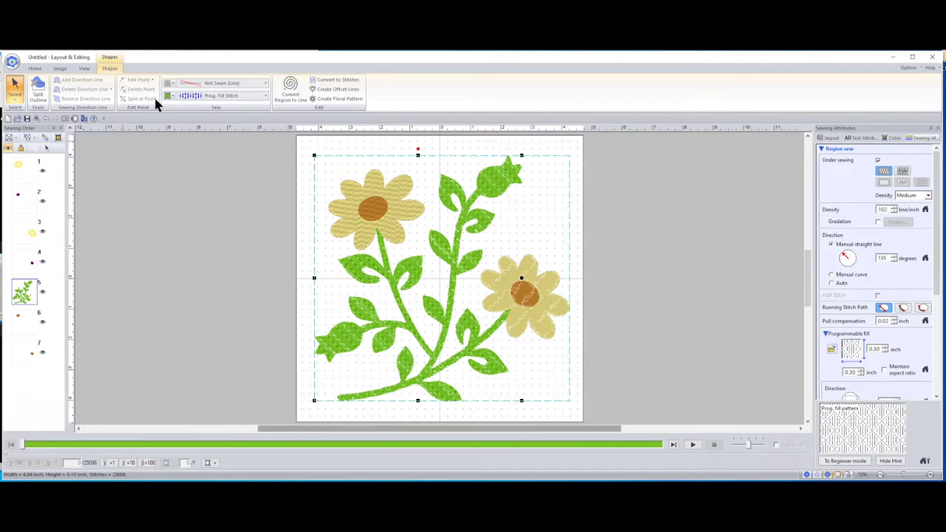
# - Replace the programmable fill pattern of the stems and leaves with pat04
pyautogui.click(34, 68)
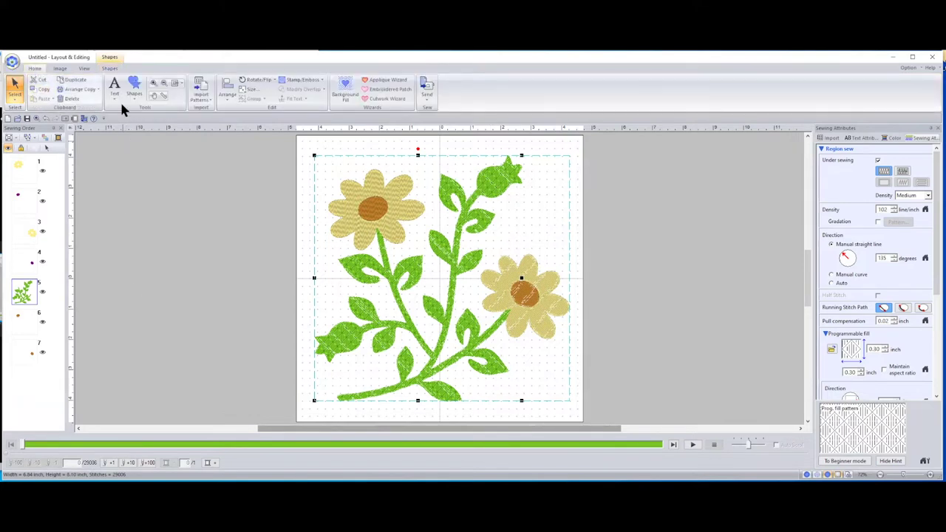
pyautogui.click(157, 81)
pyautogui.click(449, 268)
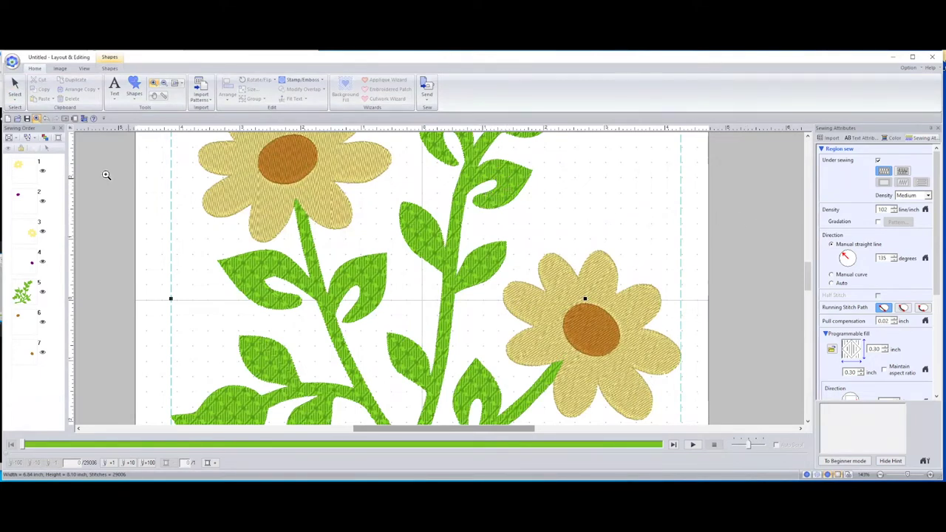
pyautogui.click(108, 68)
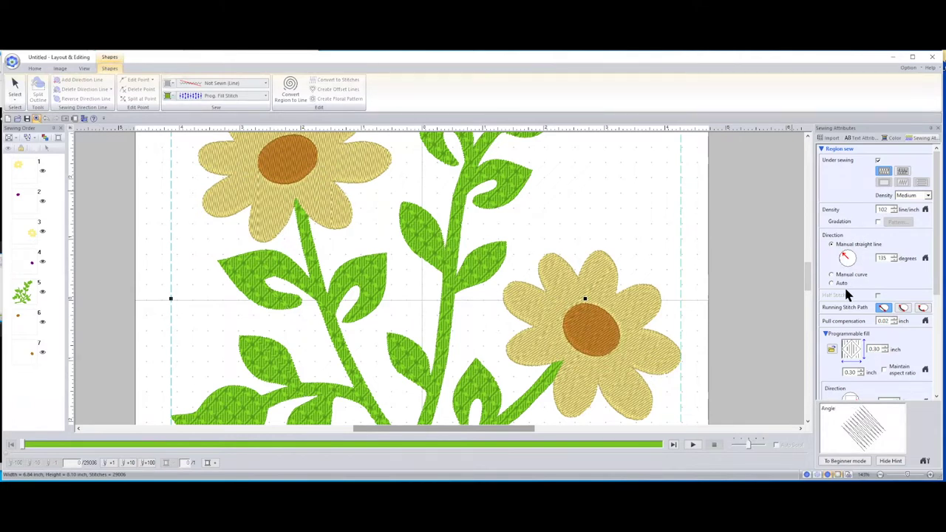
pyautogui.click(832, 352)
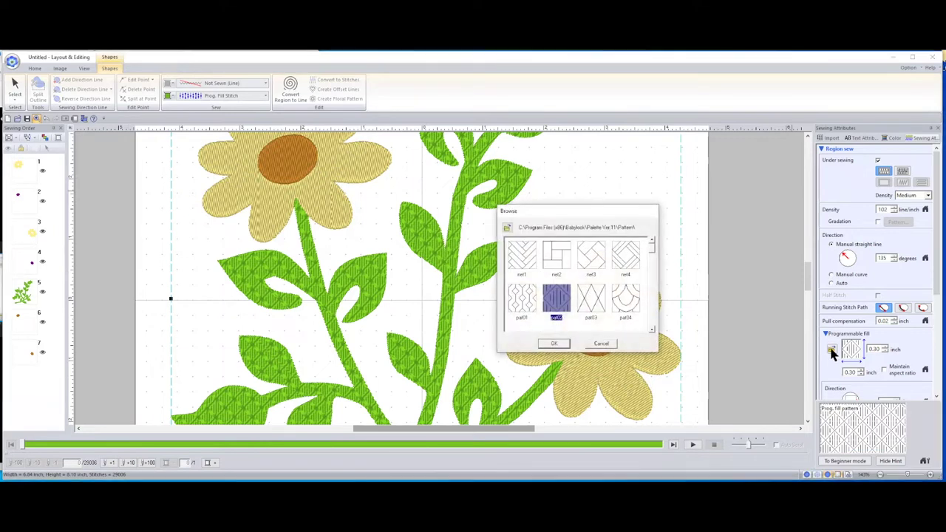
pyautogui.click(626, 302)
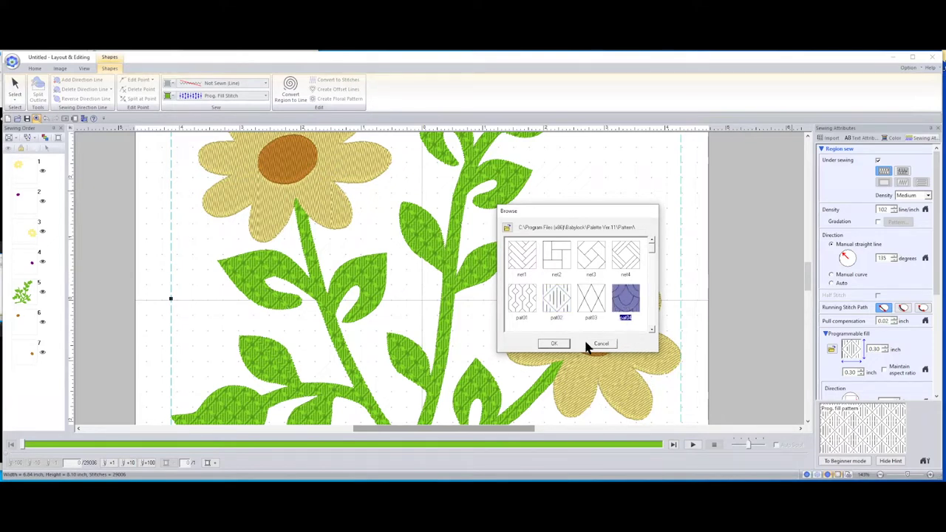
pyautogui.click(553, 343)
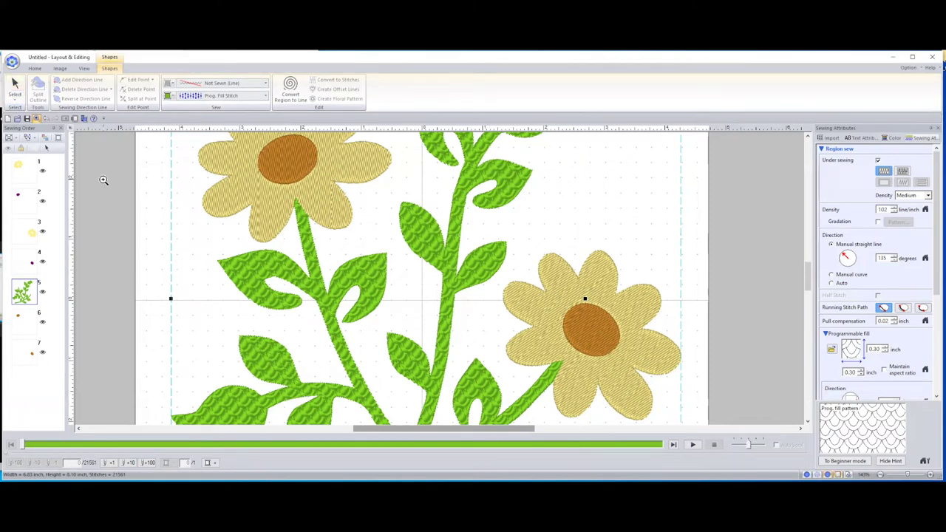
# - Change the petals of the upper flower to Prog. Fill Stitch and apply the pat08 cube pattern
pyautogui.click(14, 86)
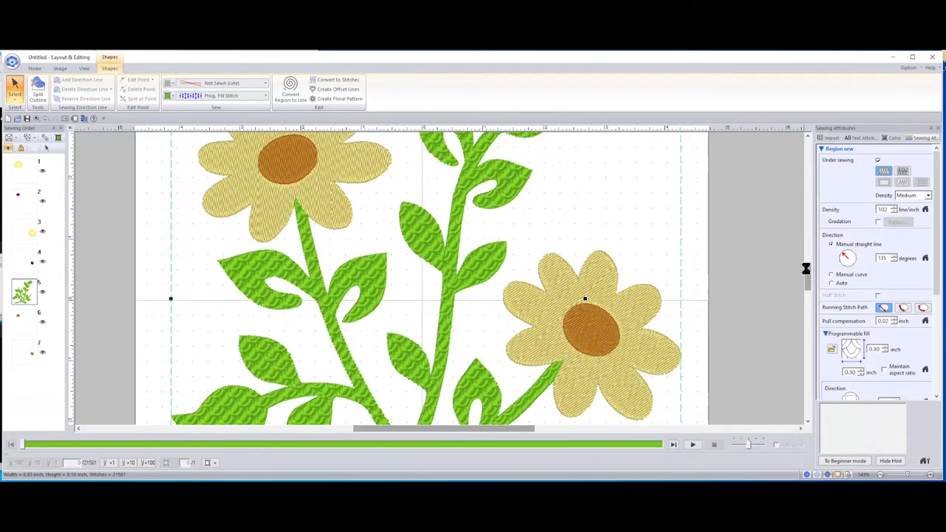
pyautogui.scroll(2, 765, 249)
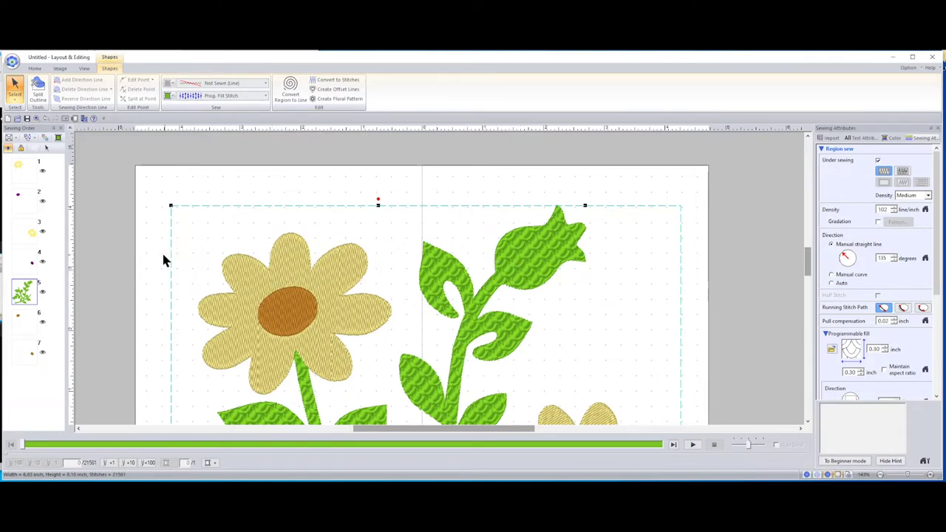
pyautogui.click(20, 170)
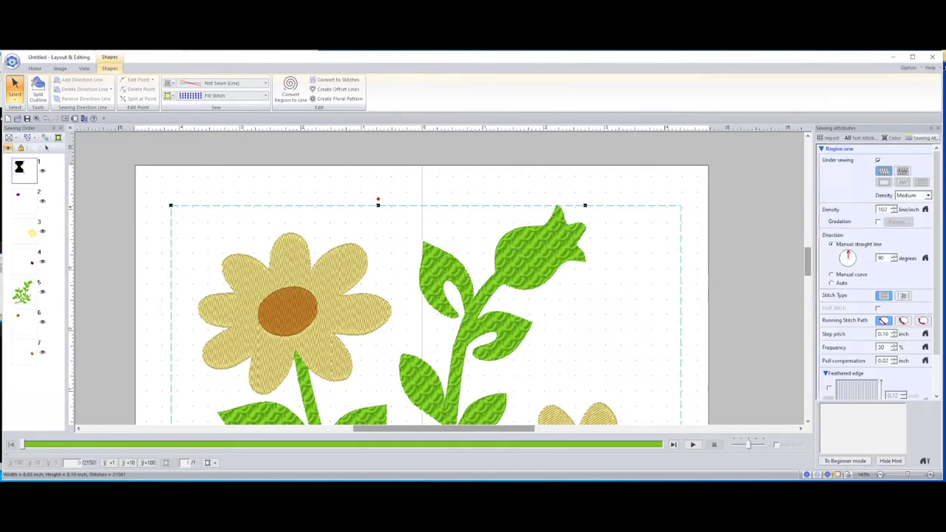
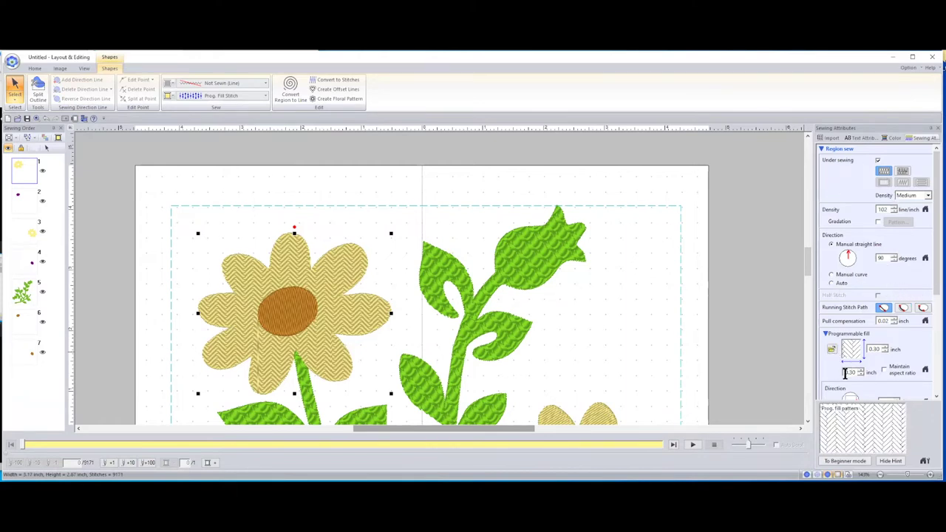
pyautogui.click(831, 351)
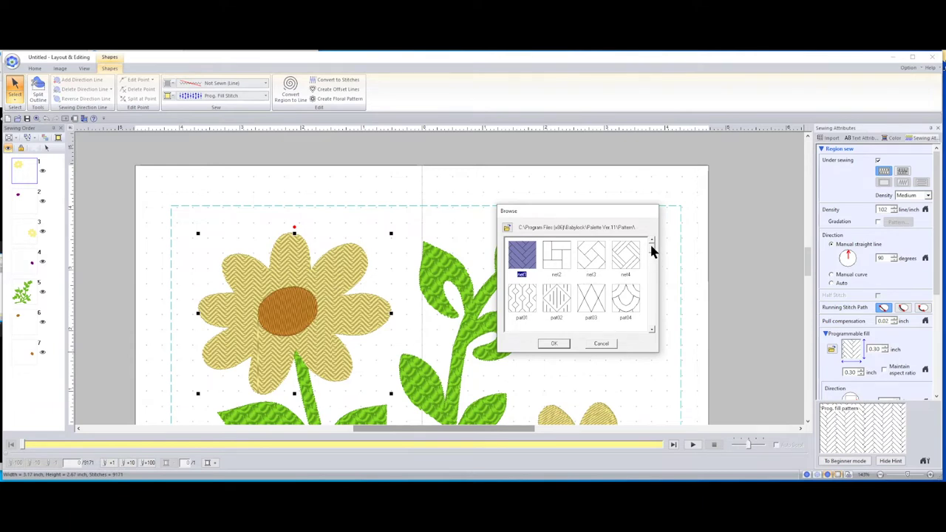
pyautogui.click(652, 329)
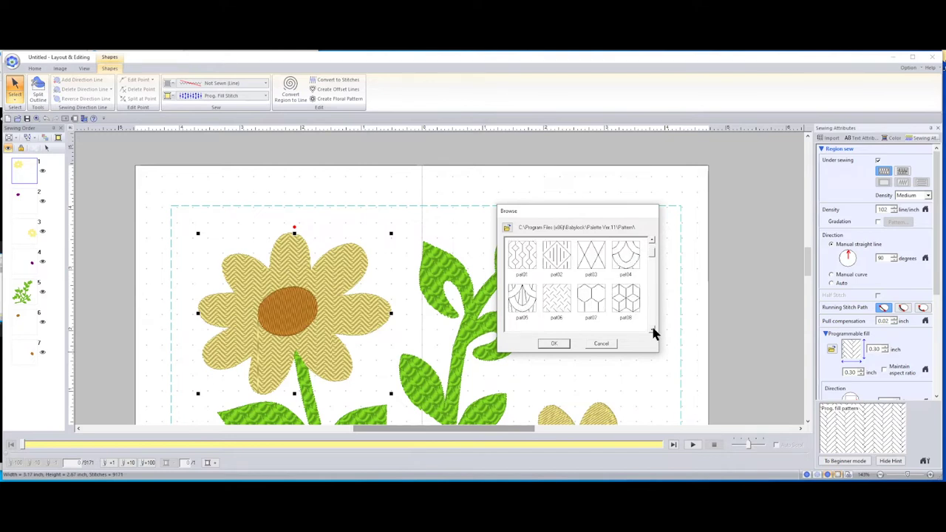
pyautogui.click(653, 330)
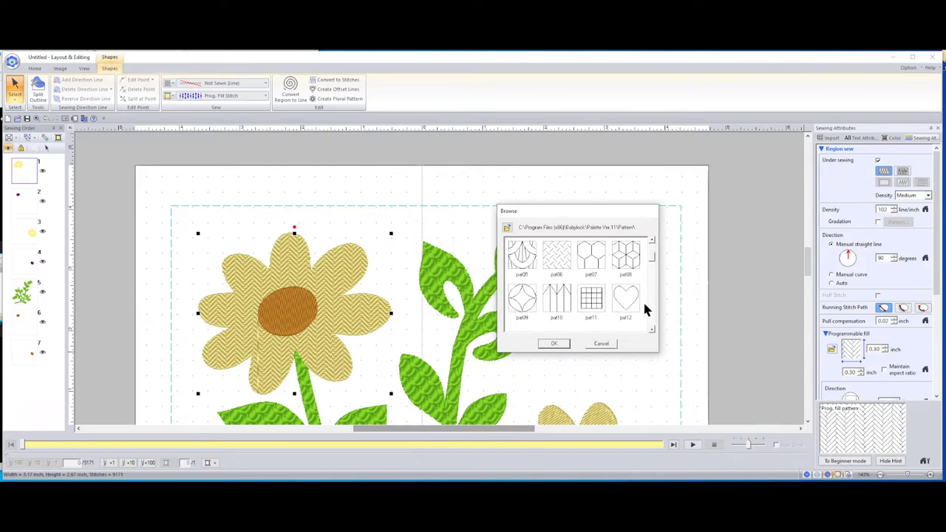
pyautogui.click(627, 264)
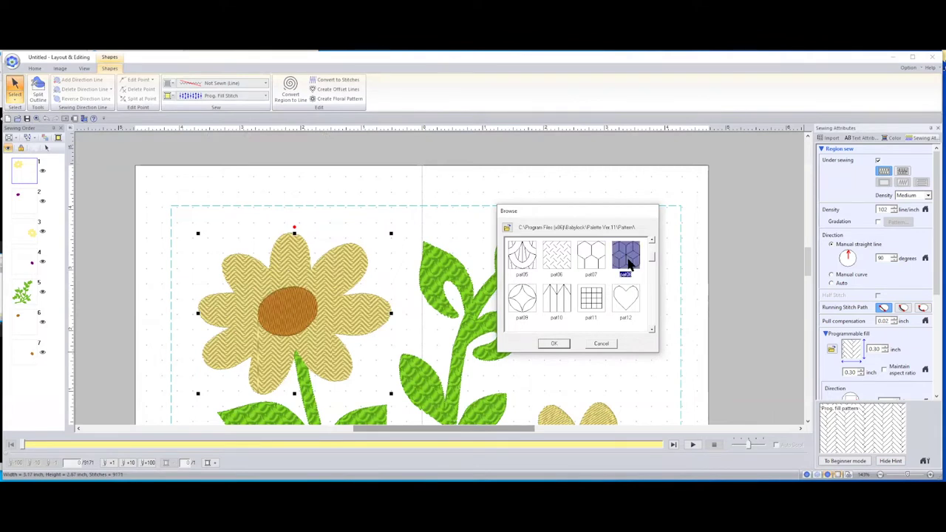
pyautogui.click(555, 344)
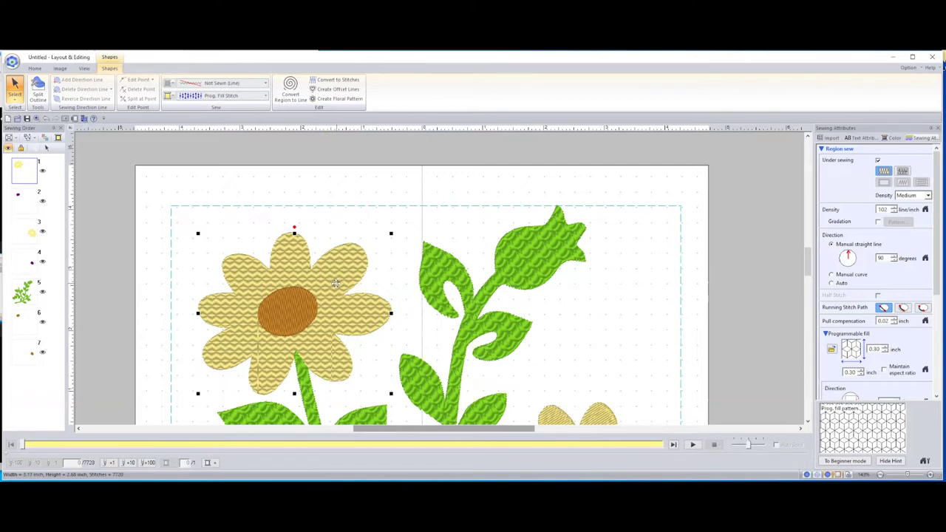
# - Recolor the upper flower's petals pink, trying a redder shade first, and deselect them
pyautogui.click(168, 97)
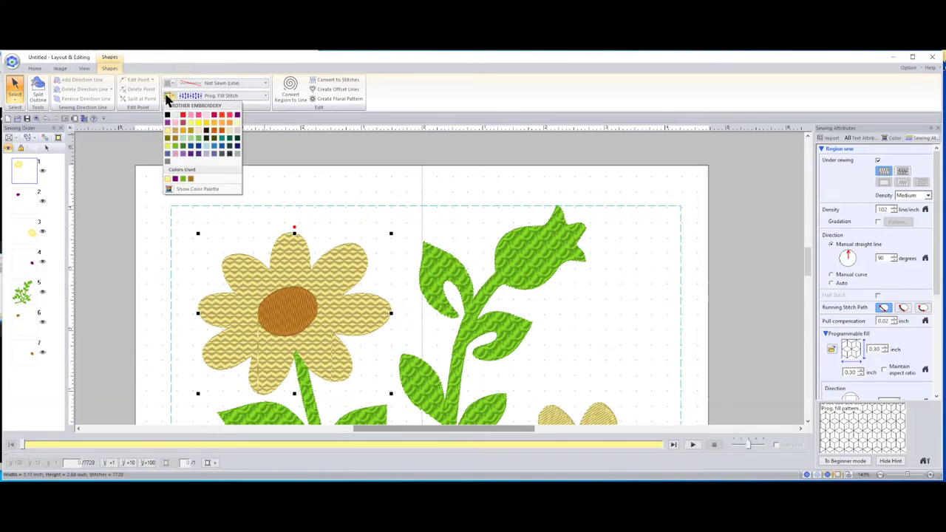
pyautogui.click(231, 118)
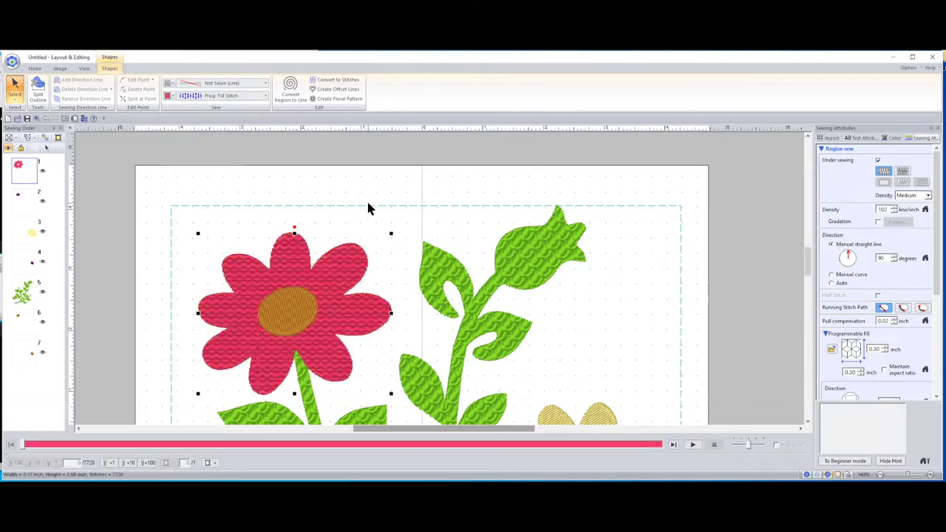
pyautogui.click(169, 96)
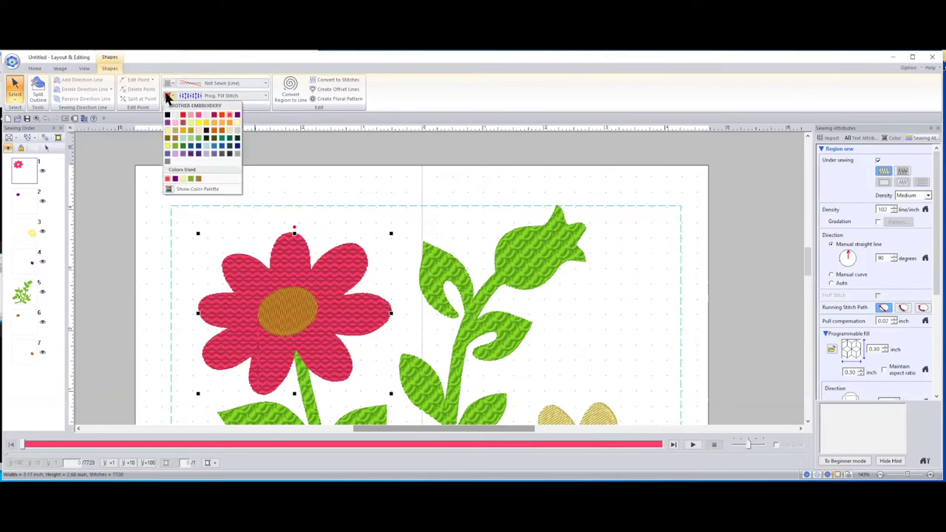
pyautogui.click(196, 116)
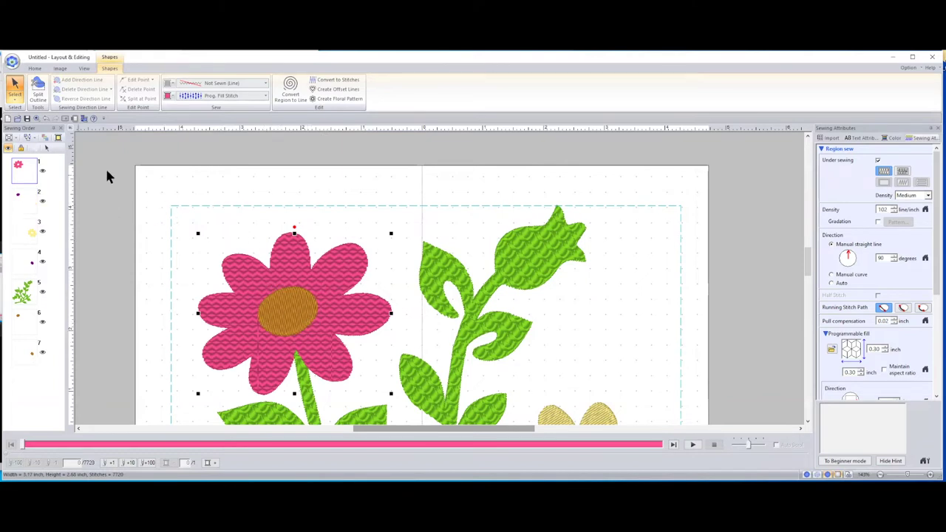
pyautogui.click(117, 218)
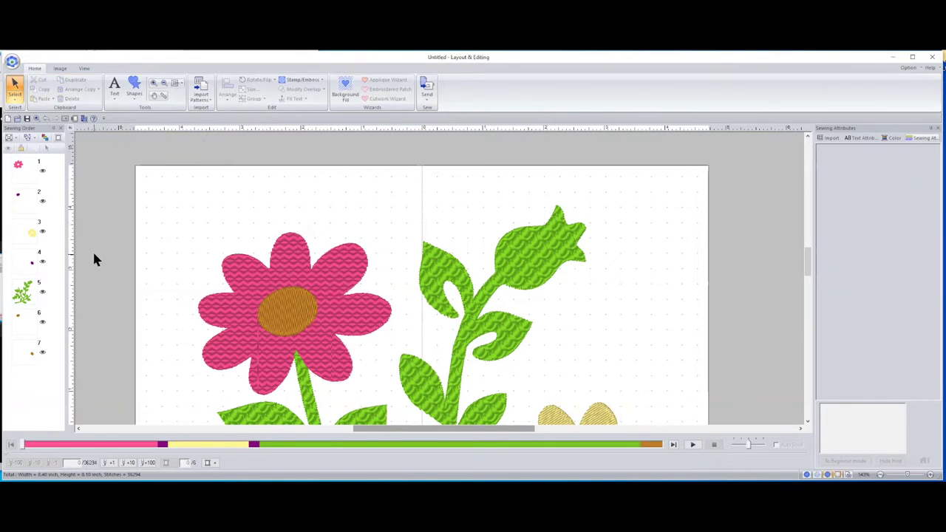
# - Select the purple center shape of the pink flower and try golden yellow, then light orange as its region color
pyautogui.click(21, 201)
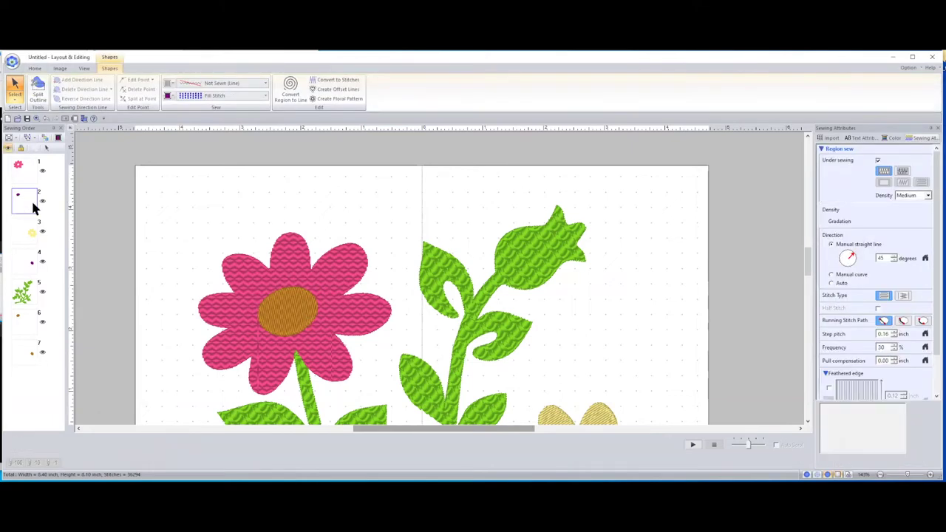
pyautogui.click(303, 303)
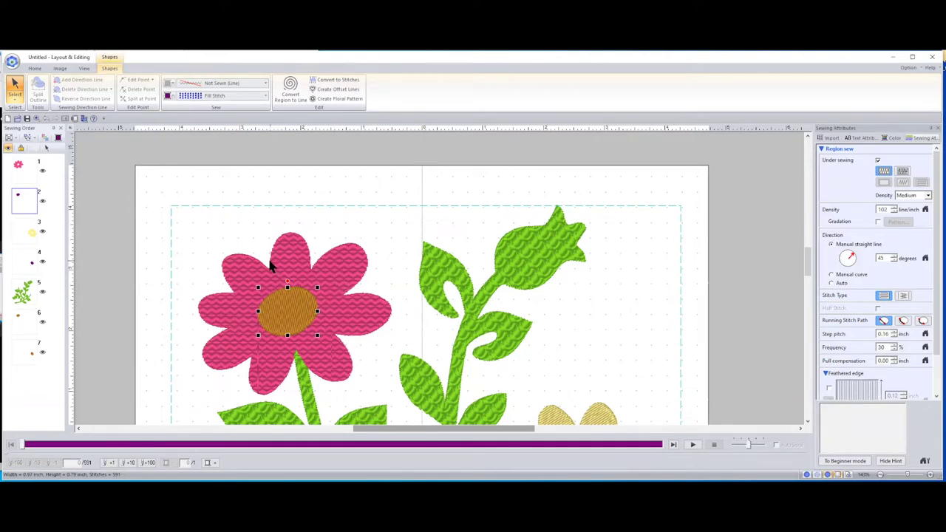
pyautogui.click(167, 96)
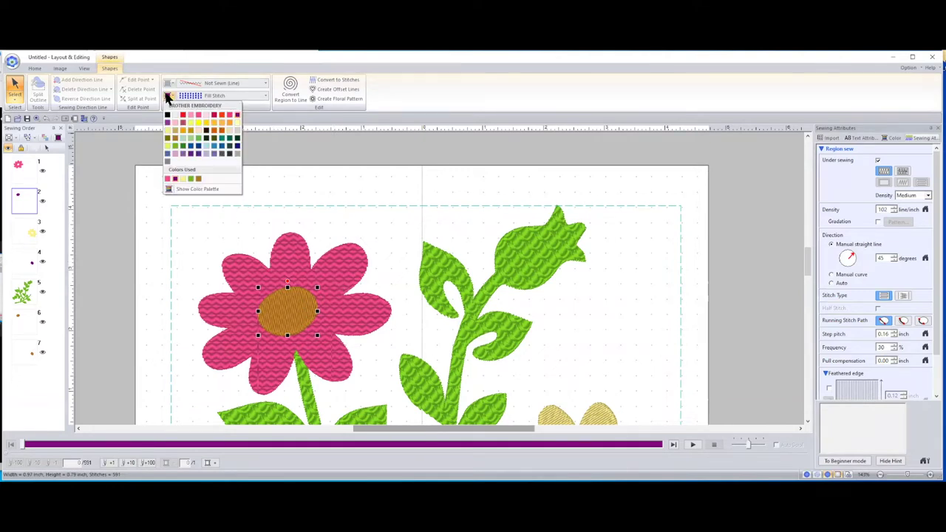
pyautogui.click(208, 125)
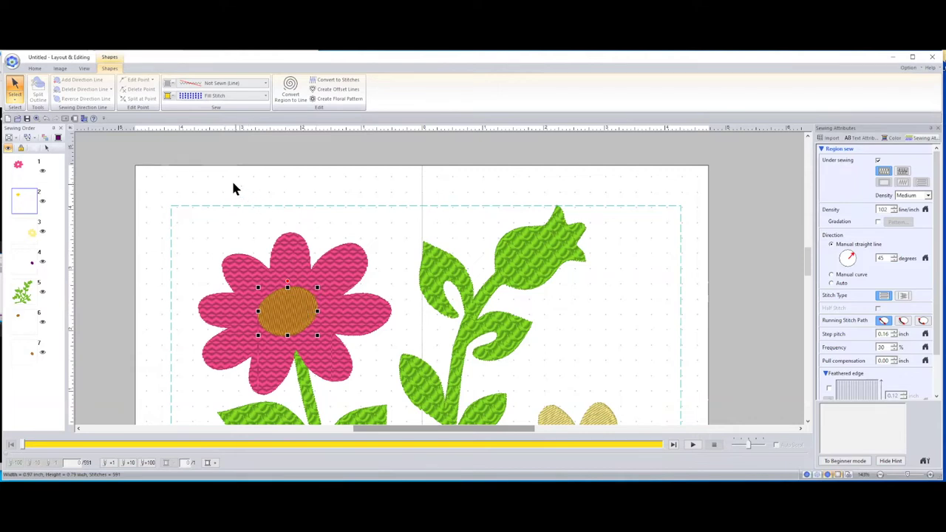
pyautogui.click(168, 98)
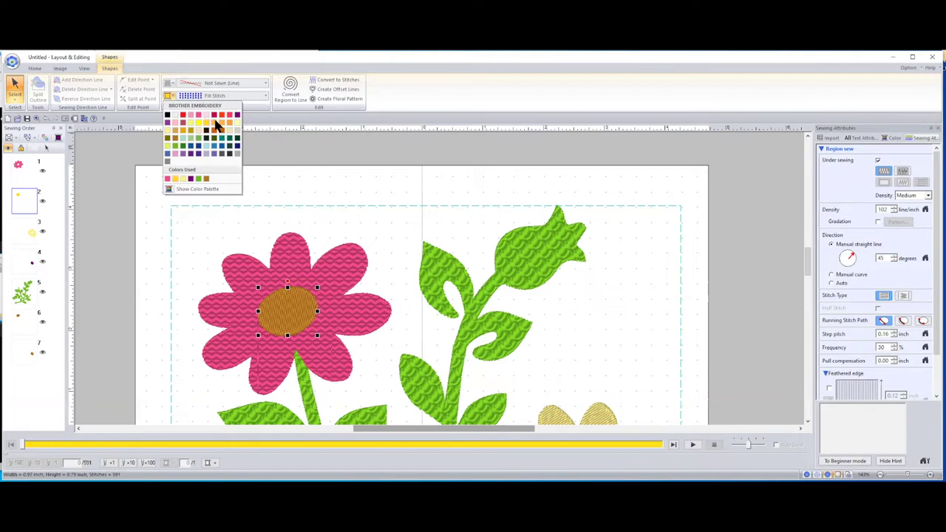
pyautogui.click(216, 126)
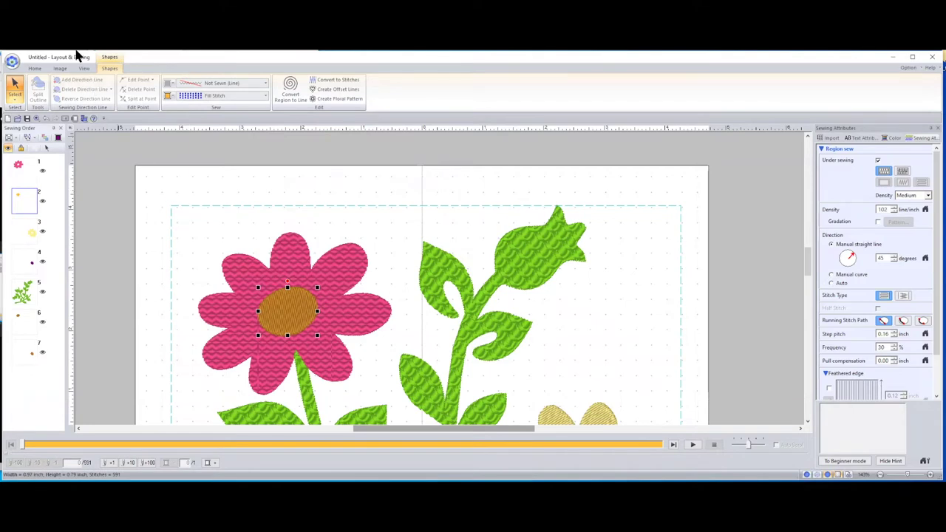
# - Recolor the second shape in the sewing order, the pink flower's center, bright yellow, trying black first, and deselect it
pyautogui.click(35, 68)
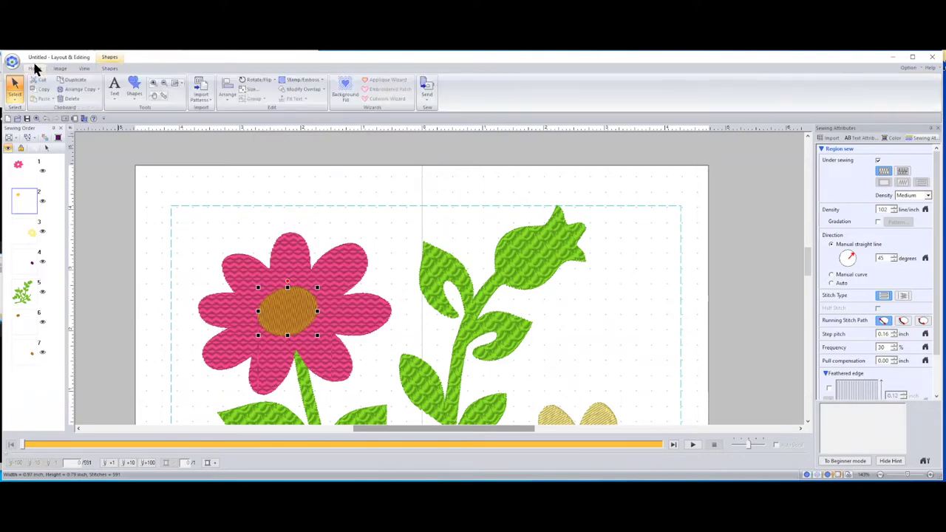
pyautogui.click(174, 85)
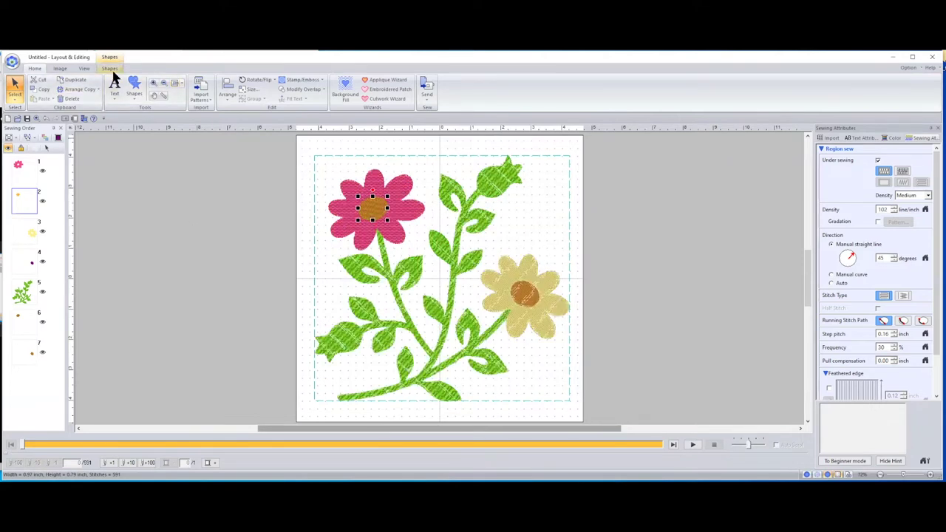
pyautogui.click(31, 202)
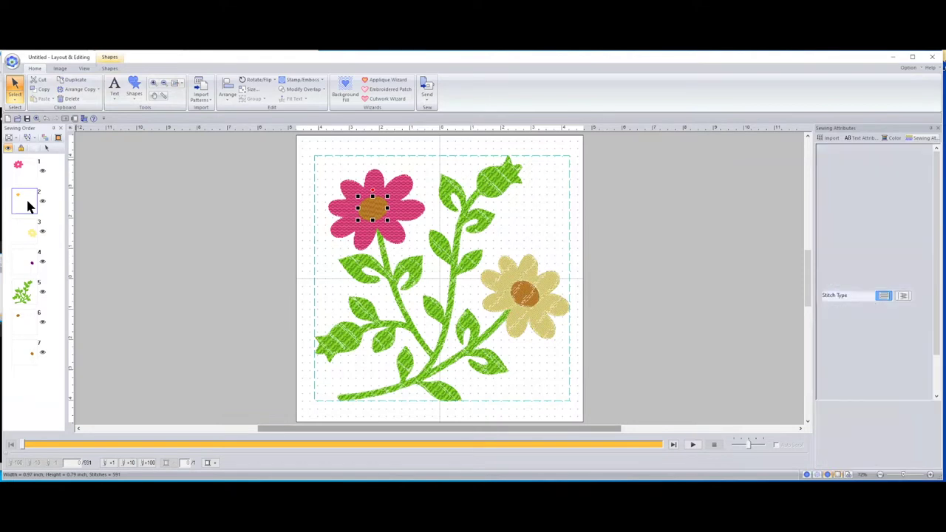
pyautogui.click(108, 68)
pyautogui.click(168, 98)
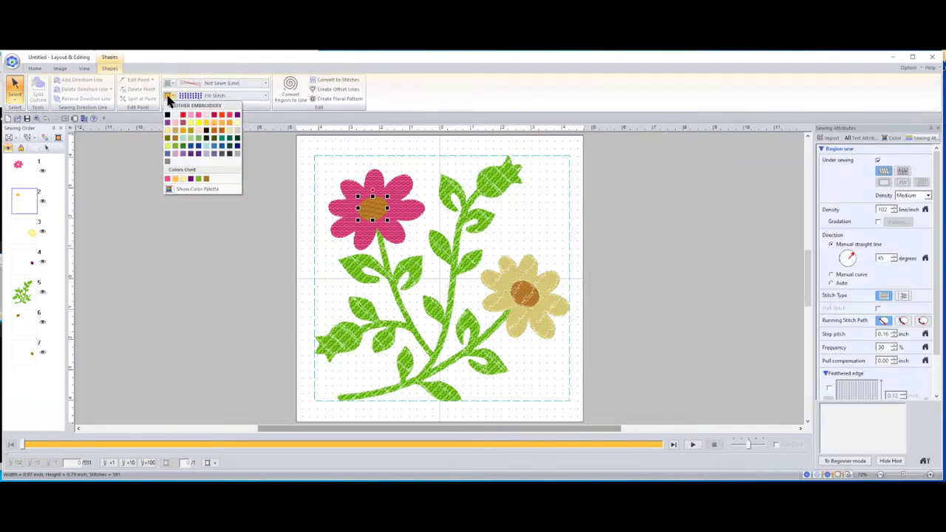
pyautogui.click(168, 116)
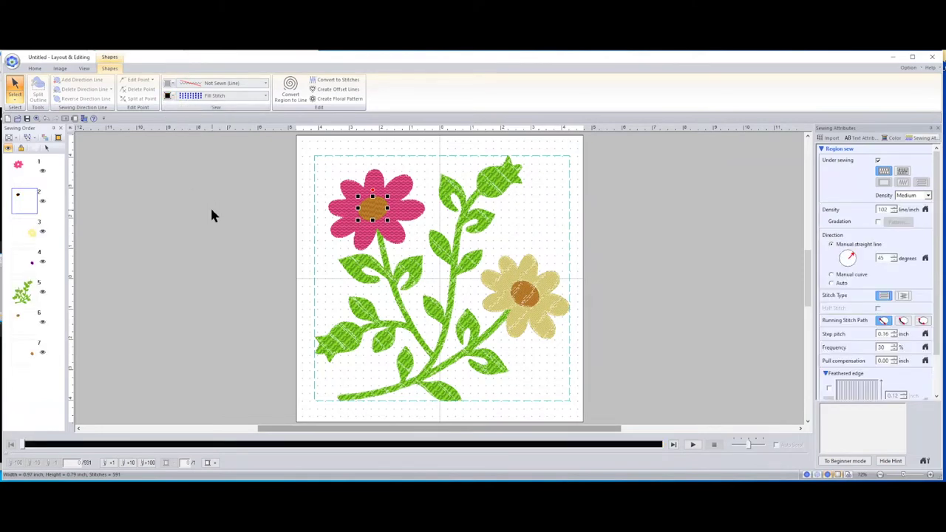
pyautogui.rightClick(372, 208)
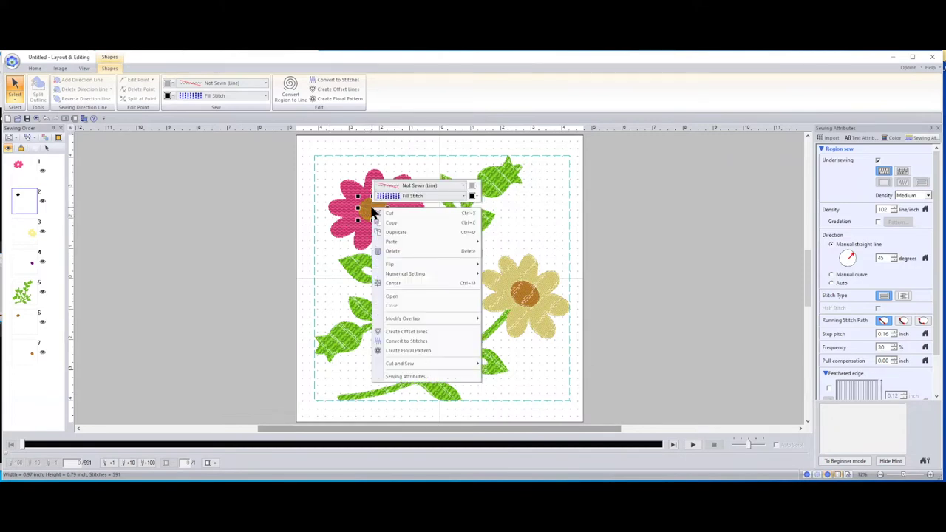
pyautogui.click(473, 197)
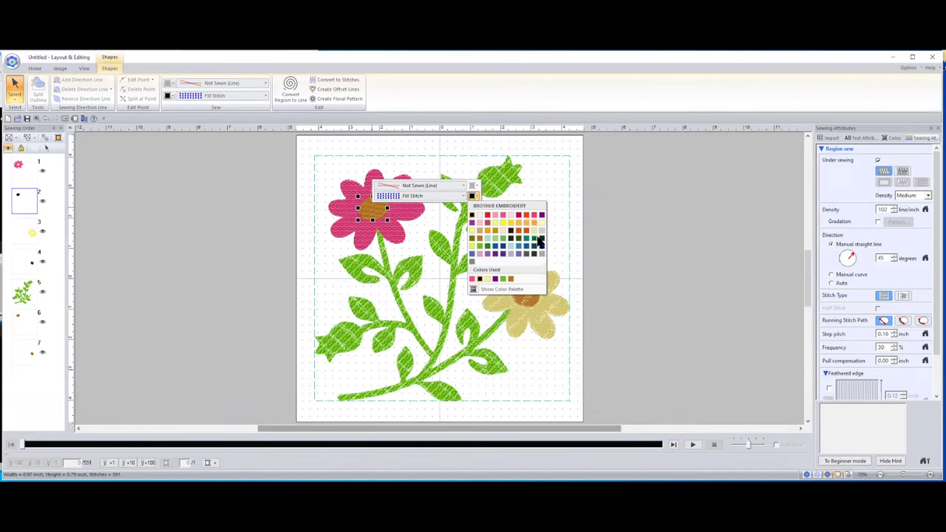
pyautogui.click(502, 221)
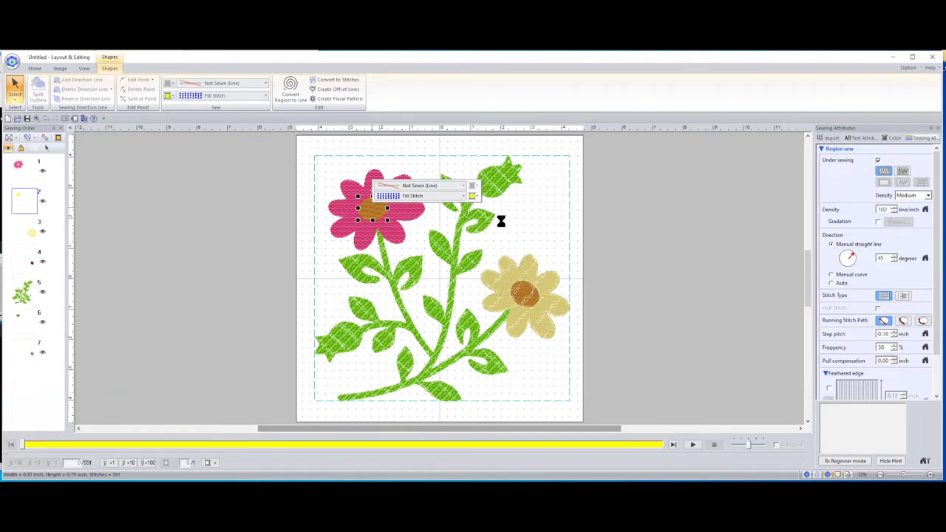
pyautogui.click(628, 202)
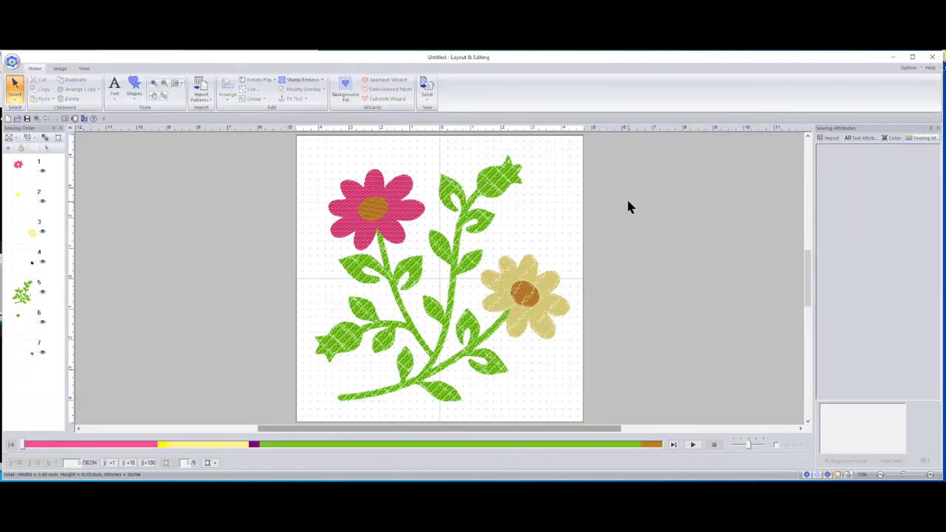
# - Change the lower flower's petals, the third shape in the sewing order, to Prog. Fill Stitch and recolor them light pink
pyautogui.click(370, 212)
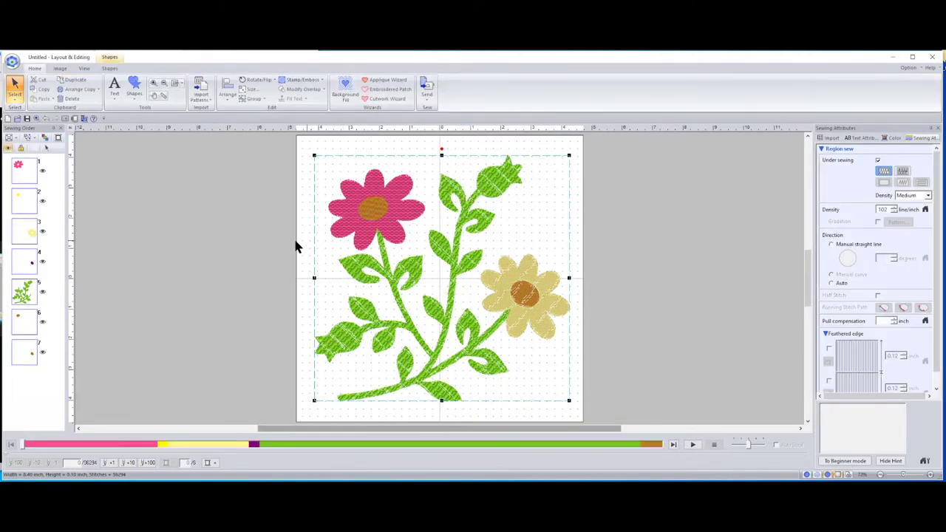
pyautogui.click(201, 225)
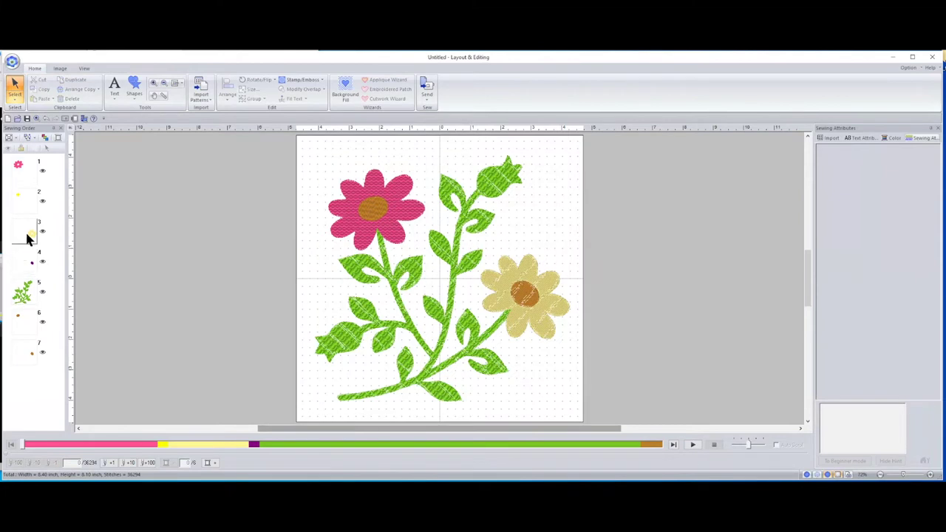
pyautogui.click(27, 237)
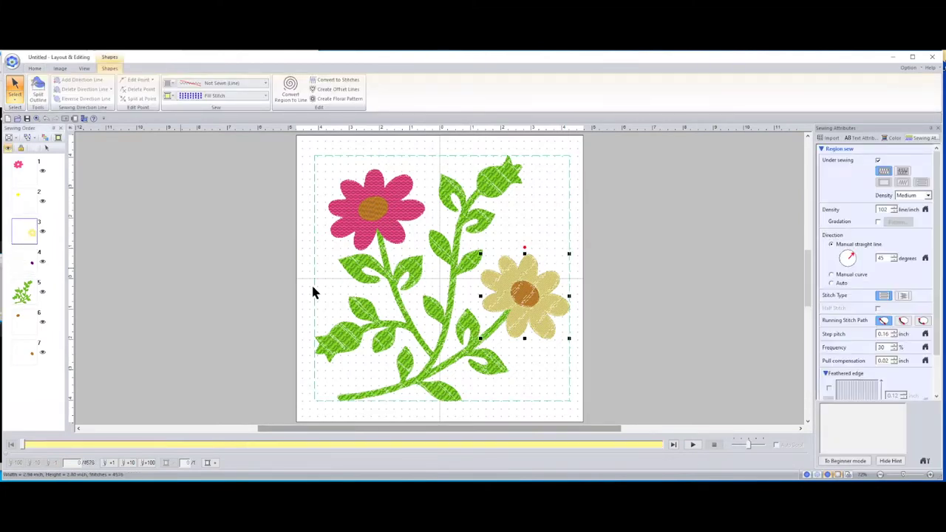
pyautogui.click(168, 96)
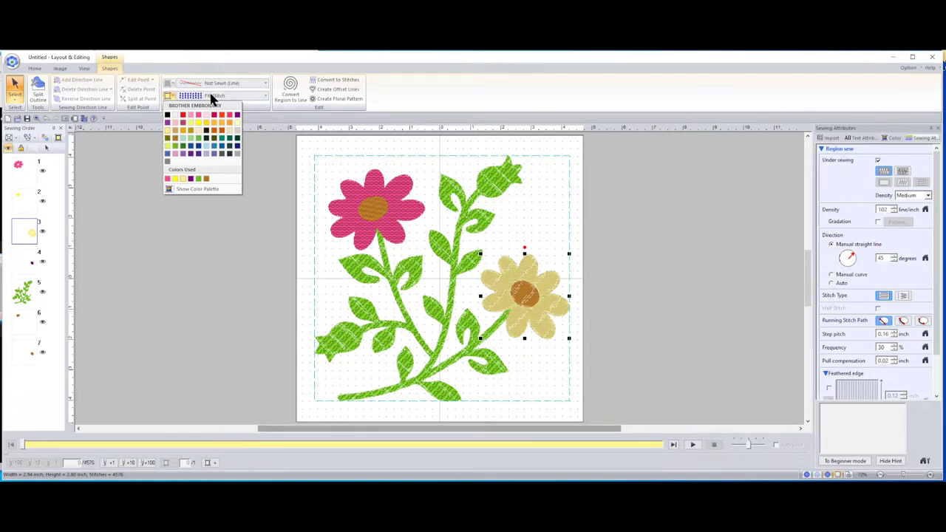
pyautogui.click(274, 177)
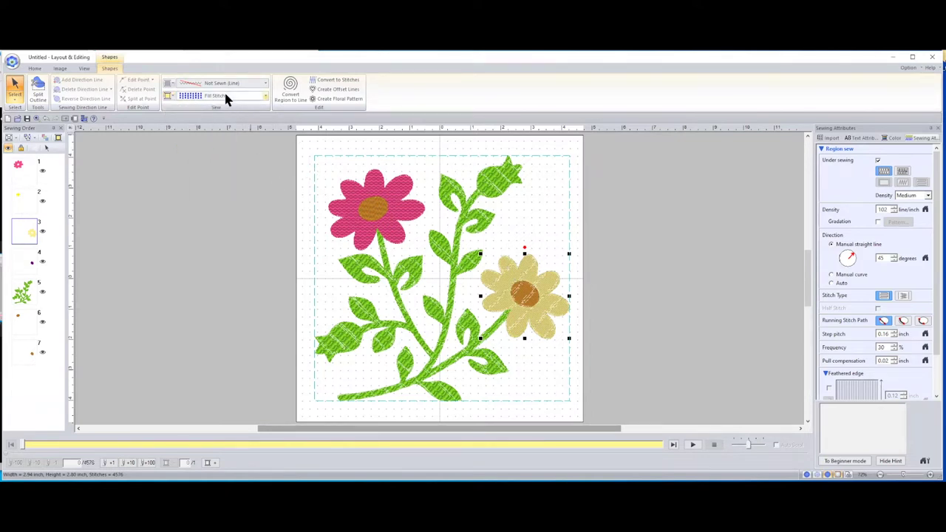
pyautogui.click(225, 94)
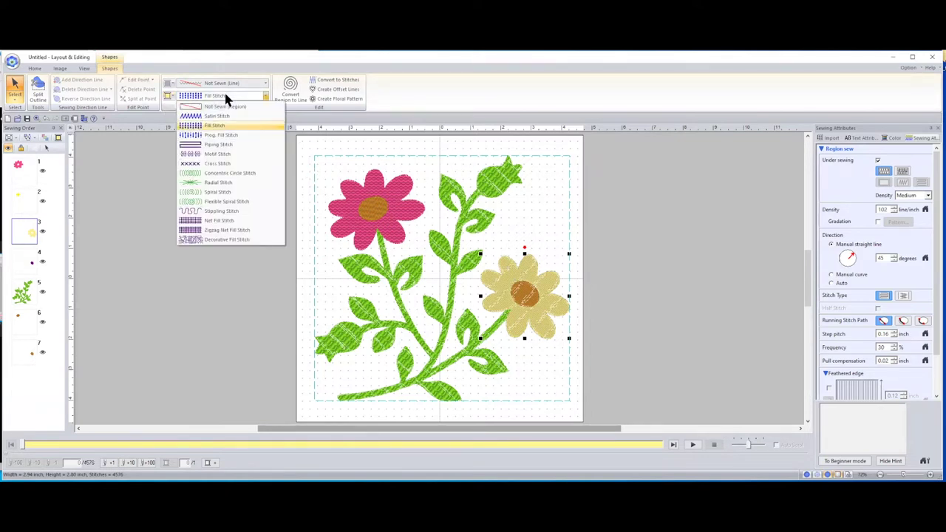
pyautogui.click(224, 134)
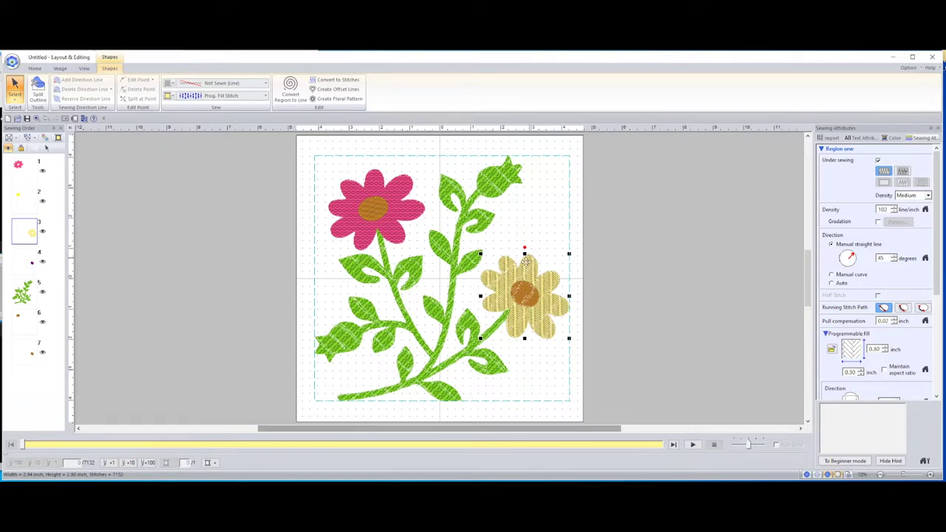
pyautogui.click(168, 96)
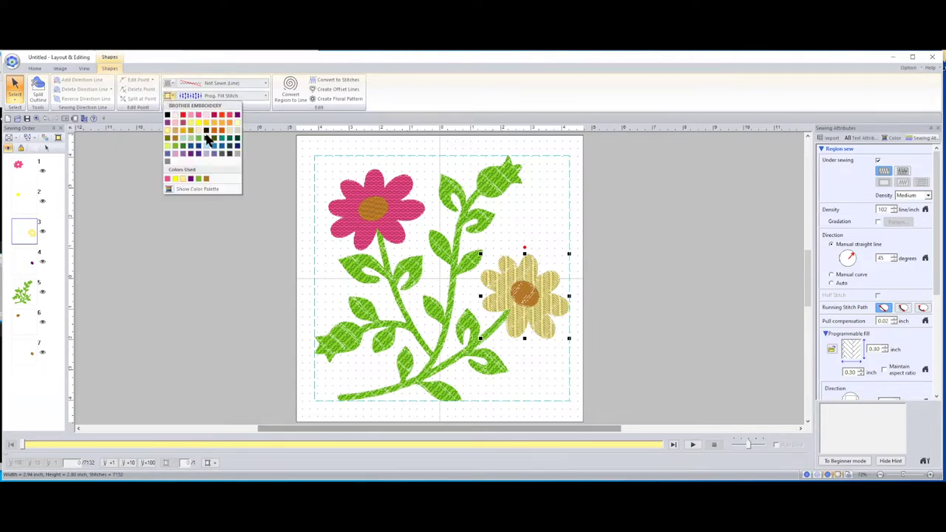
pyautogui.click(173, 155)
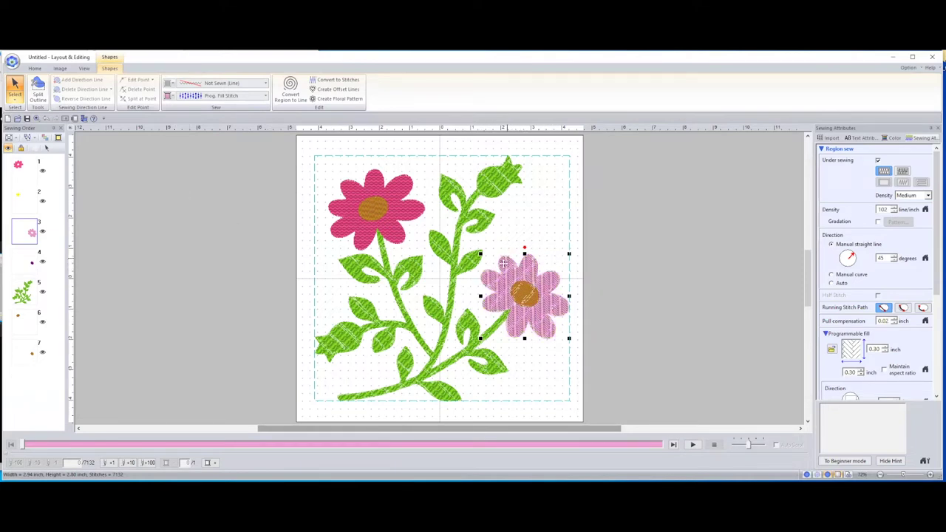
# - Apply the pat12 heart pattern to the lower flower's petals, check the stitching up close, and deselect them
pyautogui.click(830, 349)
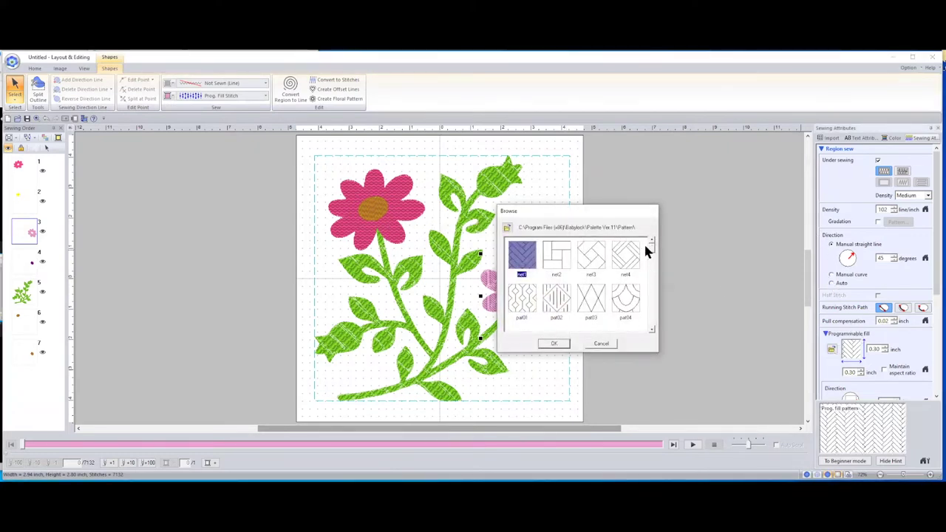
pyautogui.click(651, 329)
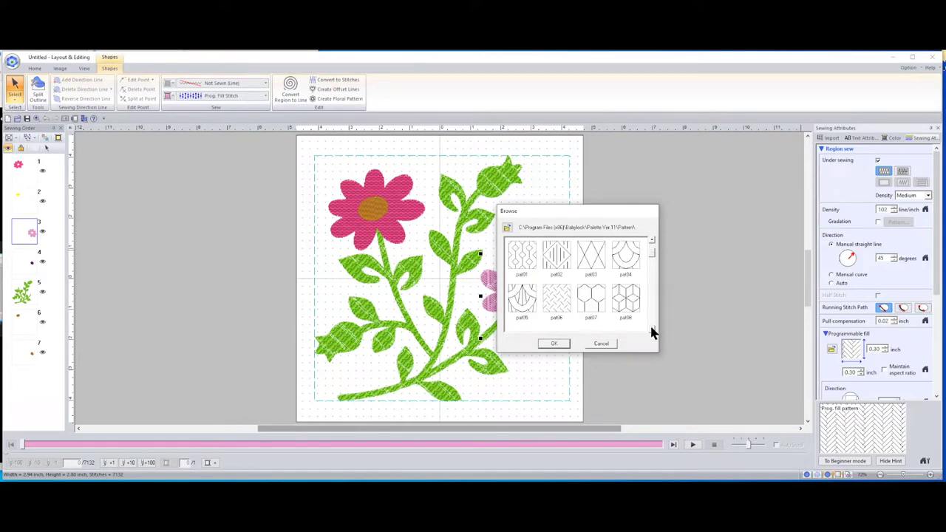
pyautogui.click(651, 330)
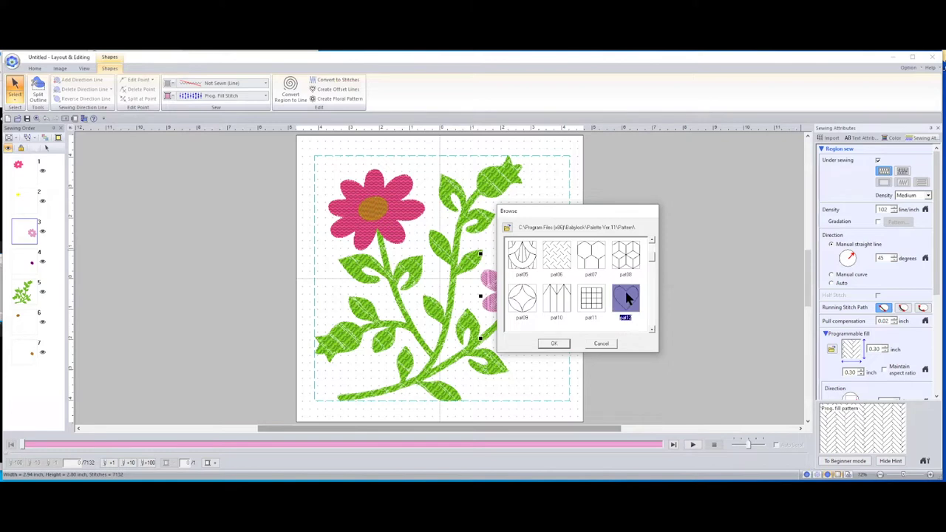
pyautogui.click(553, 344)
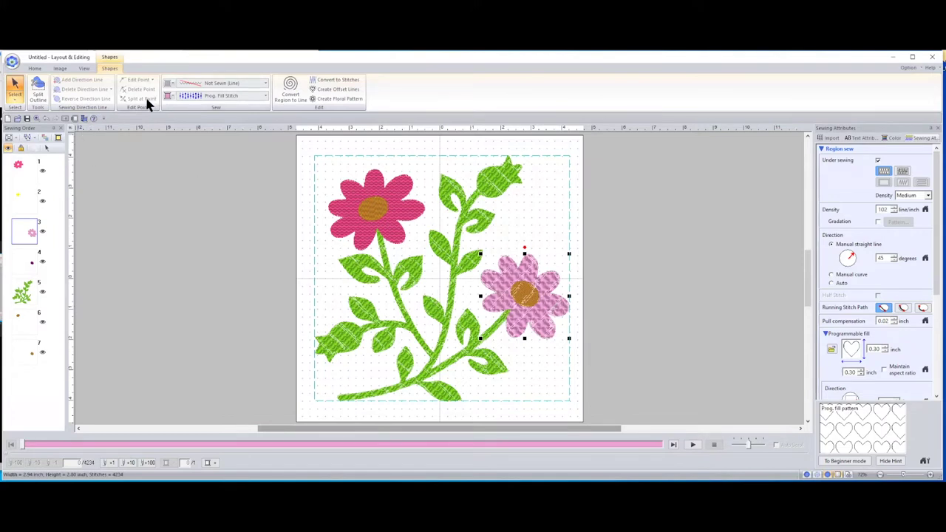
pyautogui.click(34, 68)
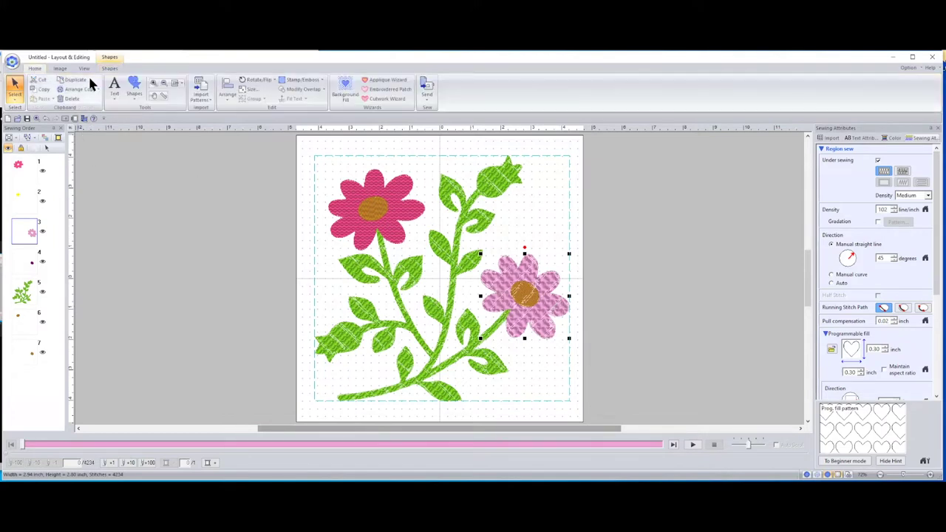
pyautogui.click(154, 82)
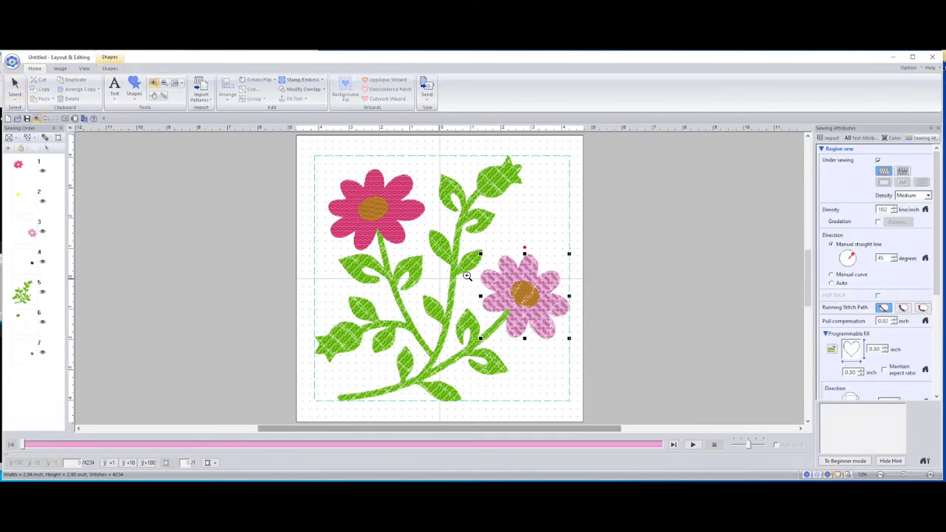
pyautogui.click(532, 309)
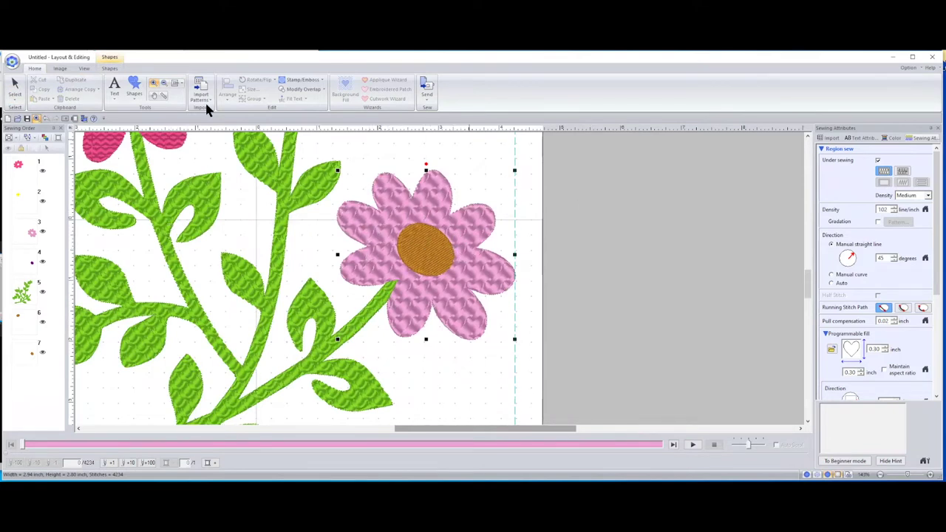
pyautogui.click(14, 87)
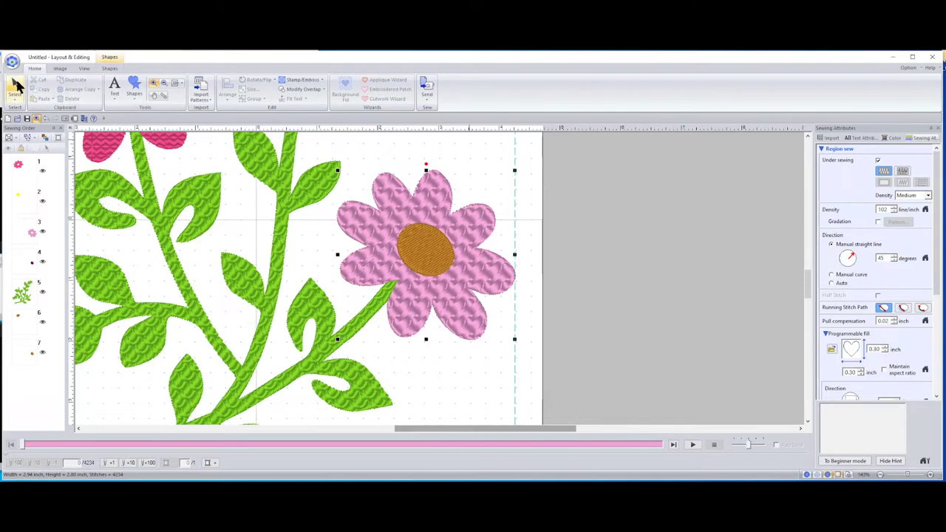
pyautogui.click(665, 246)
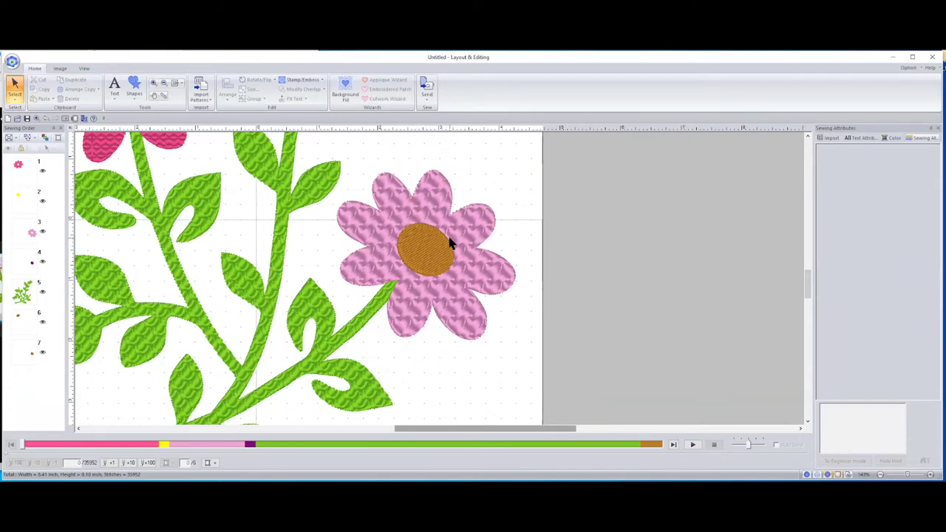
# - Recolor the upper flower's brown center, the sixth shape in the sewing order, golden yellow
pyautogui.moveTo(30, 325)
pyautogui.mouseDown()
pyautogui.moveTo(35, 361)
pyautogui.moveTo(22, 323)
pyautogui.moveTo(24, 224)
pyautogui.moveTo(72, 209)
pyautogui.moveTo(23, 205)
pyautogui.moveTo(22, 269)
pyautogui.moveTo(26, 201)
pyautogui.mouseUp()
pyautogui.moveTo(45, 218); pyautogui.dragTo(37, 211)
pyautogui.click(23, 322)
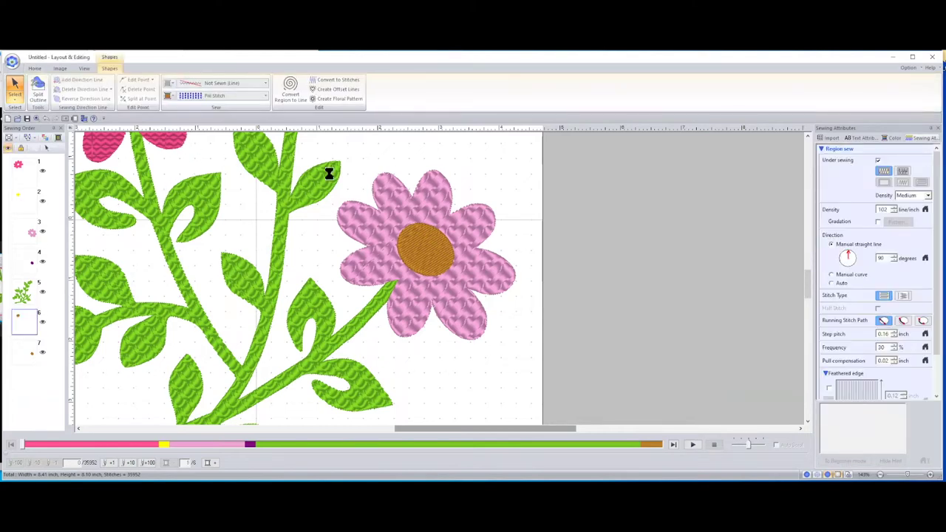
pyautogui.click(35, 68)
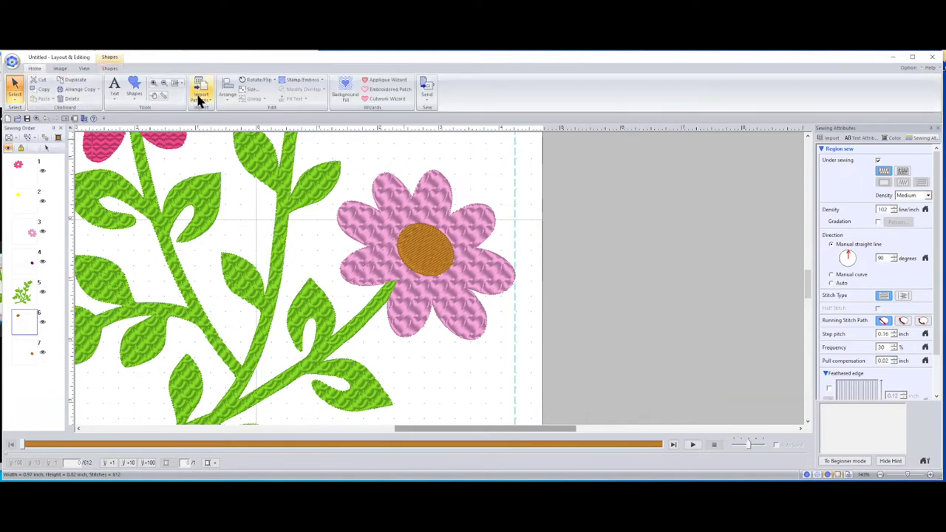
pyautogui.click(176, 84)
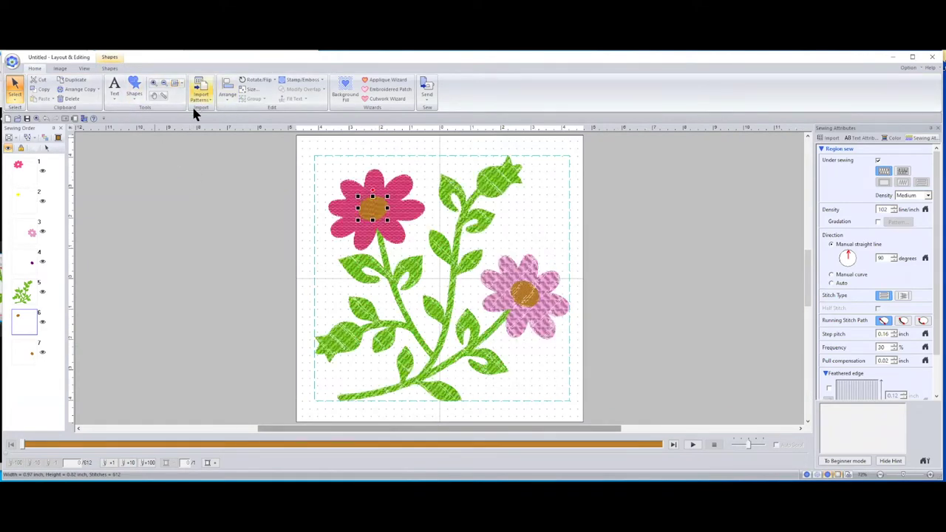
pyautogui.click(111, 69)
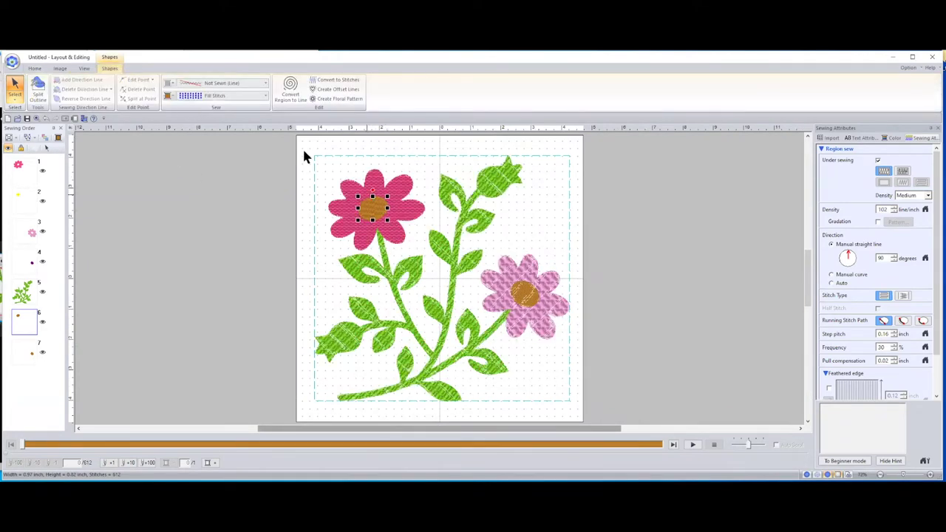
pyautogui.click(168, 97)
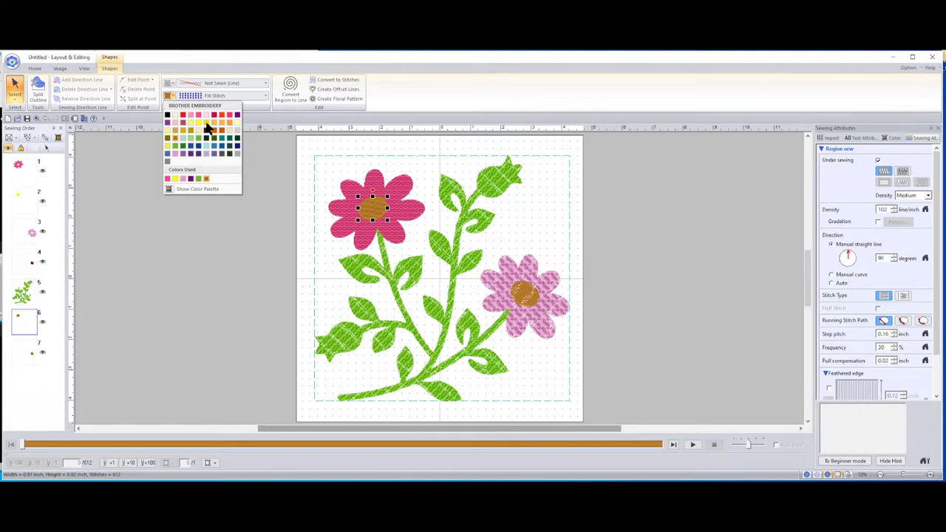
pyautogui.click(205, 122)
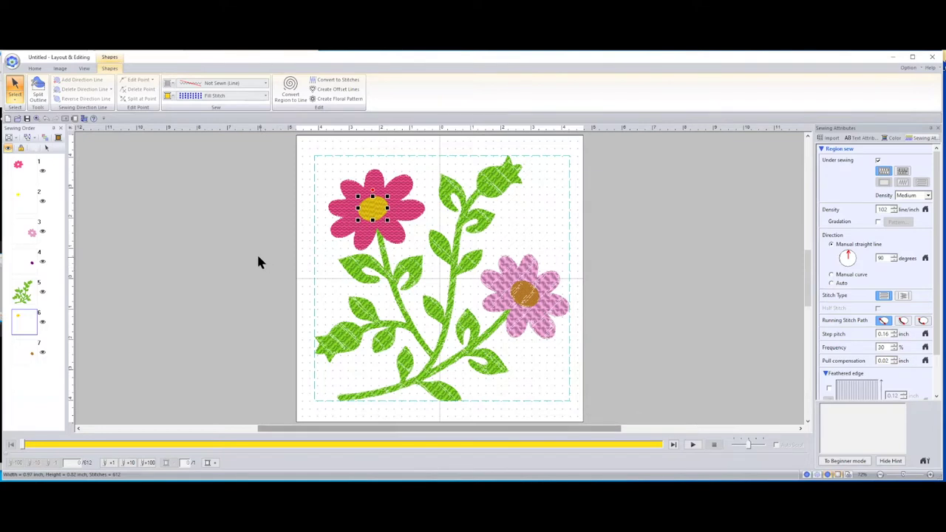
# - Change the upper flower's center to Prog. Fill Stitch, apply the pat01 pattern, and check the stitching up close
pyautogui.click(193, 95)
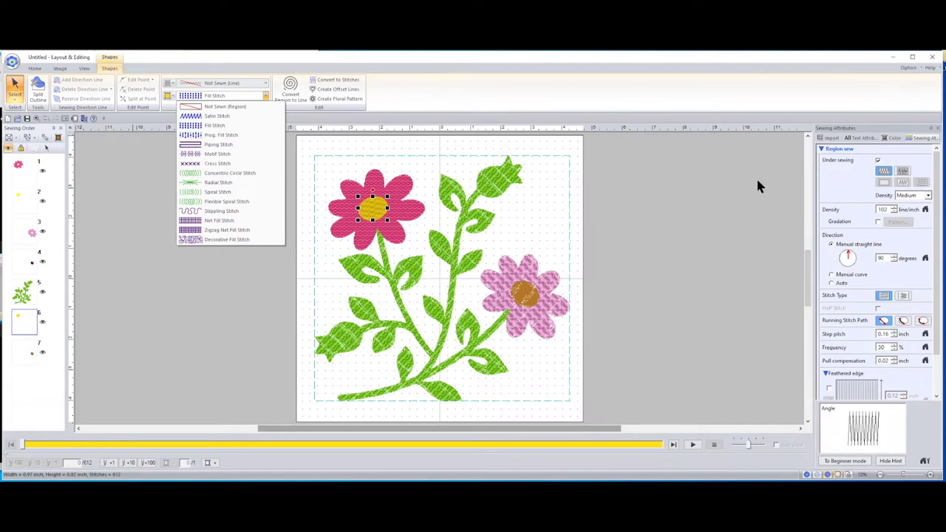
pyautogui.click(205, 134)
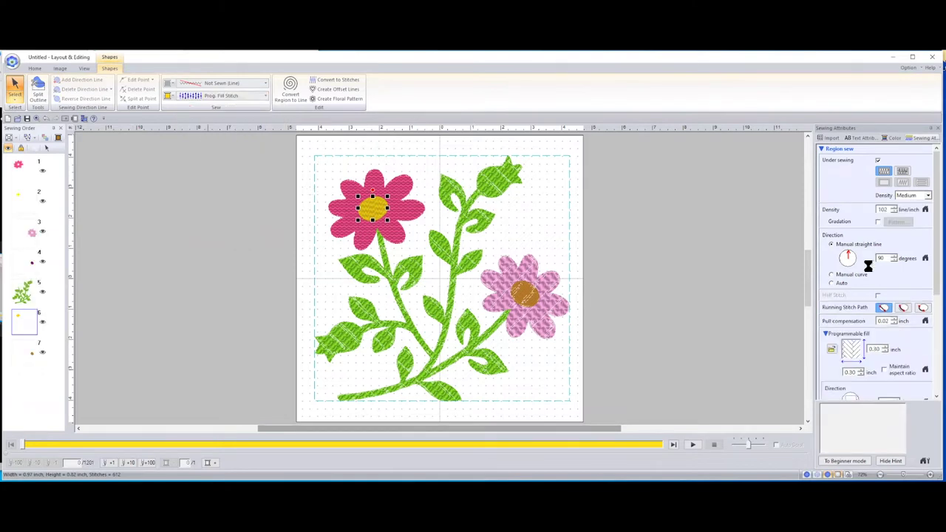
pyautogui.click(830, 346)
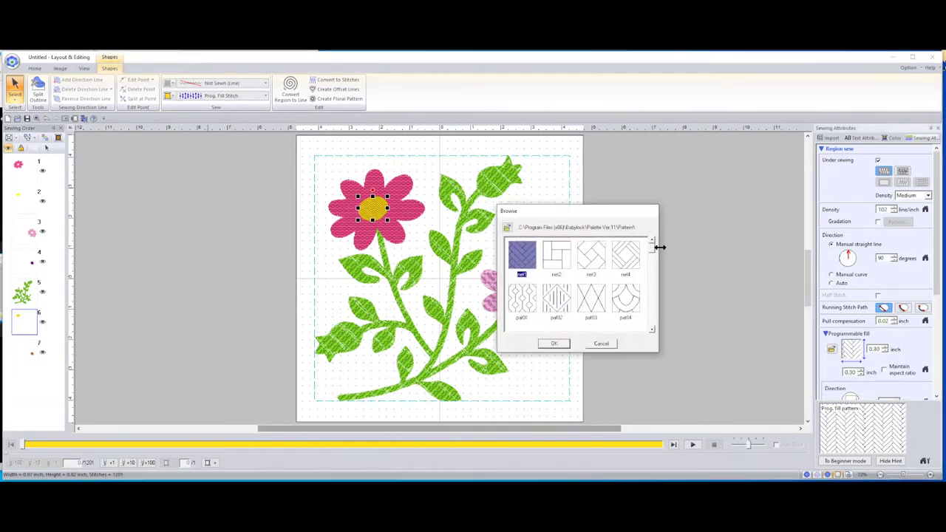
pyautogui.moveTo(653, 253); pyautogui.dragTo(652, 223)
pyautogui.click(515, 299)
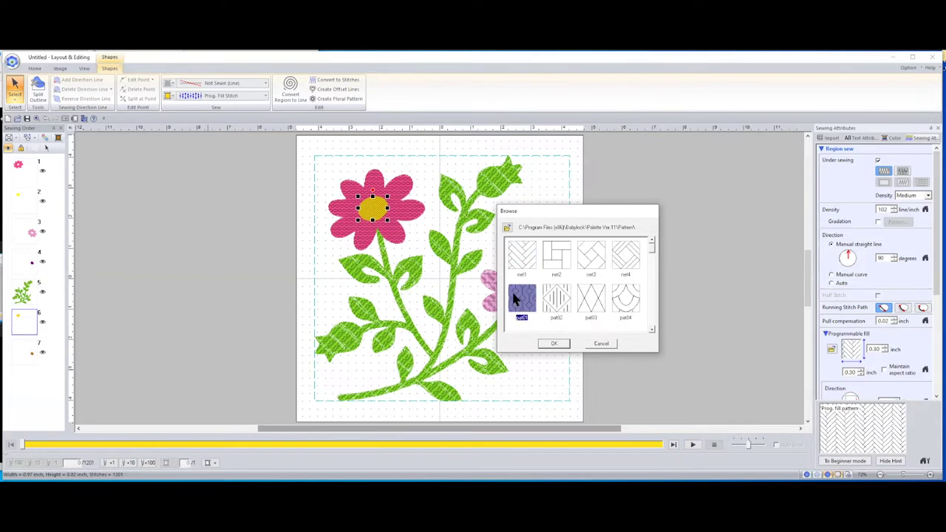
pyautogui.click(554, 344)
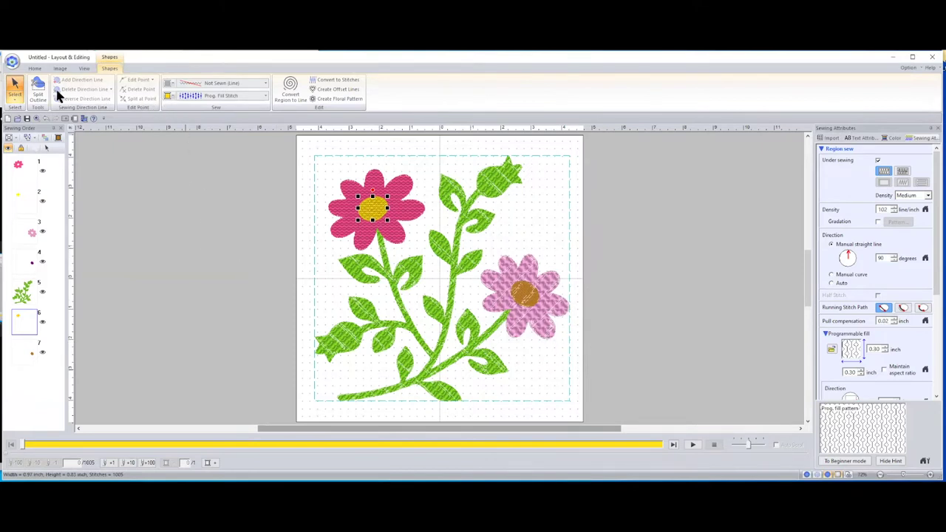
pyautogui.click(34, 68)
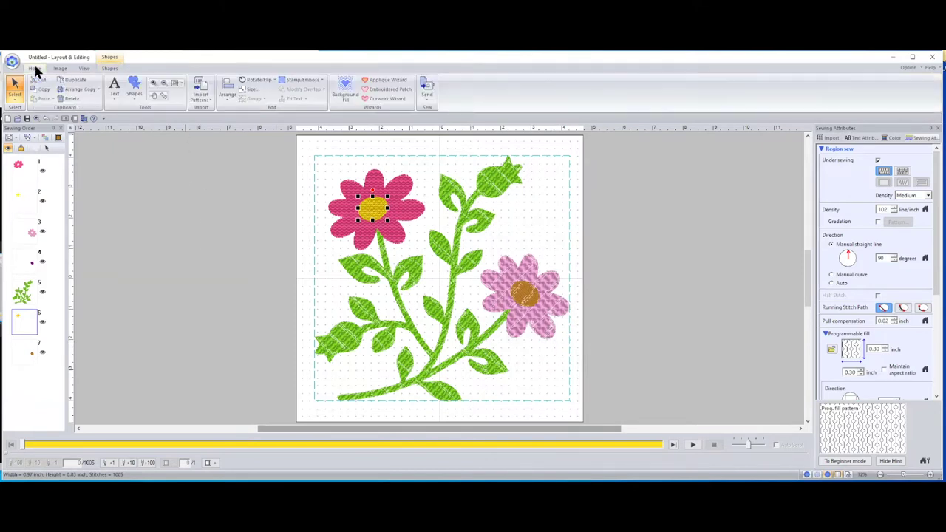
pyautogui.click(153, 82)
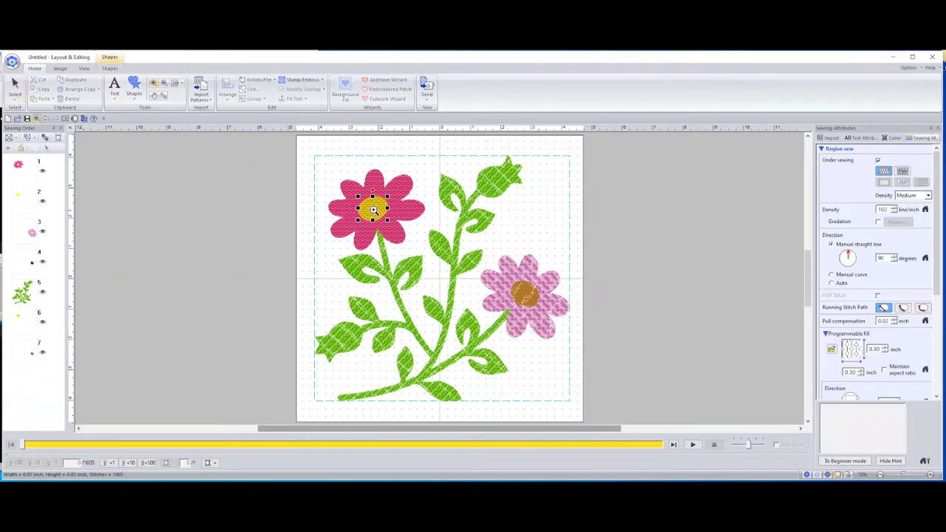
pyautogui.click(375, 210)
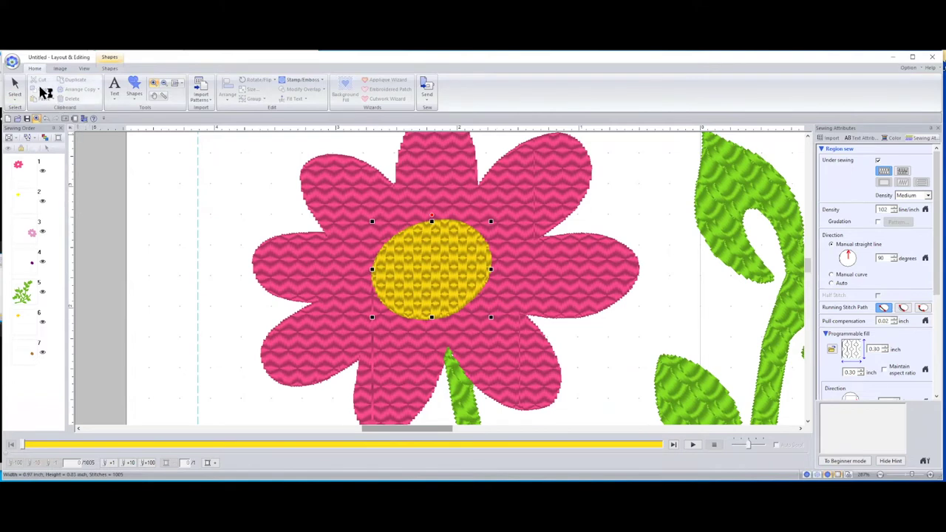
pyautogui.click(12, 84)
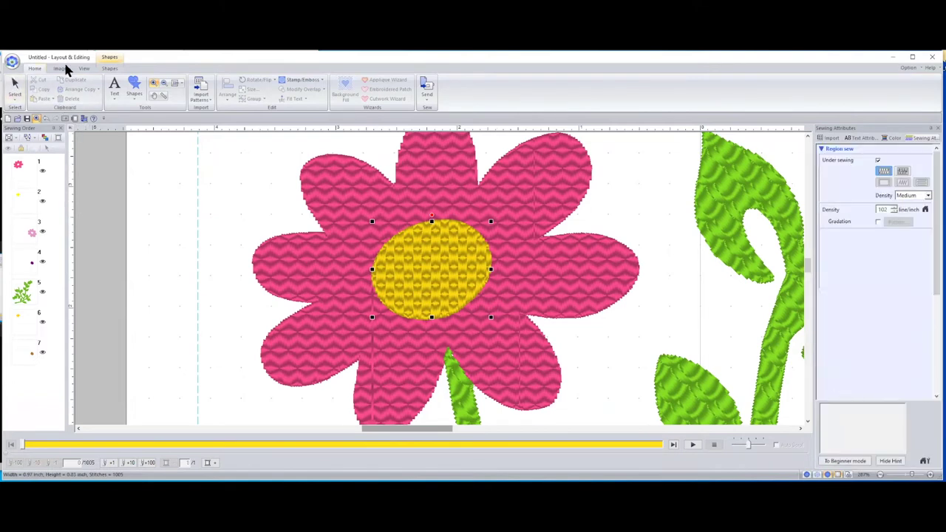
pyautogui.click(175, 83)
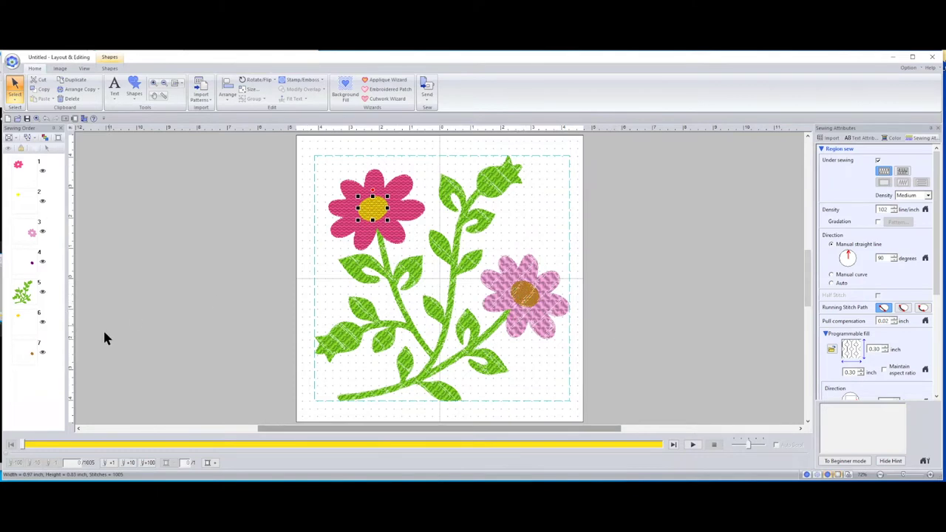
# - Change the lower flower's brown center, the seventh shape in the sewing order, to Prog. Fill Stitch
pyautogui.click(14, 353)
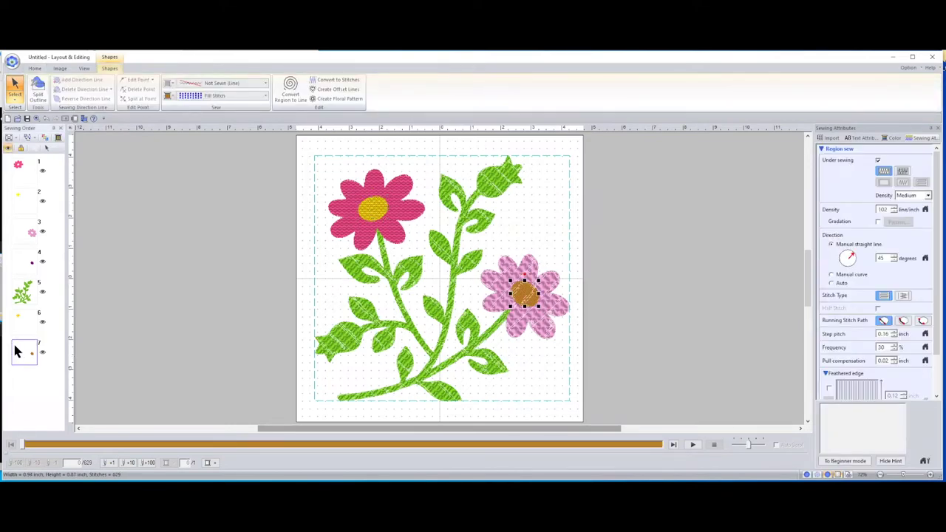
pyautogui.click(187, 96)
pyautogui.click(222, 135)
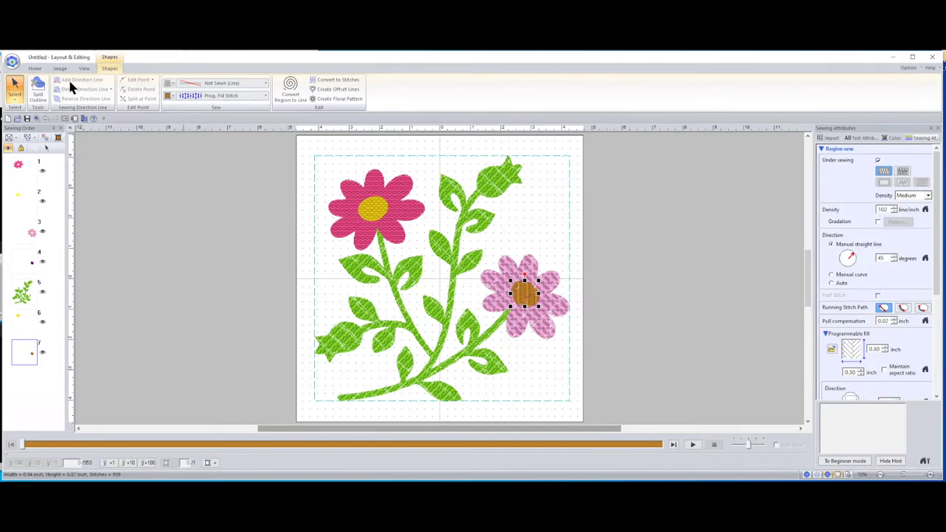
# - Try orange on the lower flower's center up close, and settle on purple as its color
pyautogui.click(35, 69)
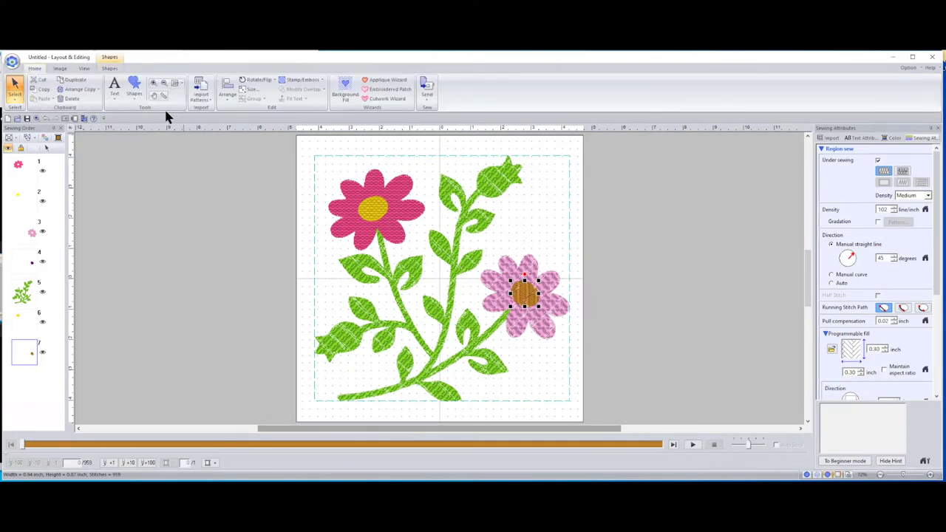
pyautogui.click(154, 84)
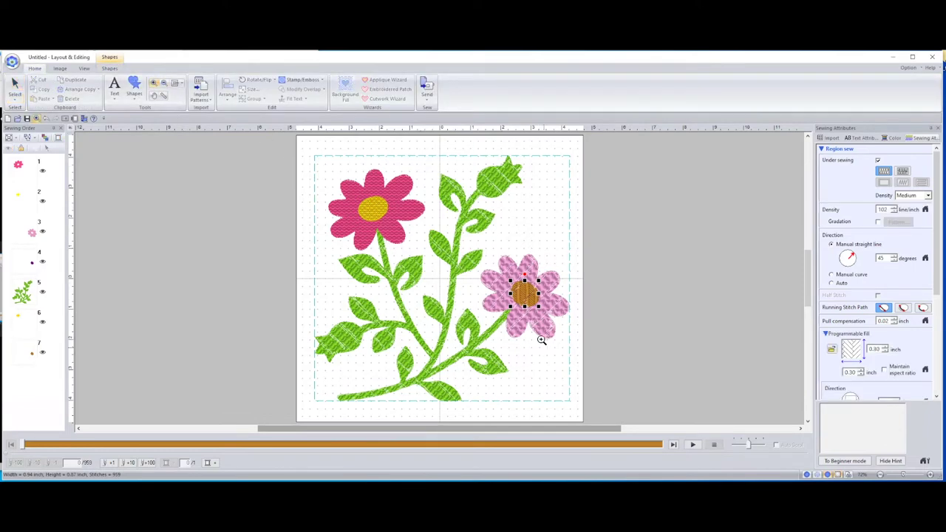
pyautogui.click(524, 297)
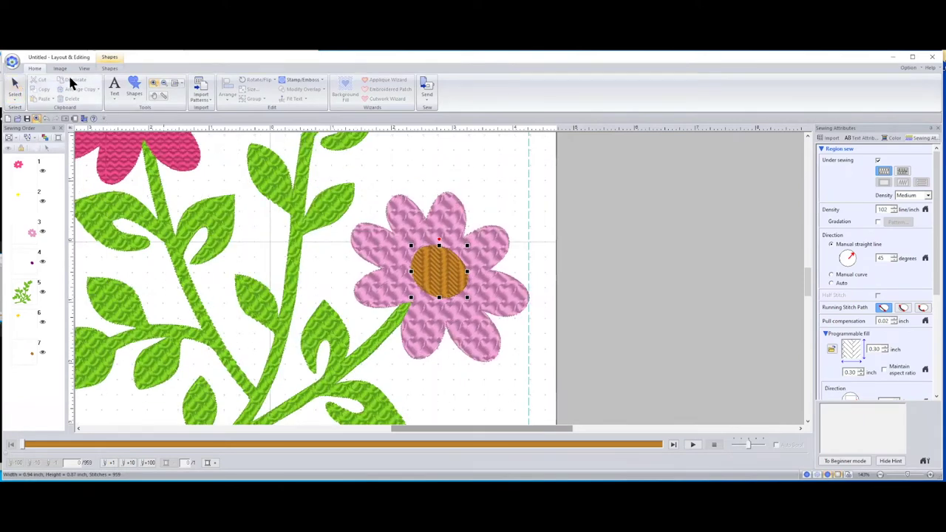
pyautogui.click(109, 68)
pyautogui.click(169, 97)
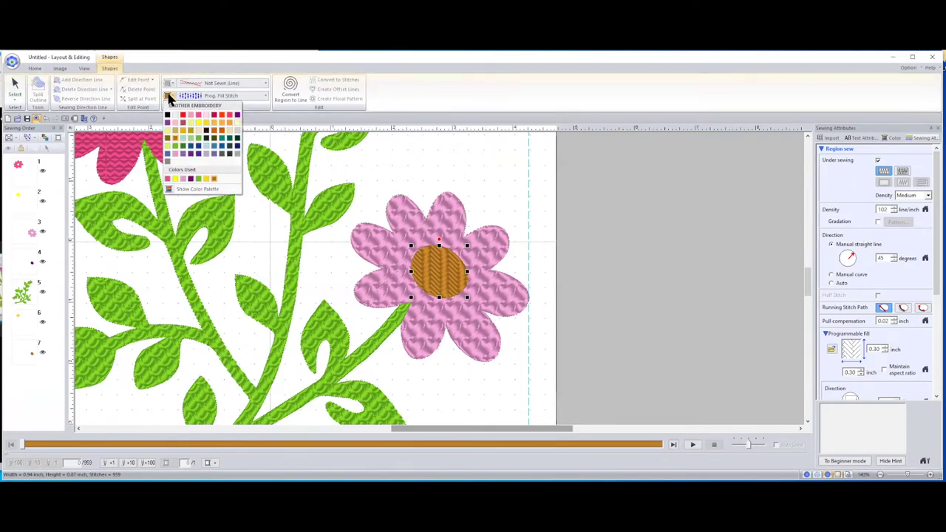
pyautogui.click(233, 123)
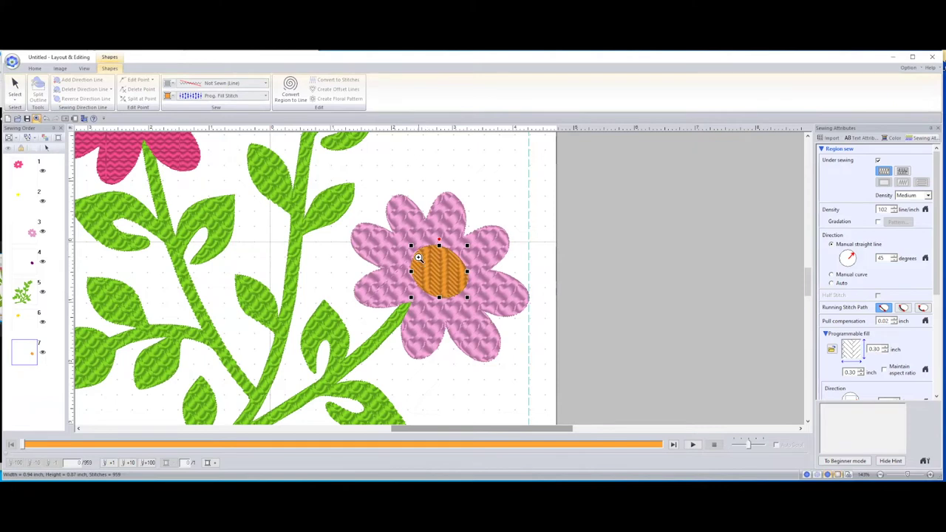
pyautogui.click(169, 96)
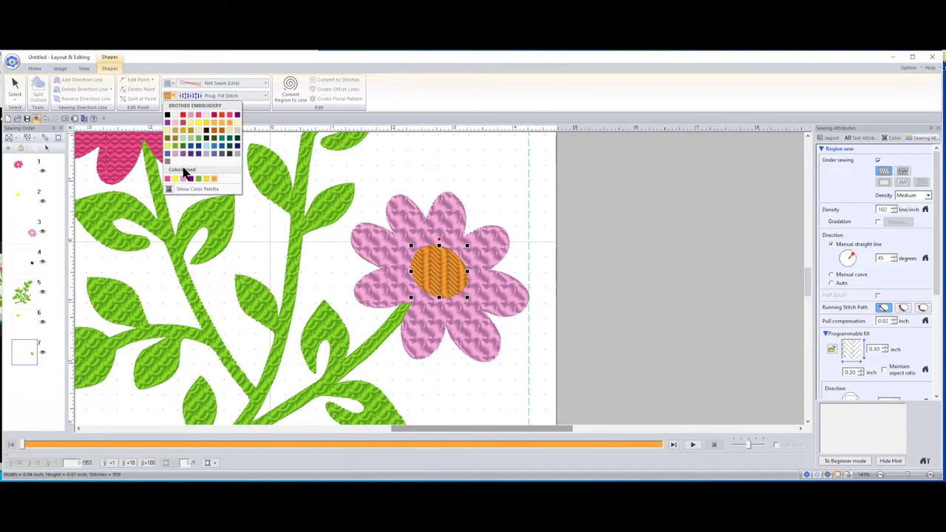
pyautogui.click(184, 153)
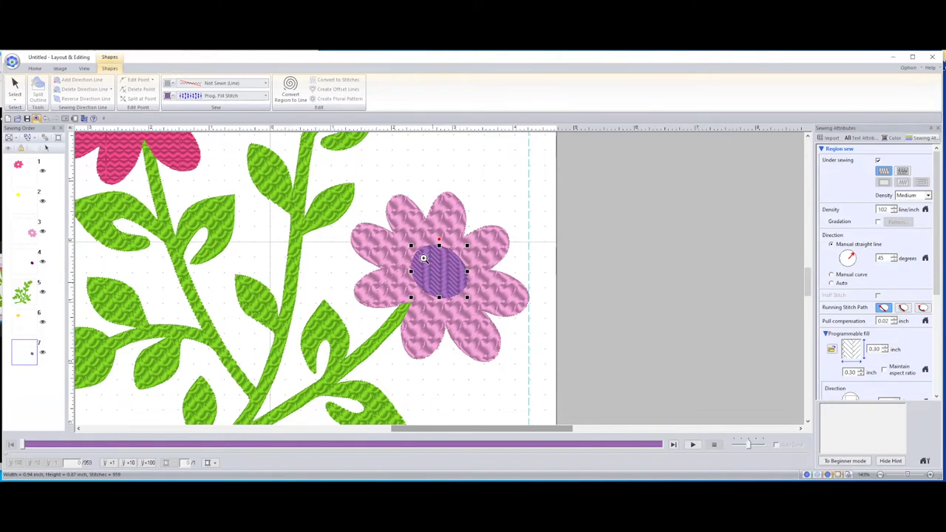
# - Apply the pat06 basket-weave pattern to the lower flower's center and check the stitching up close
pyautogui.click(14, 87)
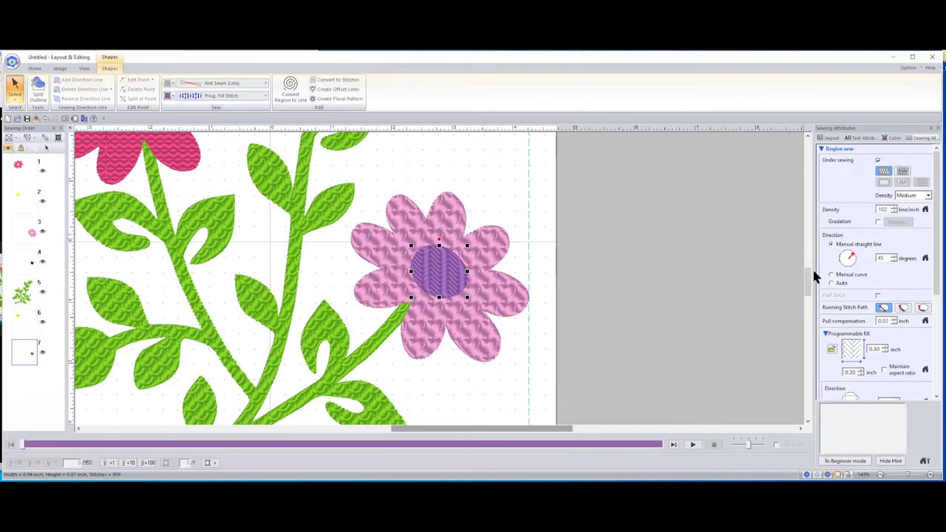
pyautogui.click(830, 349)
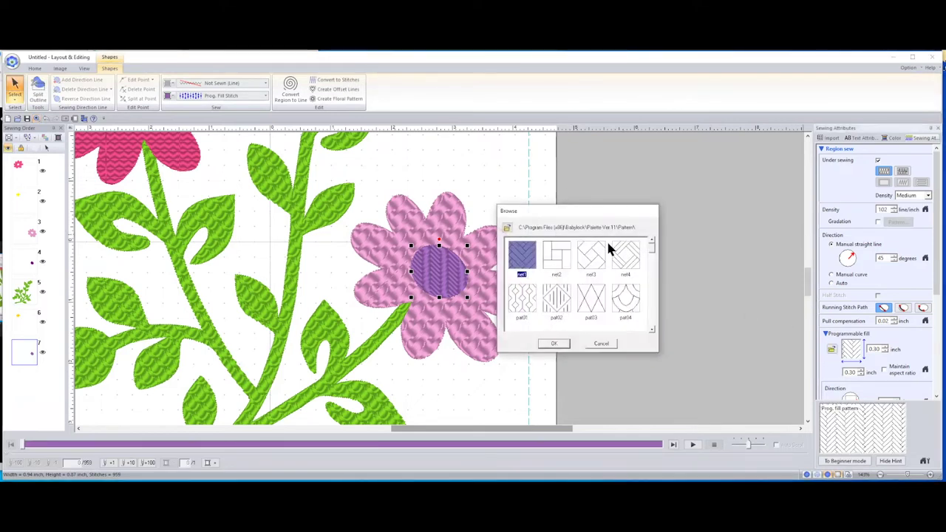
pyautogui.moveTo(597, 211); pyautogui.dragTo(679, 186)
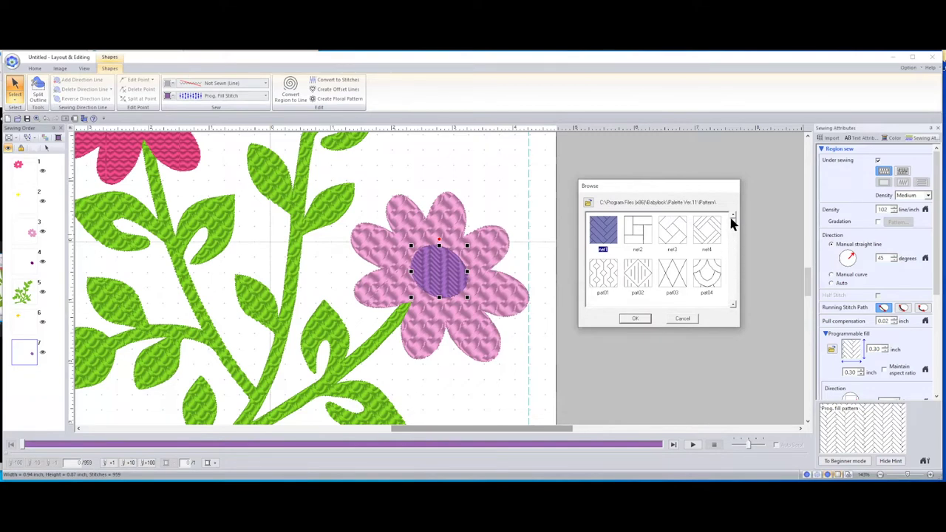
pyautogui.click(733, 304)
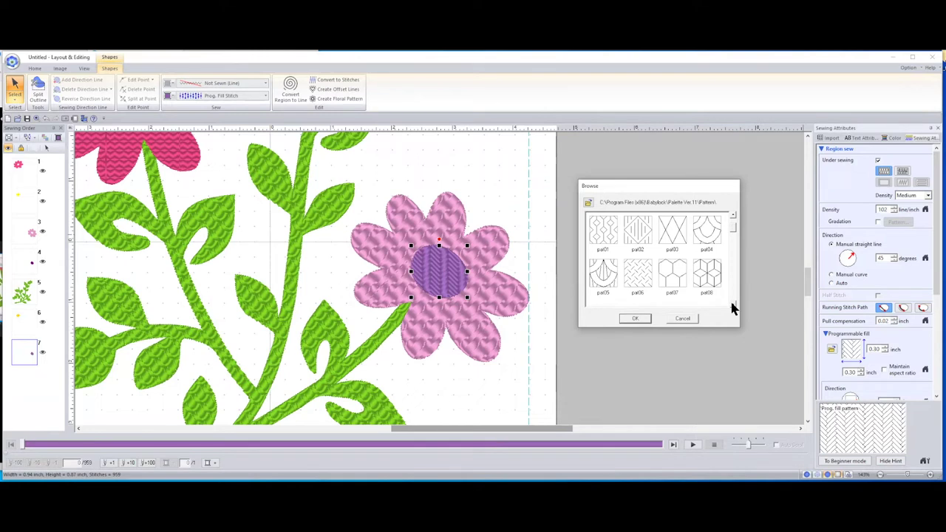
pyautogui.click(638, 280)
pyautogui.click(635, 319)
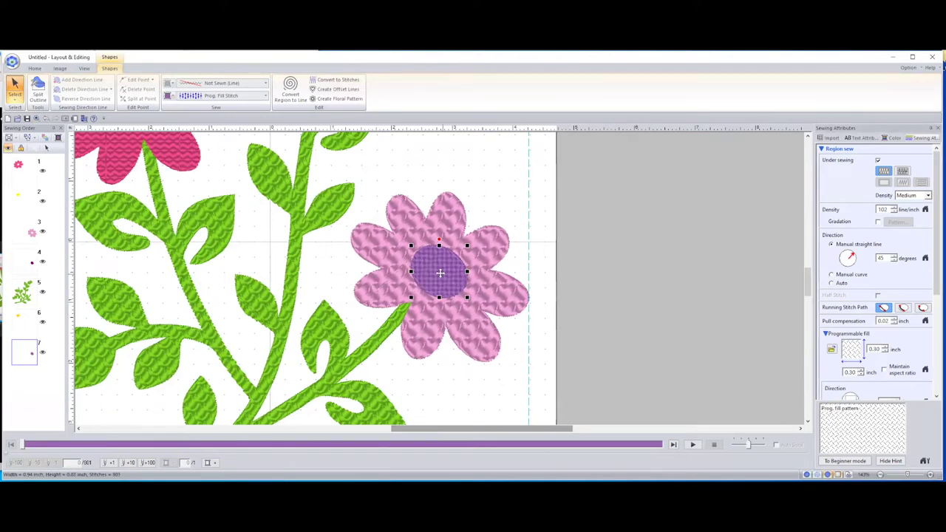
pyautogui.click(35, 69)
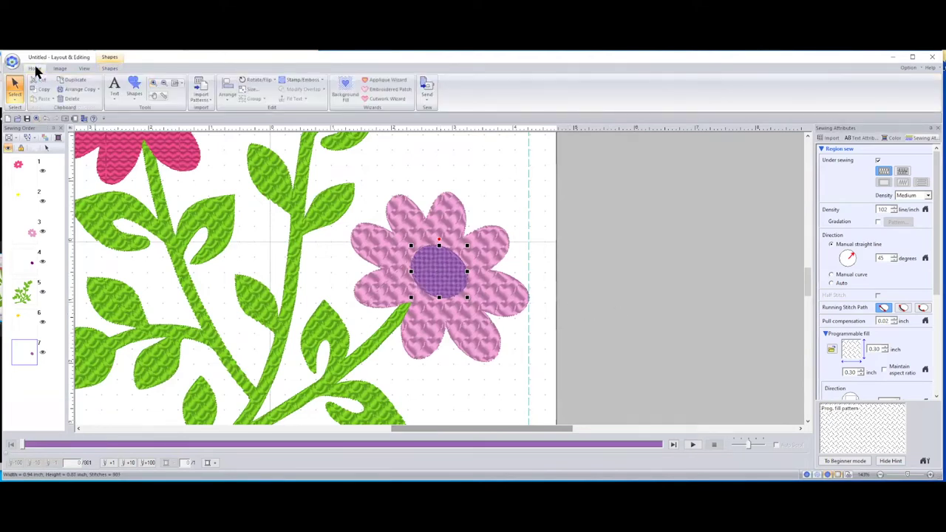
pyautogui.click(154, 83)
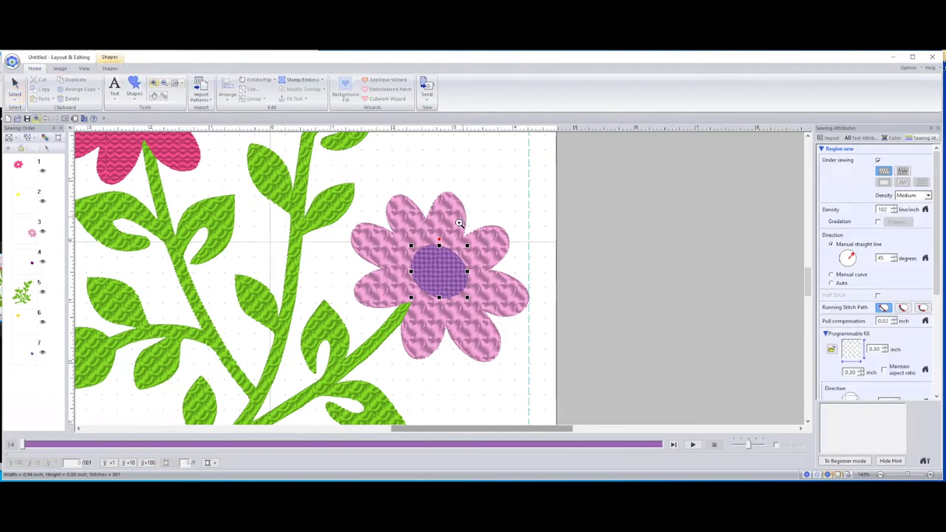
pyautogui.click(449, 275)
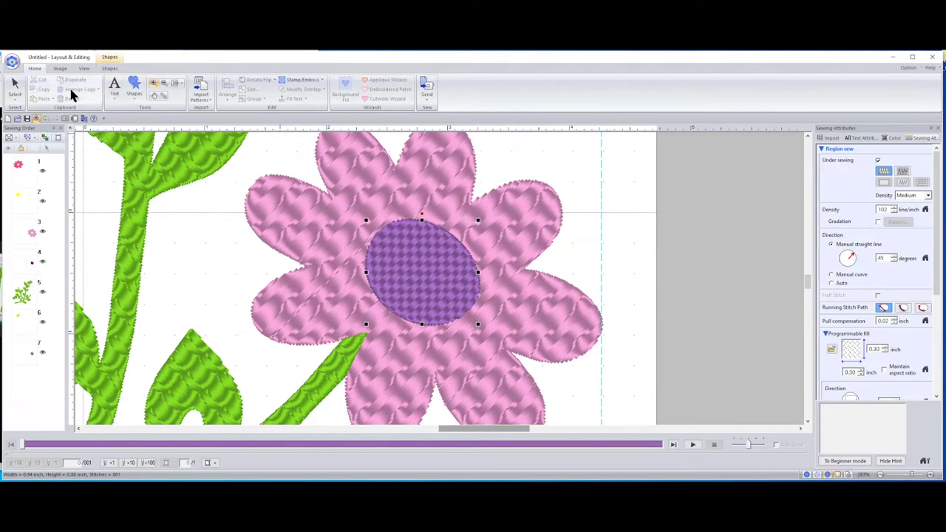
pyautogui.click(175, 84)
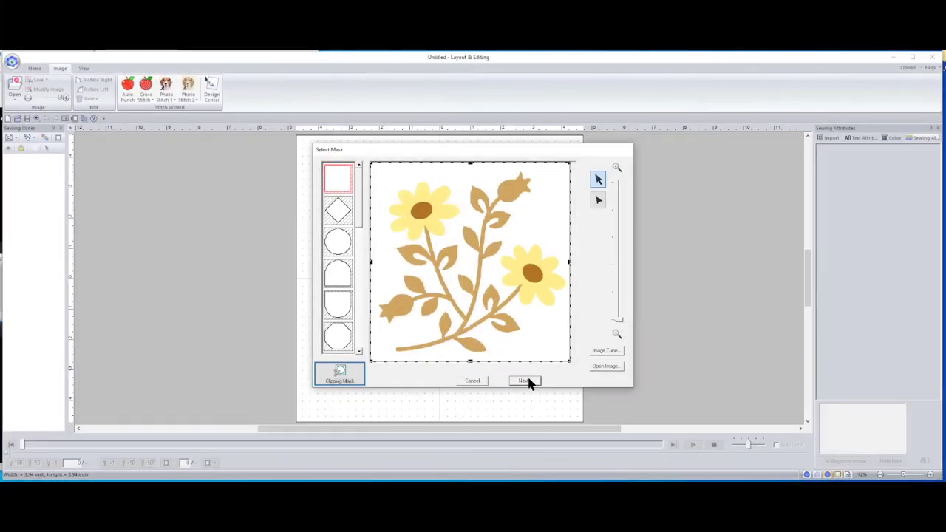
# - Keep the rectangular mask for the yellow flower spray image, fit it to the page, and continue to the Auto Punch parameters
pyautogui.click(524, 380)
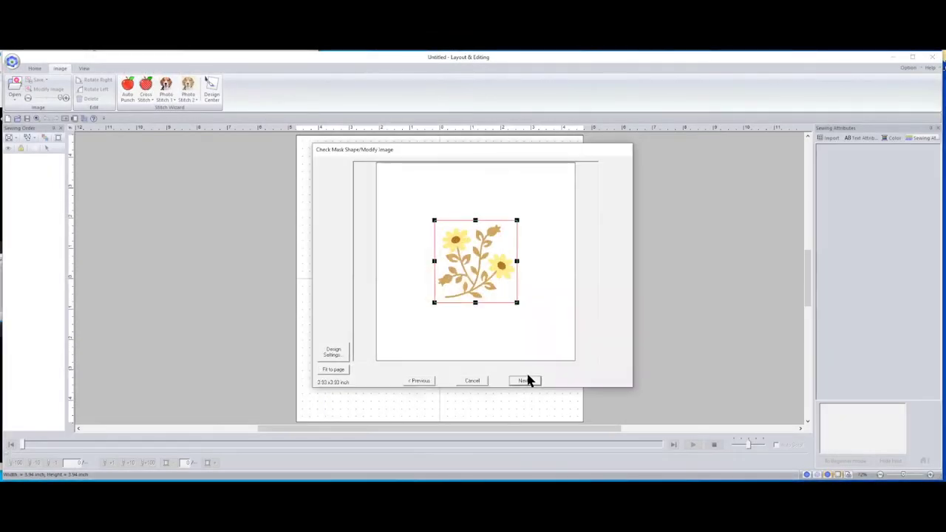
pyautogui.click(332, 370)
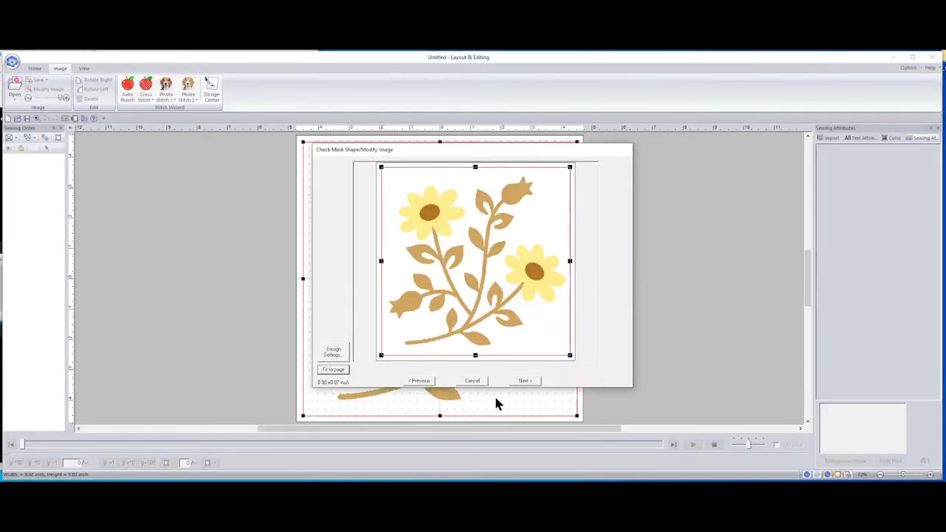
pyautogui.click(522, 380)
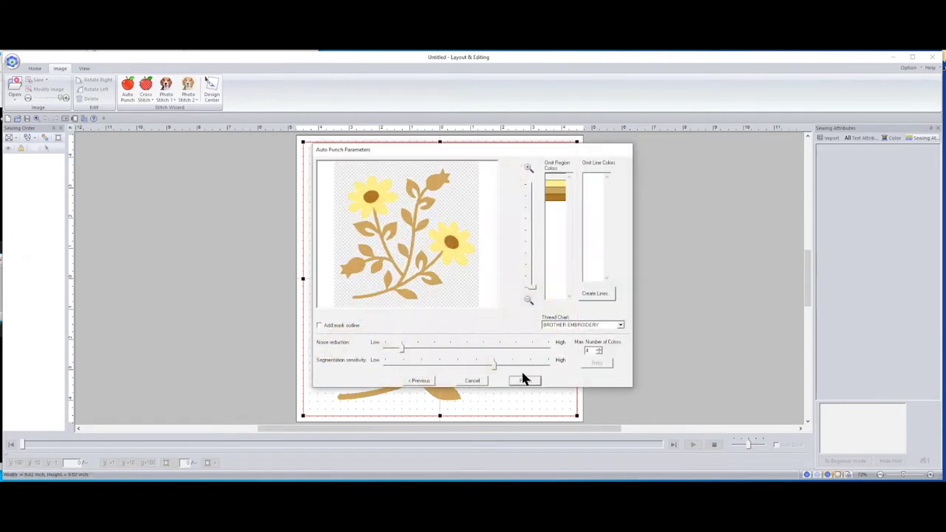
# - Try the mask outline and line creation from the stems, petals and centers, and discard both by restoring the original Auto Punch parameters
pyautogui.click(337, 327)
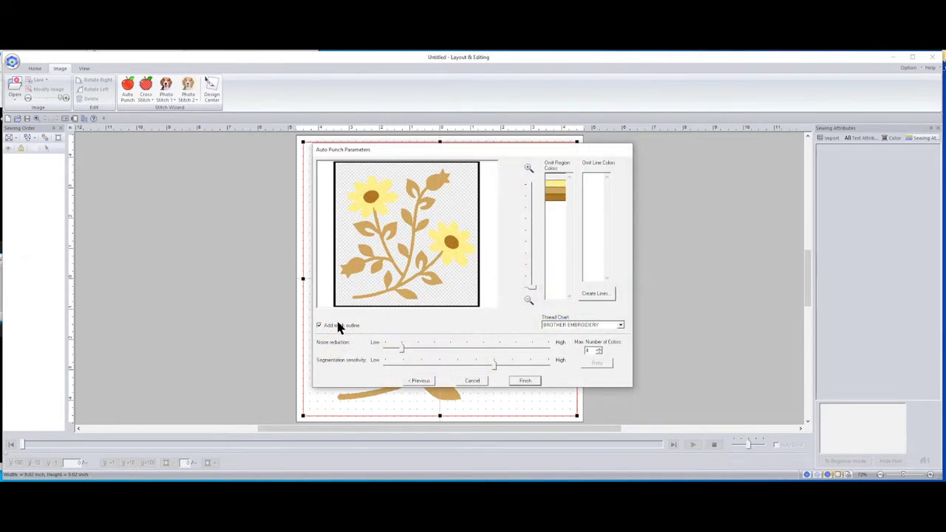
pyautogui.click(334, 329)
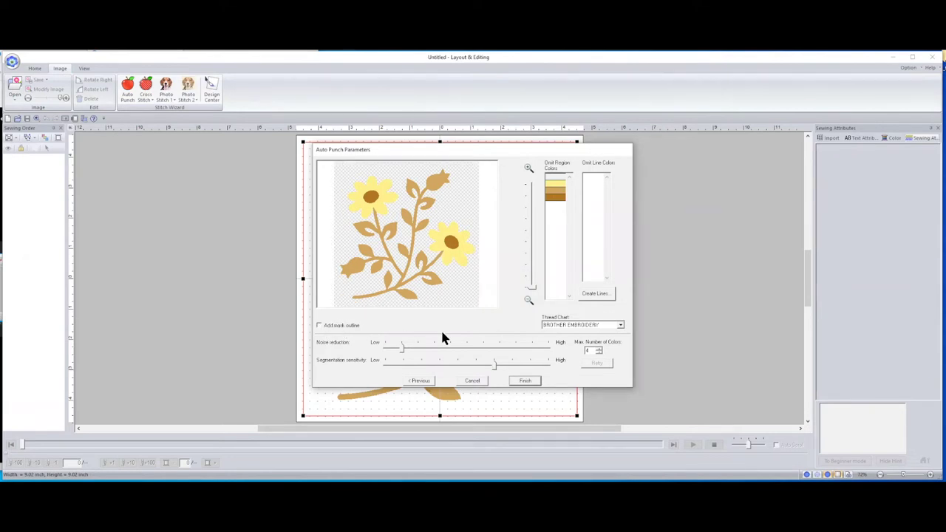
pyautogui.click(596, 294)
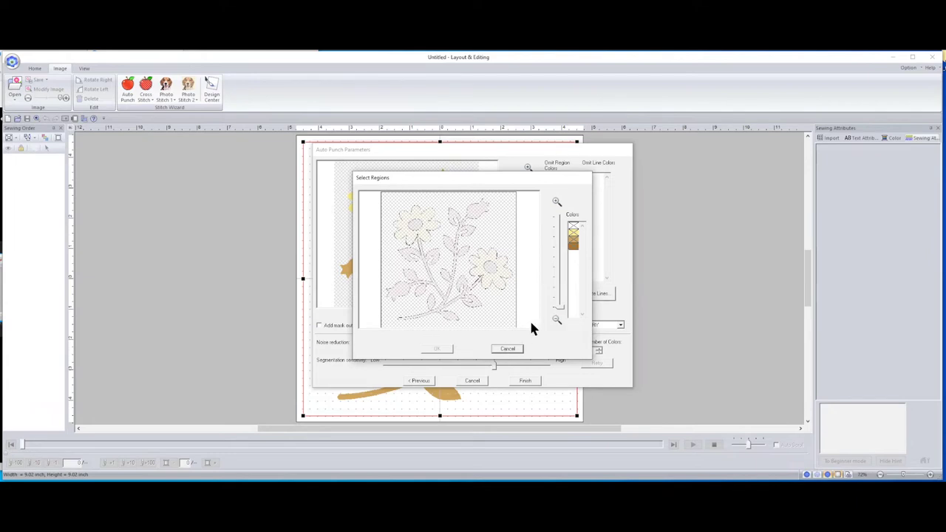
pyautogui.click(472, 300)
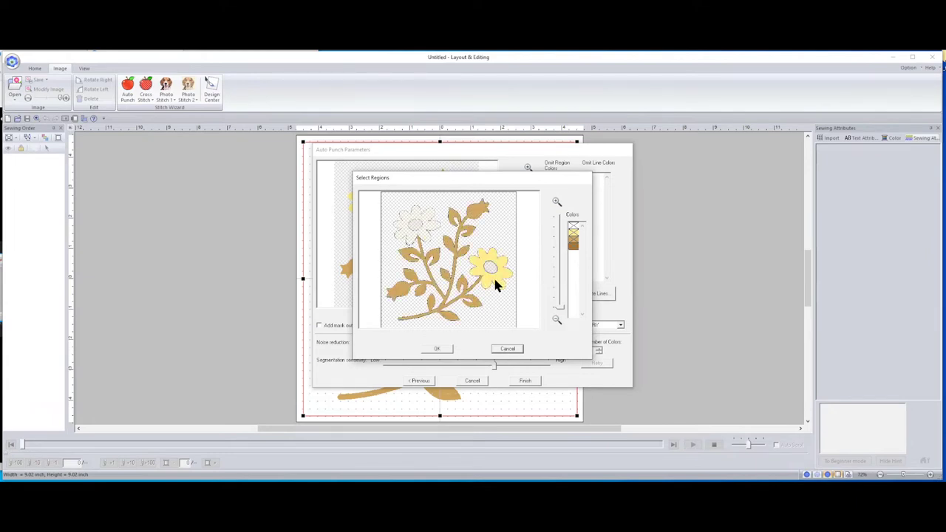
pyautogui.click(487, 267)
pyautogui.click(415, 227)
pyautogui.click(423, 220)
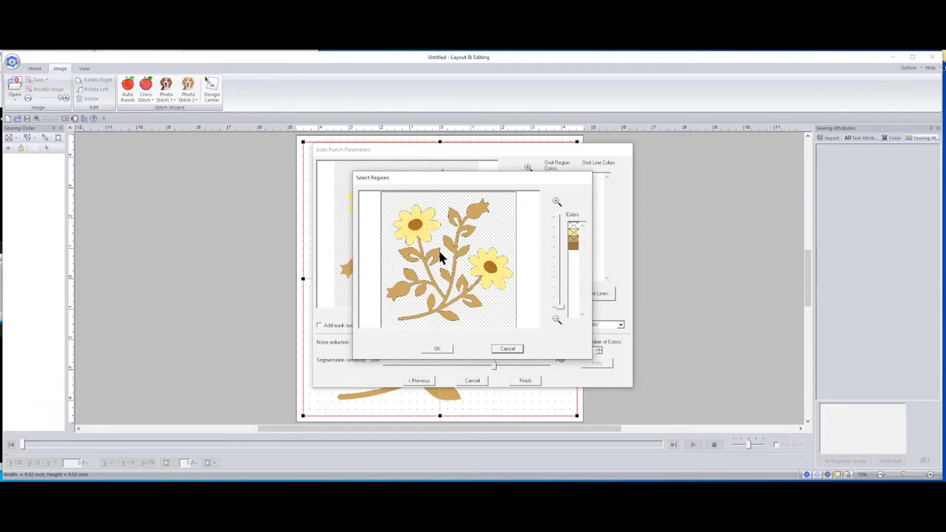
pyautogui.click(437, 349)
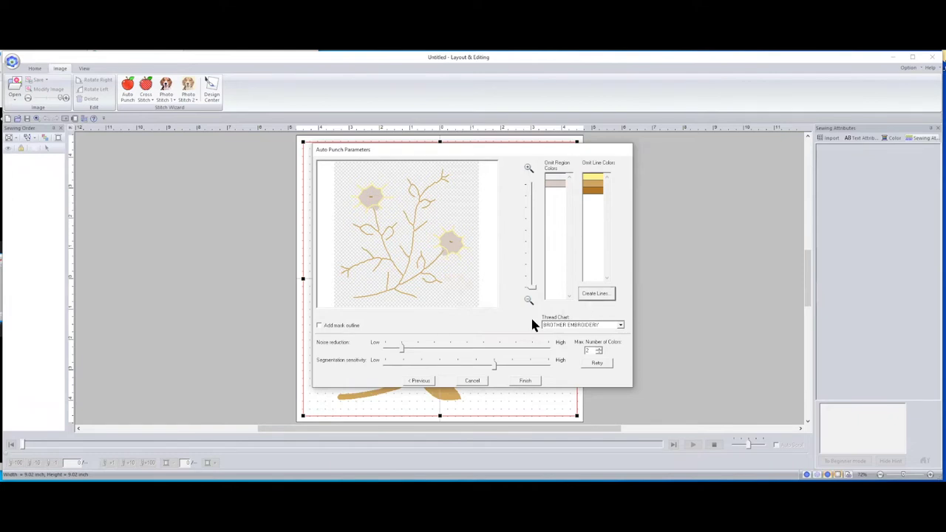
pyautogui.click(420, 381)
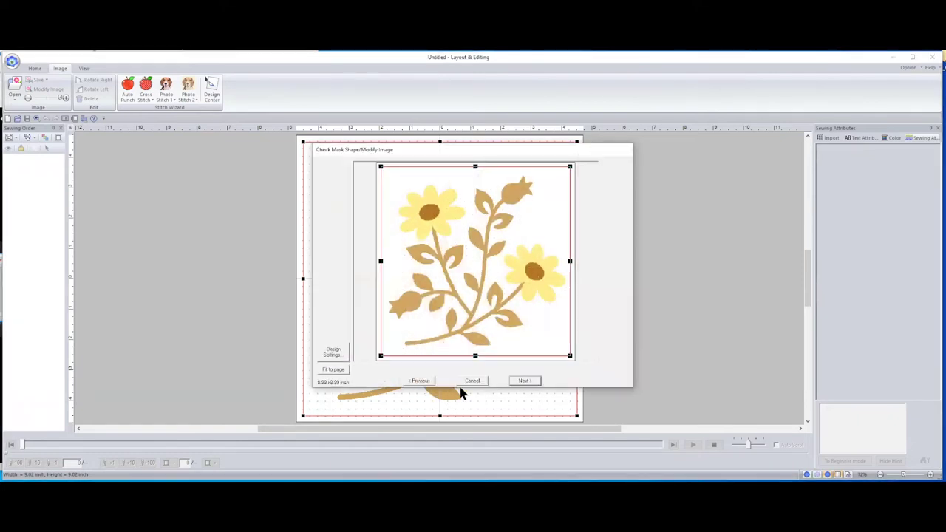
pyautogui.click(521, 381)
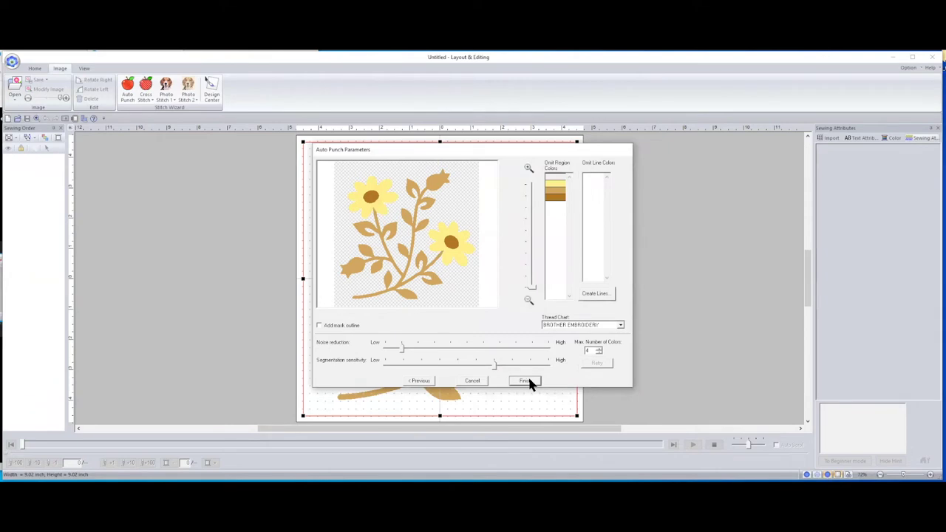
# - Finish Auto Punch to convert the flower spray into filled embroidery shapes, and deselect them
pyautogui.click(528, 380)
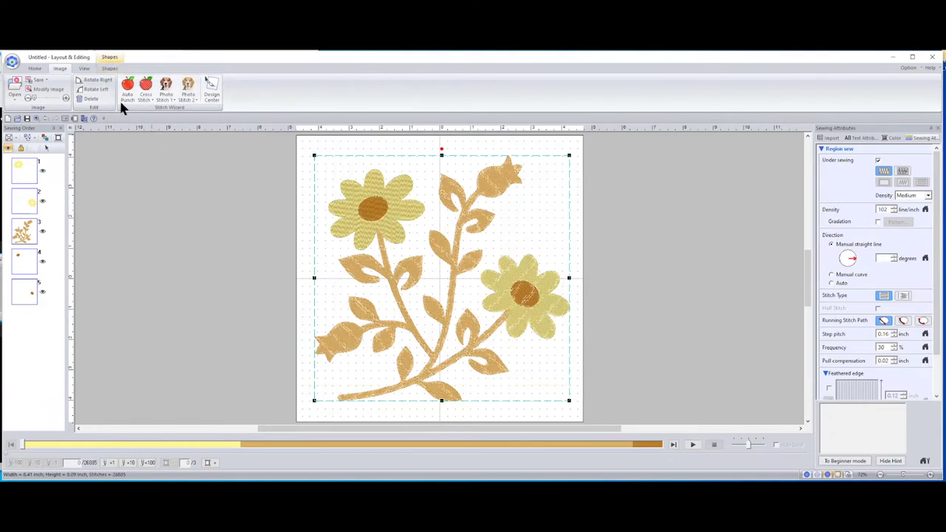
pyautogui.click(109, 67)
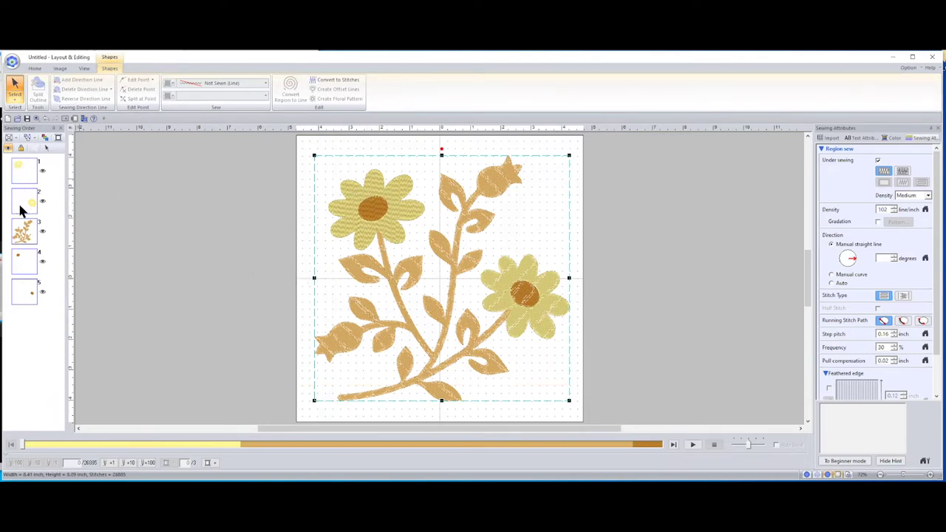
pyautogui.click(150, 295)
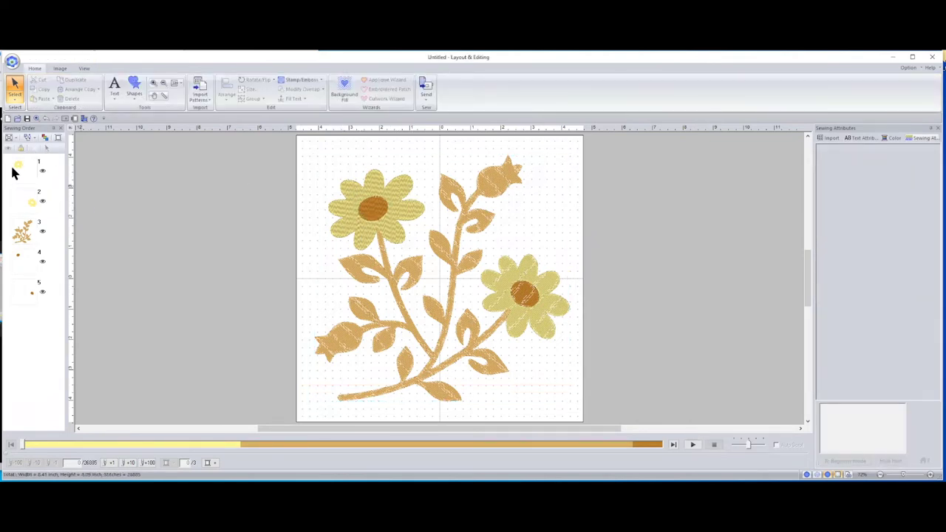
# - Add a Triple Stitch outline to the upper flower's petals, the first shape in the sewing order
pyautogui.click(21, 170)
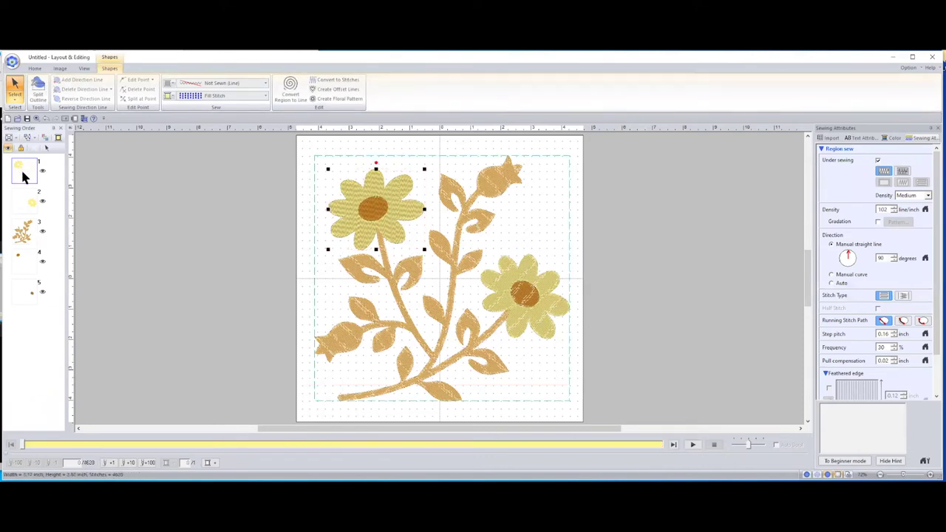
pyautogui.click(222, 83)
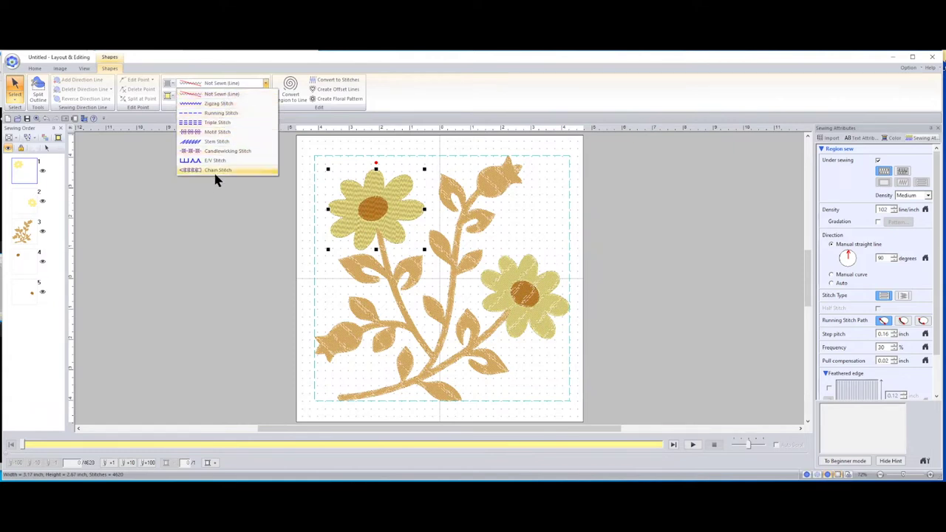
pyautogui.click(215, 123)
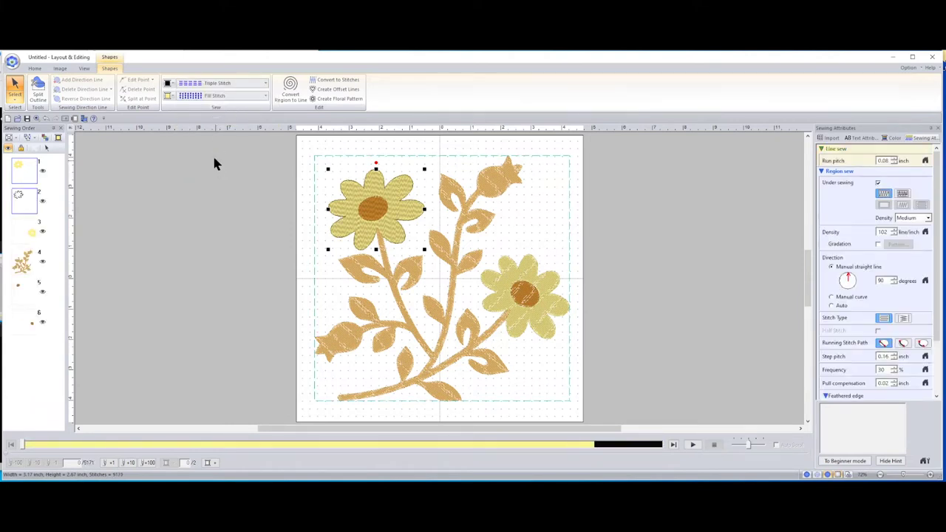
# - Keep the upper flower's petal outline black, and try Stem Stitch and Candlewicking Stitch on it
pyautogui.click(169, 82)
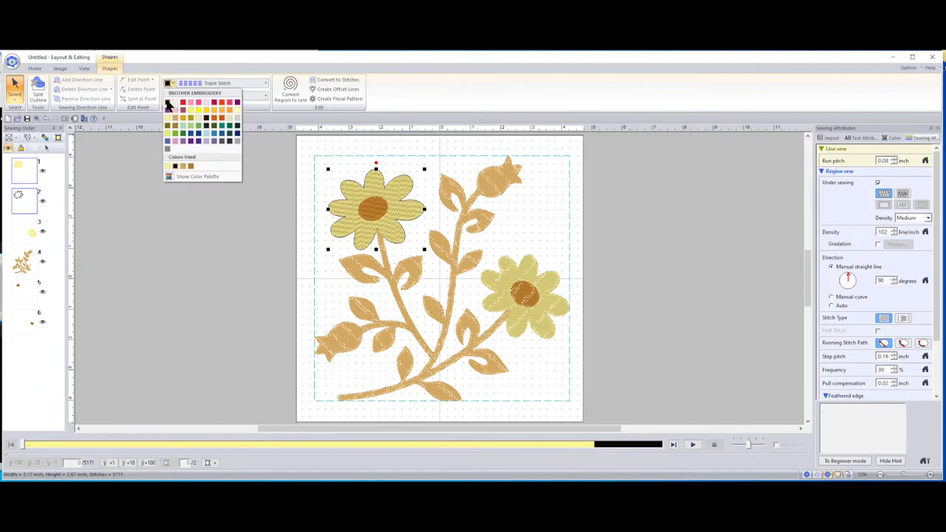
pyautogui.click(167, 103)
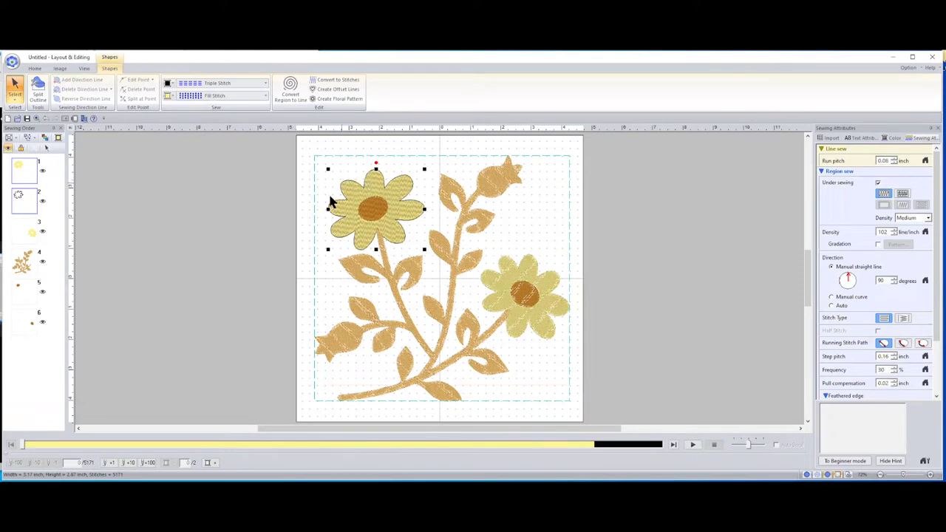
pyautogui.click(205, 82)
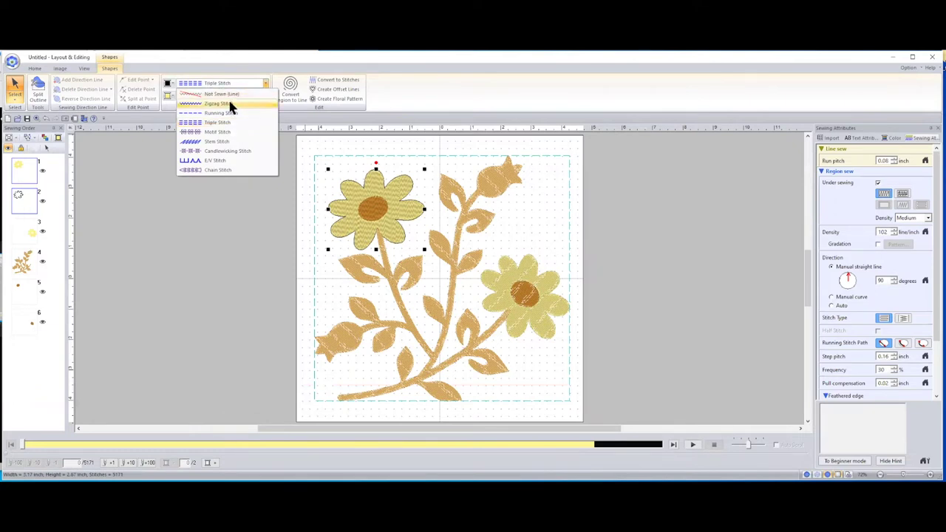
pyautogui.click(222, 142)
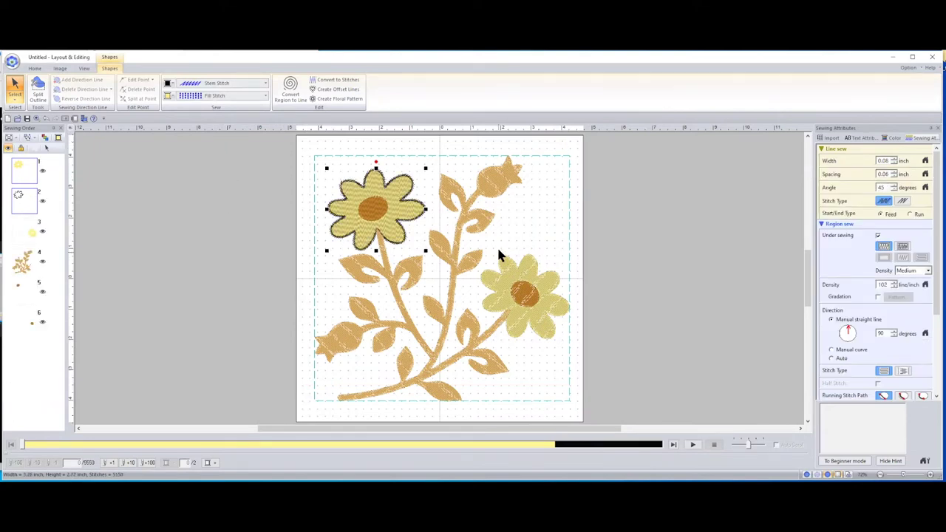
pyautogui.click(202, 83)
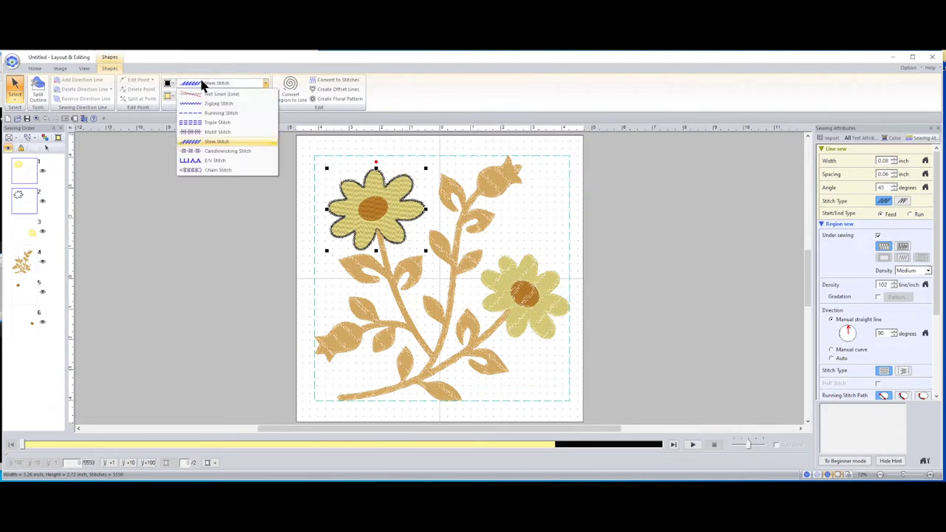
pyautogui.click(229, 150)
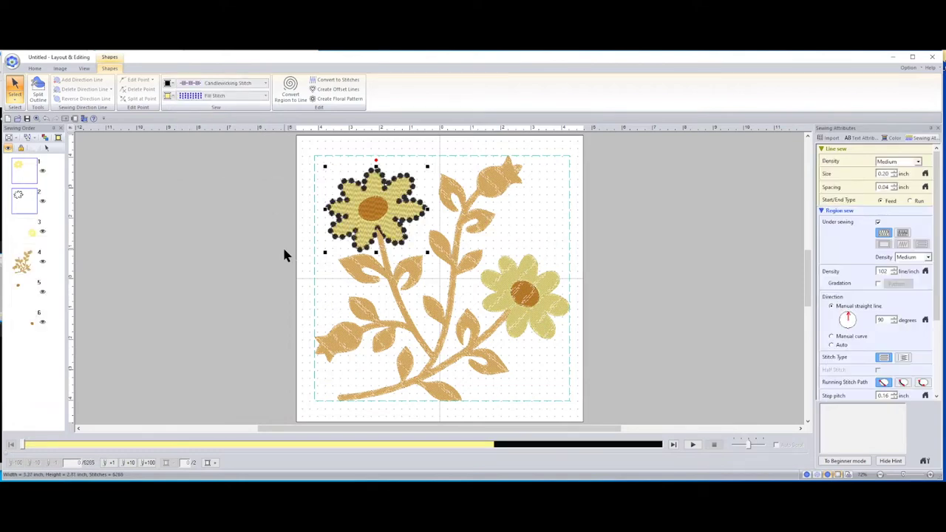
# - Try Motif Stitch on the upper flower's petal outline, using the dense jagged motif pattern next to test2
pyautogui.click(225, 96)
pyautogui.click(210, 83)
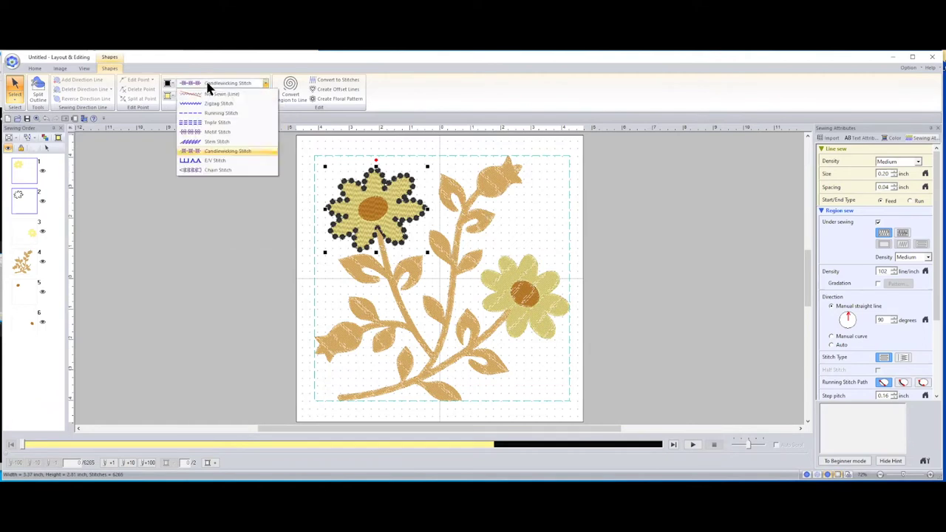
pyautogui.click(208, 82)
pyautogui.click(216, 80)
pyautogui.click(230, 134)
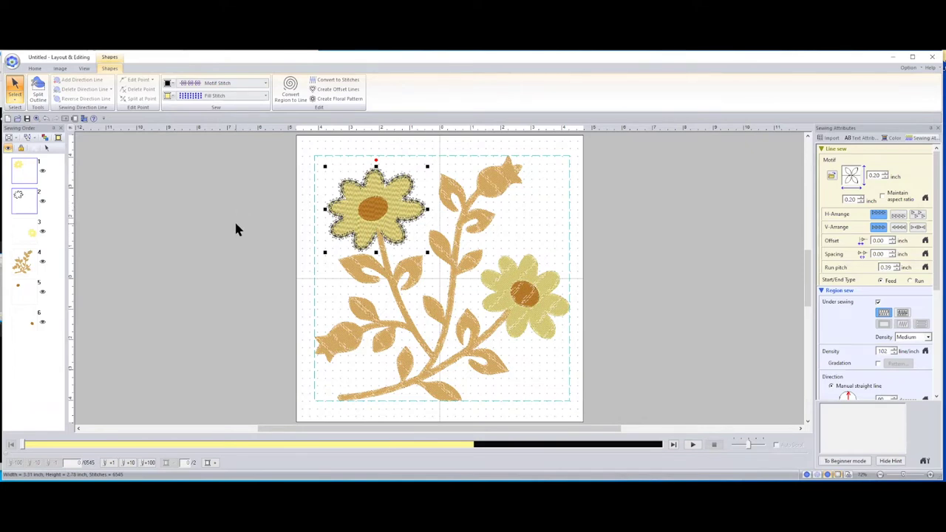
pyautogui.click(832, 177)
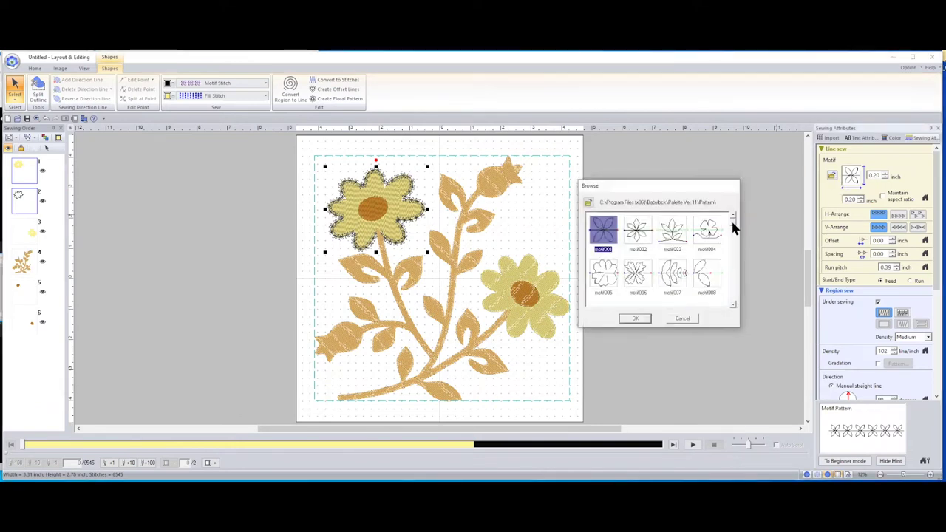
pyautogui.moveTo(734, 223); pyautogui.dragTo(733, 308)
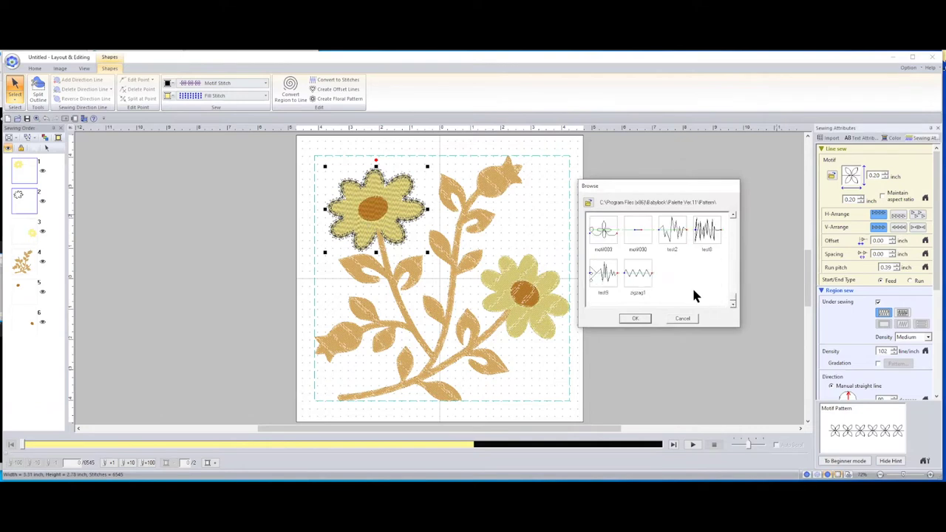
pyautogui.click(708, 232)
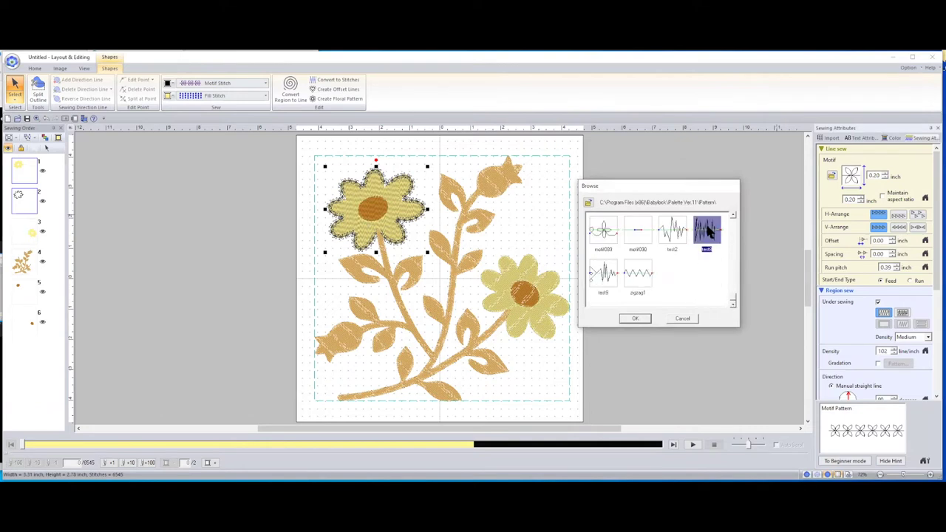
pyautogui.click(643, 318)
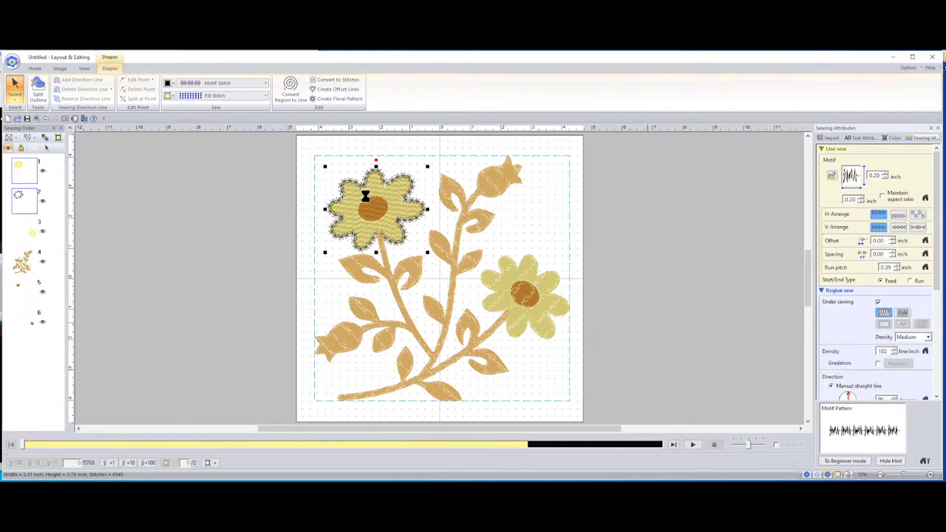
# - Examine the motif outline up close and try a light yellow thread color on the upper flower's petal outline
pyautogui.click(35, 68)
pyautogui.click(154, 82)
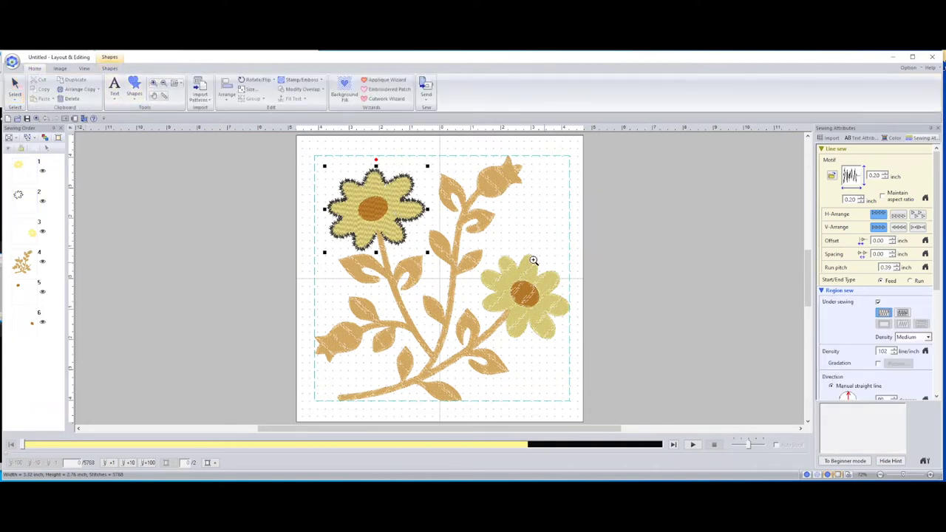
pyautogui.click(391, 220)
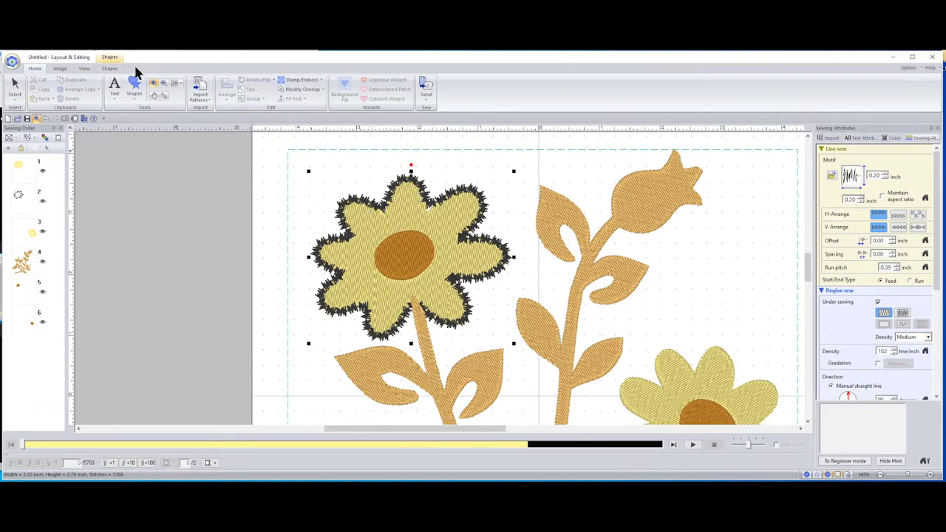
pyautogui.click(108, 69)
pyautogui.click(169, 84)
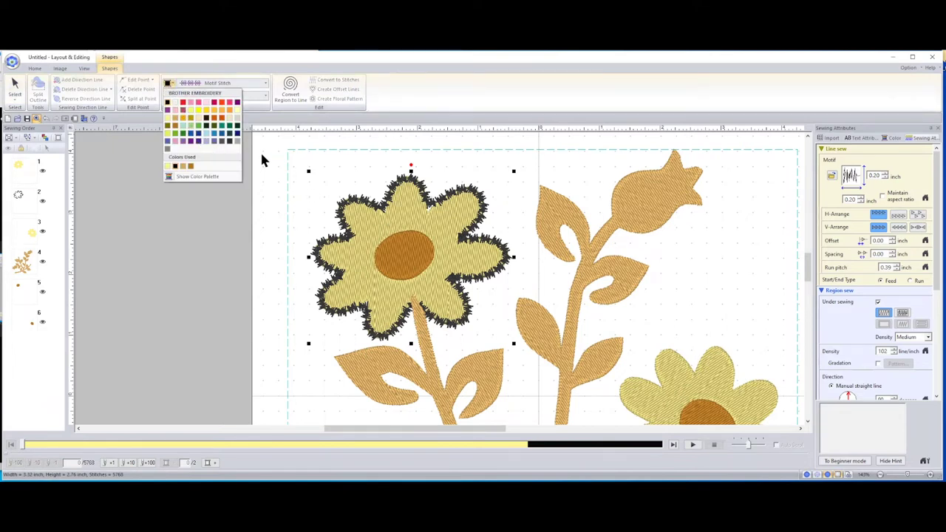
pyautogui.click(191, 108)
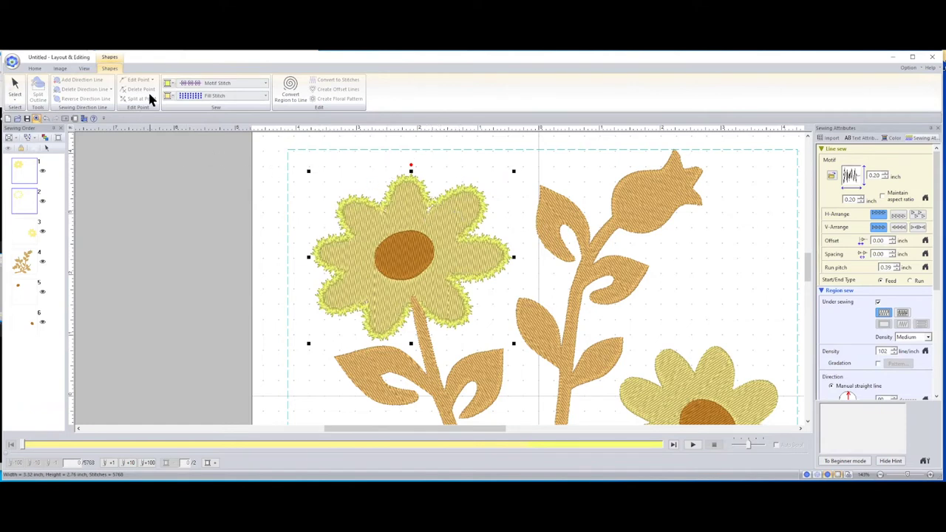
# - Recolor the upper flower's petal outline black and change it to Zigzag Stitch
pyautogui.click(169, 83)
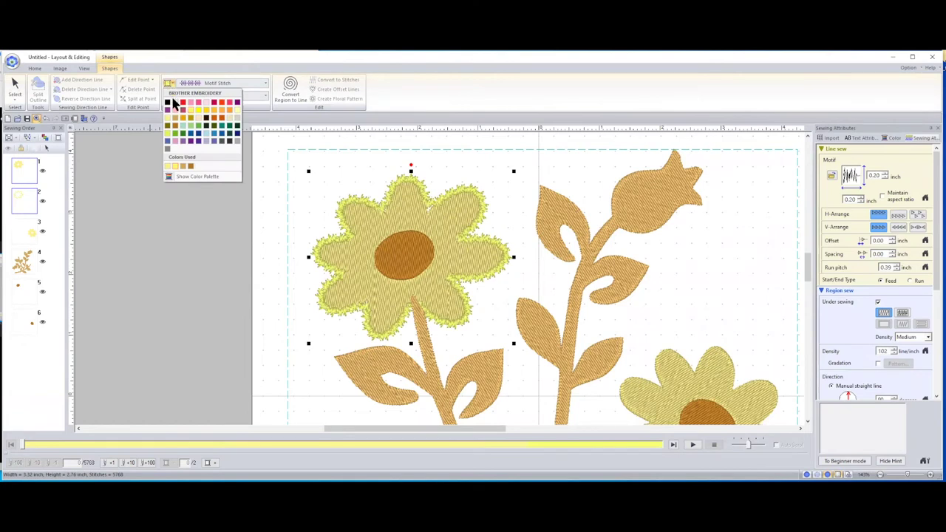
pyautogui.click(169, 102)
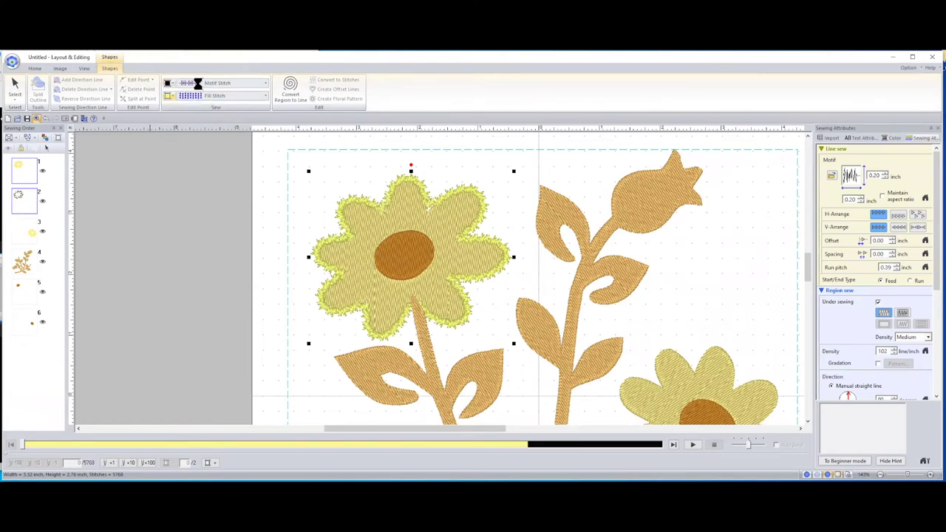
pyautogui.click(203, 83)
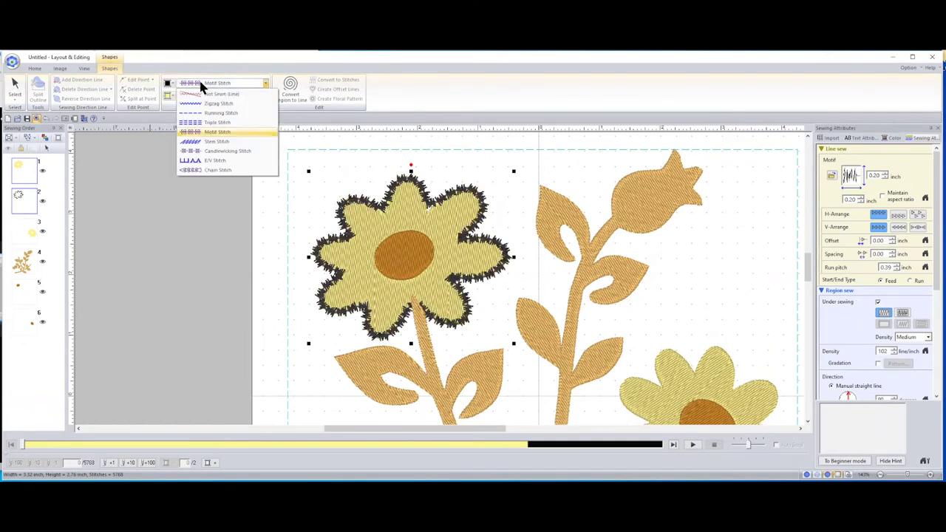
pyautogui.click(244, 105)
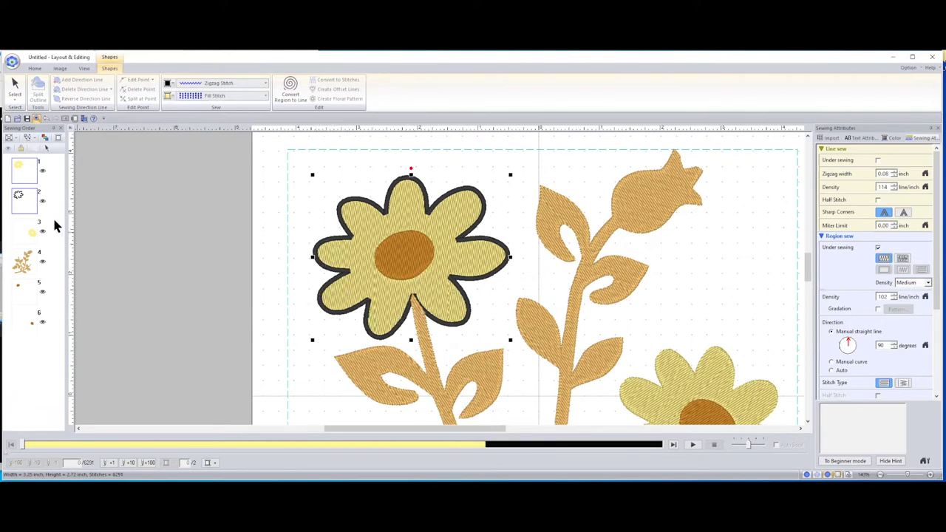
# - Add a Zigzag Stitch outline to the lower flower's petals, the third shape in the sewing order
pyautogui.click(20, 235)
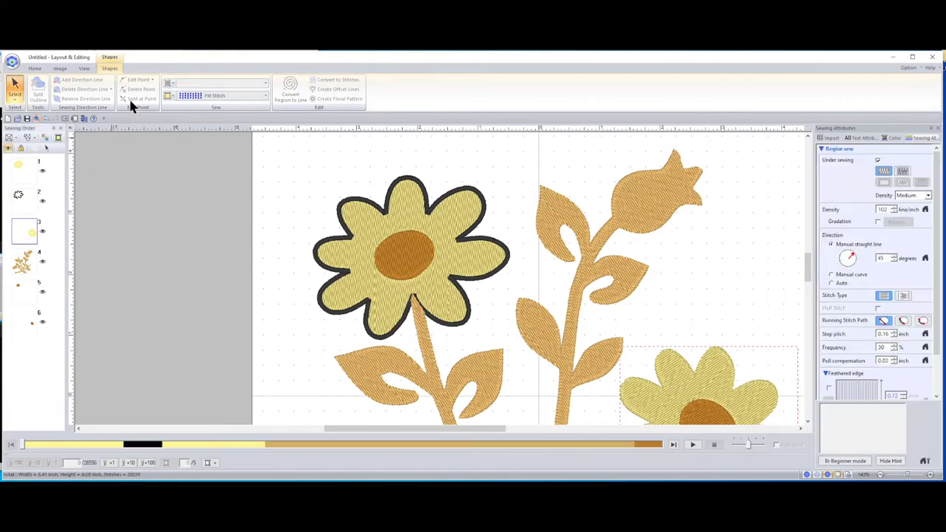
pyautogui.click(34, 68)
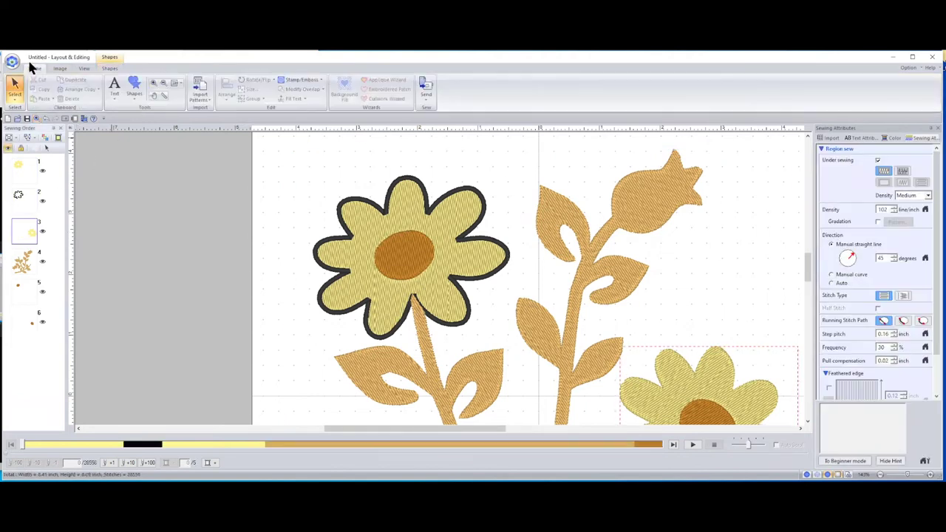
pyautogui.click(175, 82)
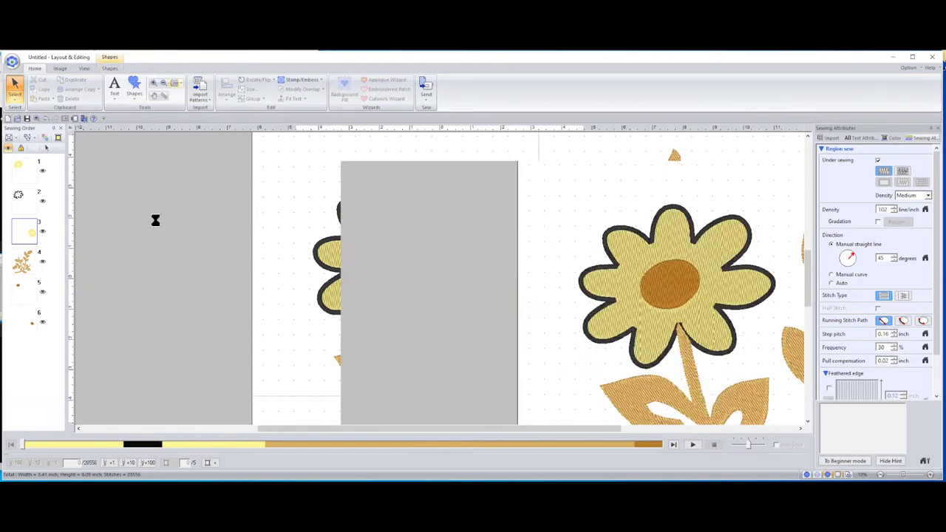
pyautogui.click(31, 238)
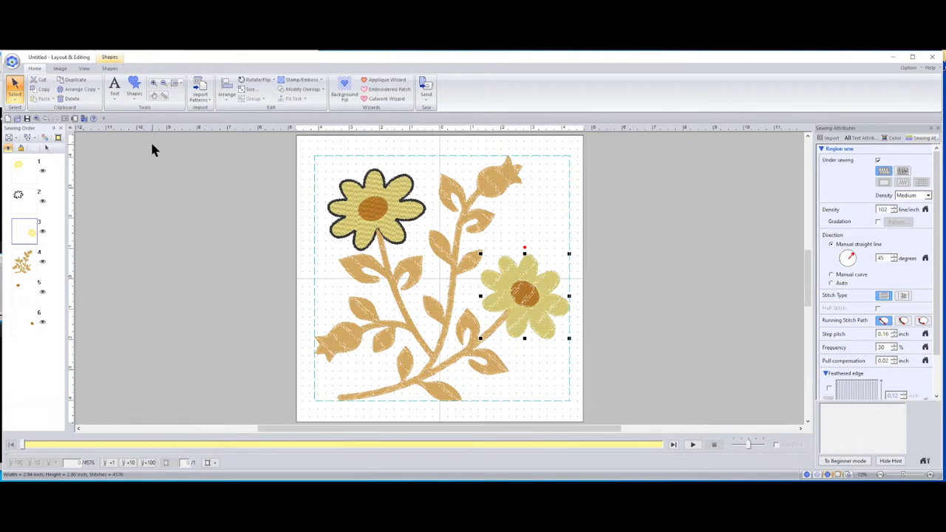
pyautogui.click(116, 67)
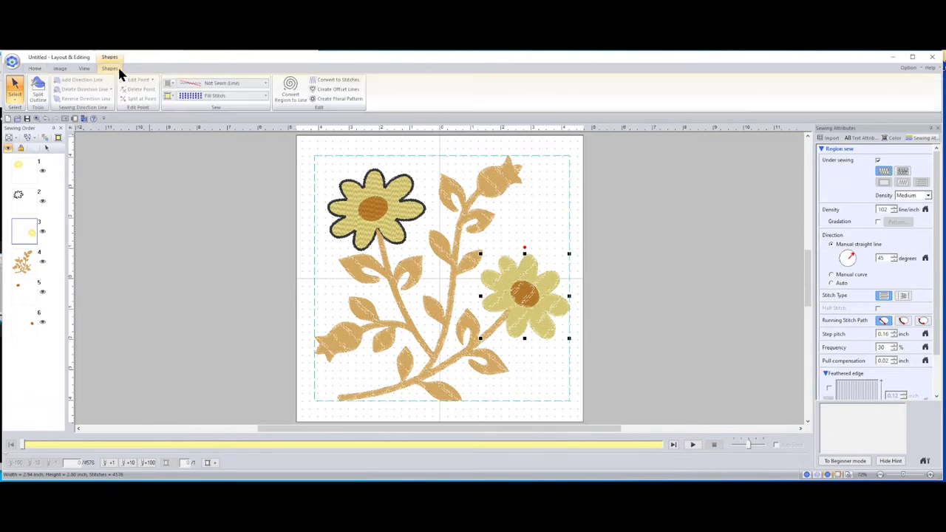
pyautogui.click(182, 83)
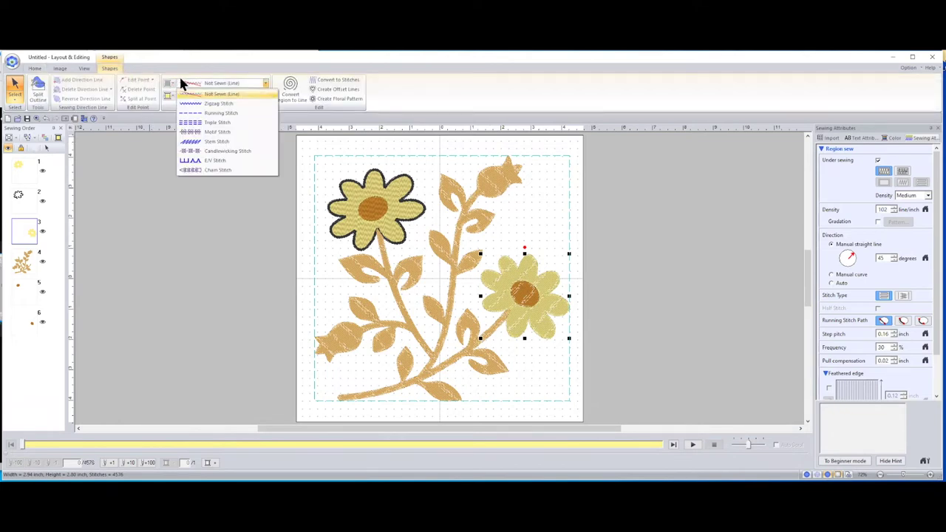
pyautogui.click(212, 103)
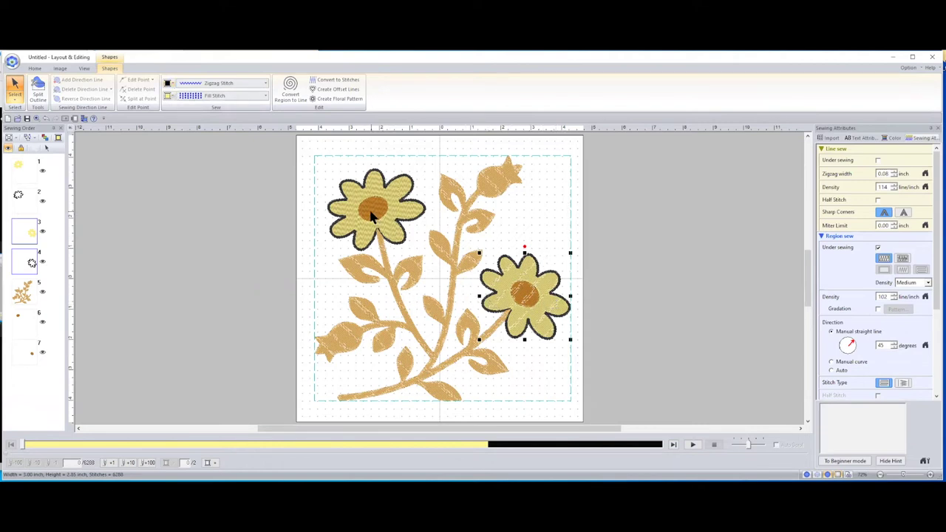
# - Add a Zigzag Stitch outline to the stems, leaves and buds shape
pyautogui.click(28, 294)
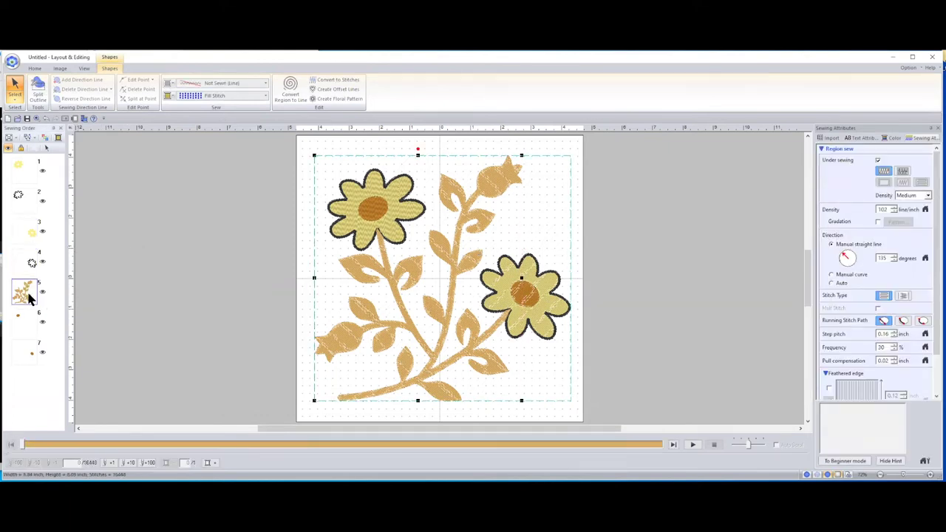
pyautogui.click(190, 83)
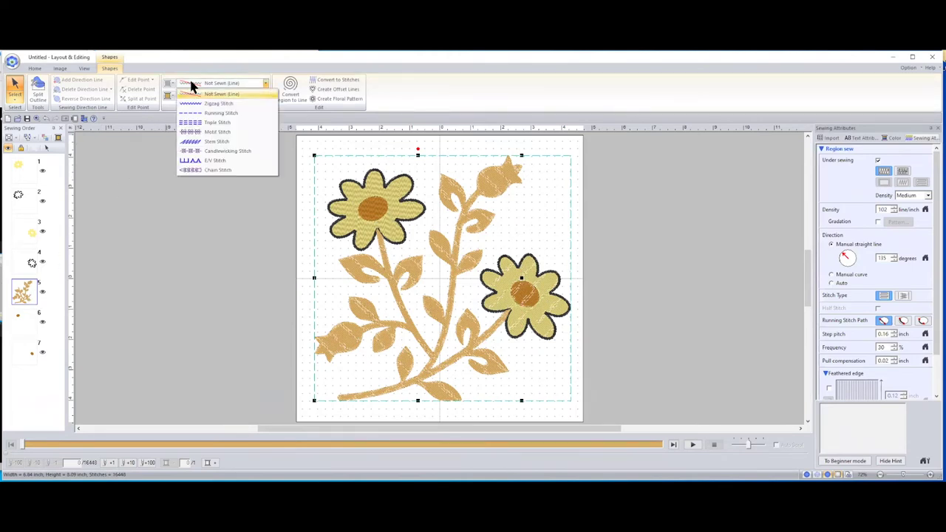
pyautogui.click(208, 102)
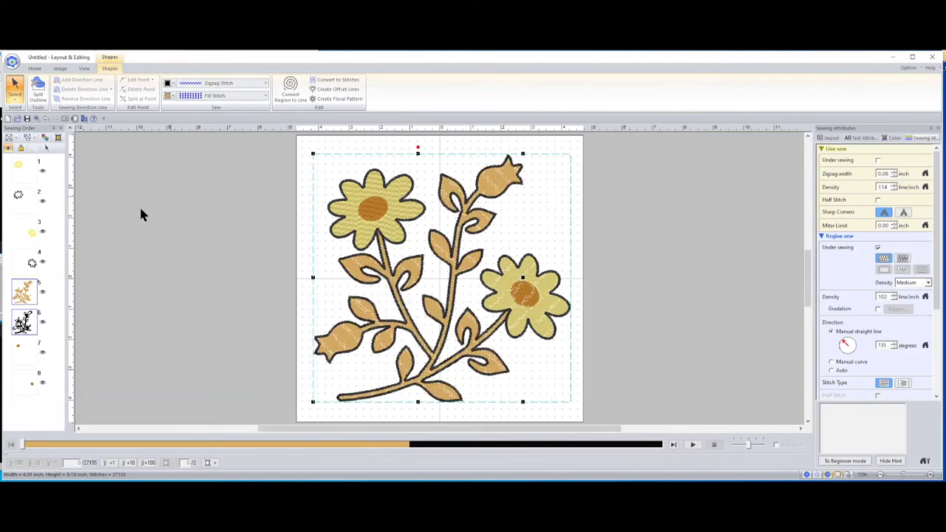
# - Add Zigzag Stitch outlines to the centers of both the upper and lower flowers
pyautogui.click(25, 354)
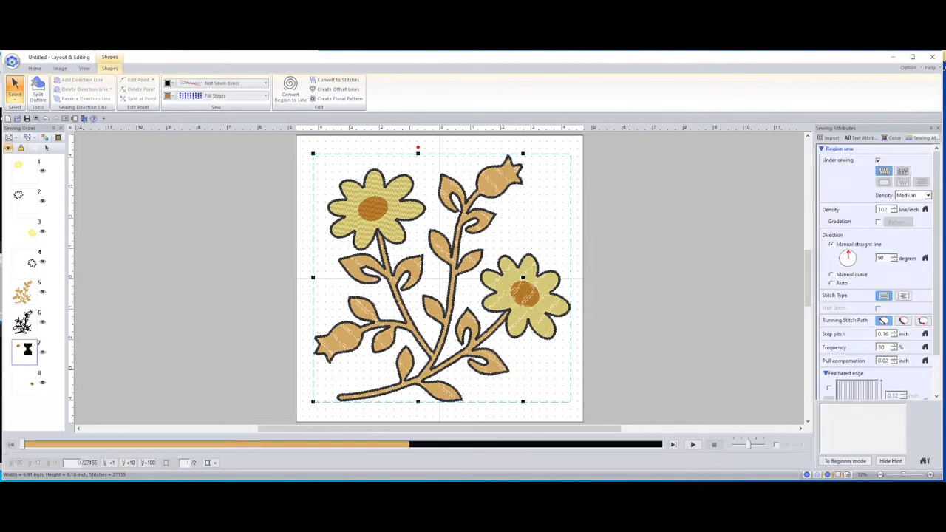
pyautogui.click(195, 84)
pyautogui.click(216, 104)
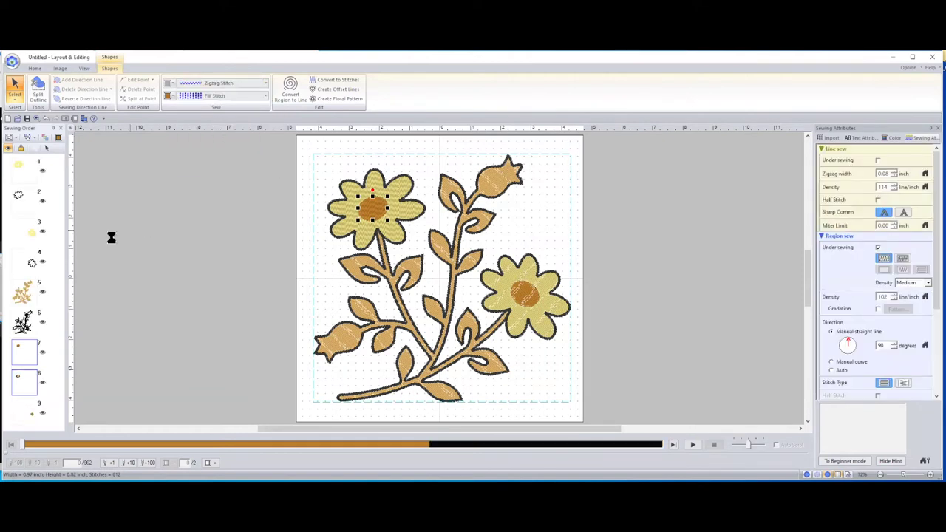
pyautogui.click(26, 415)
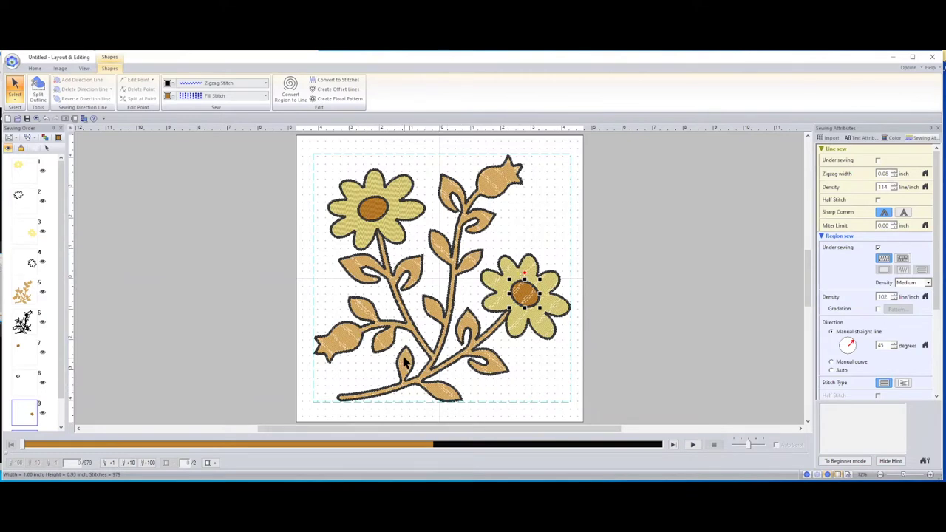
pyautogui.click(188, 191)
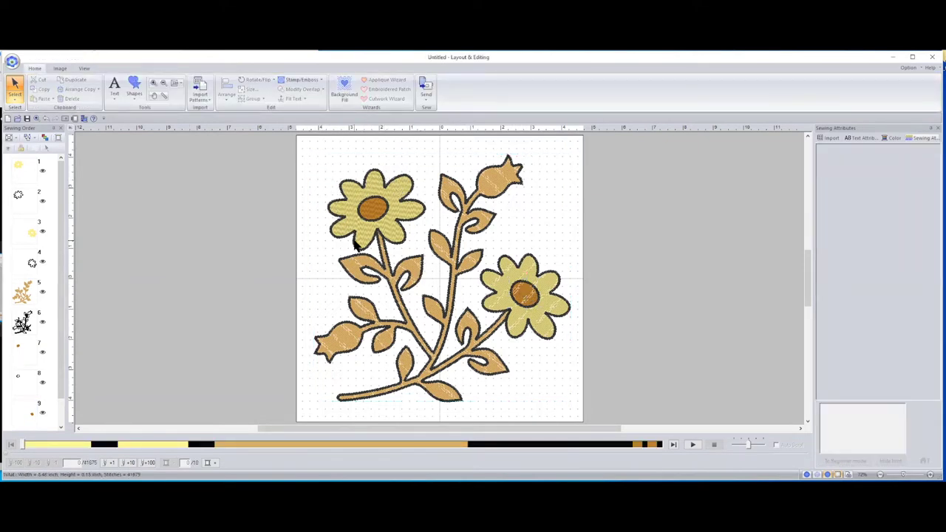
pyautogui.moveTo(299, 143); pyautogui.dragTo(575, 416)
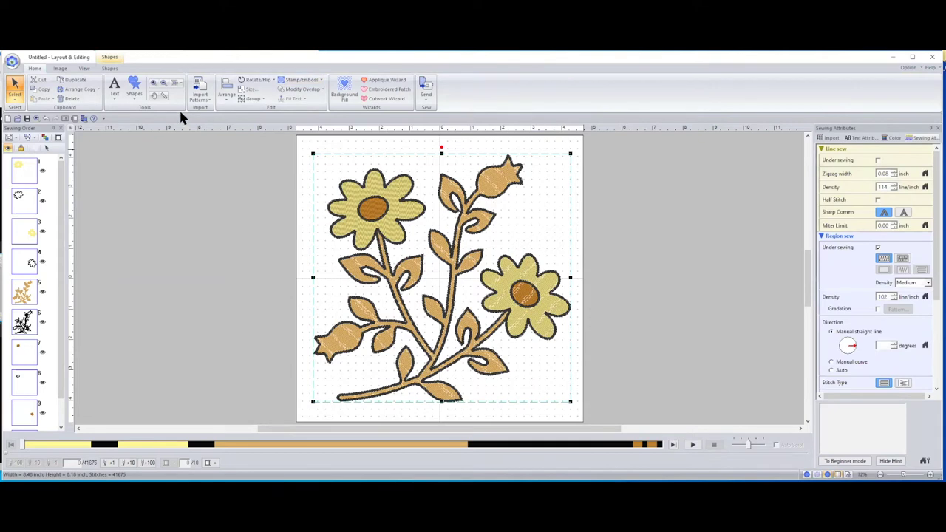
pyautogui.click(110, 68)
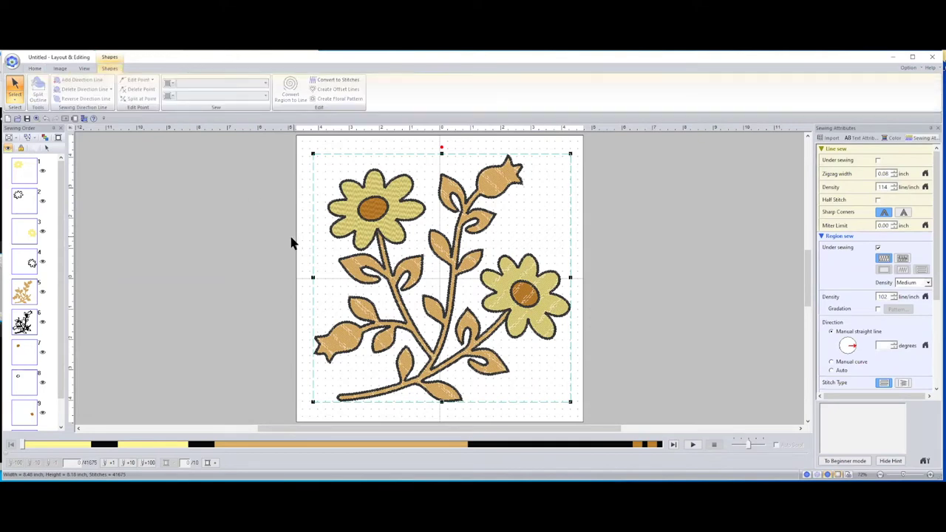
pyautogui.click(258, 260)
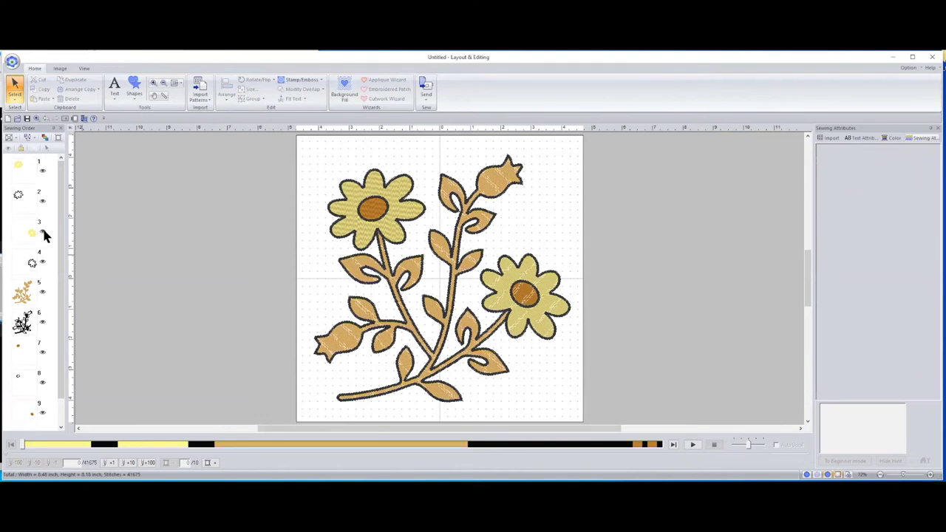
# - Set the upper flower's petals to Not Sewn for the region and Running Stitch for the outline
pyautogui.click(20, 175)
pyautogui.keyDown('shift'); pyautogui.click(17, 194); pyautogui.keyUp('shift')
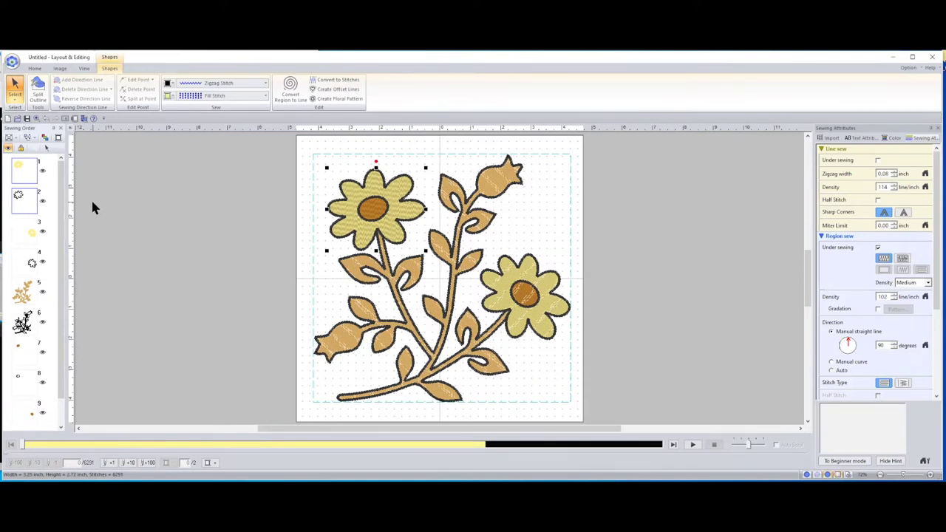
pyautogui.click(191, 96)
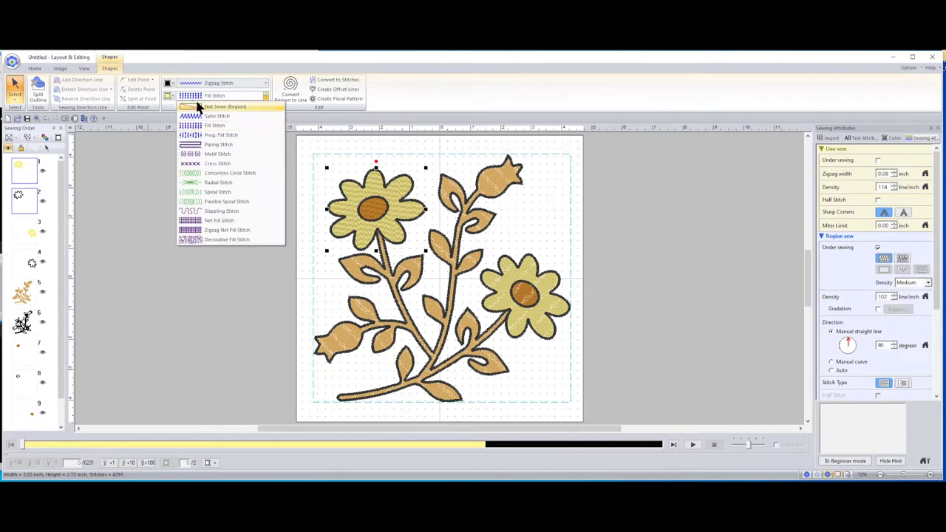
pyautogui.click(200, 107)
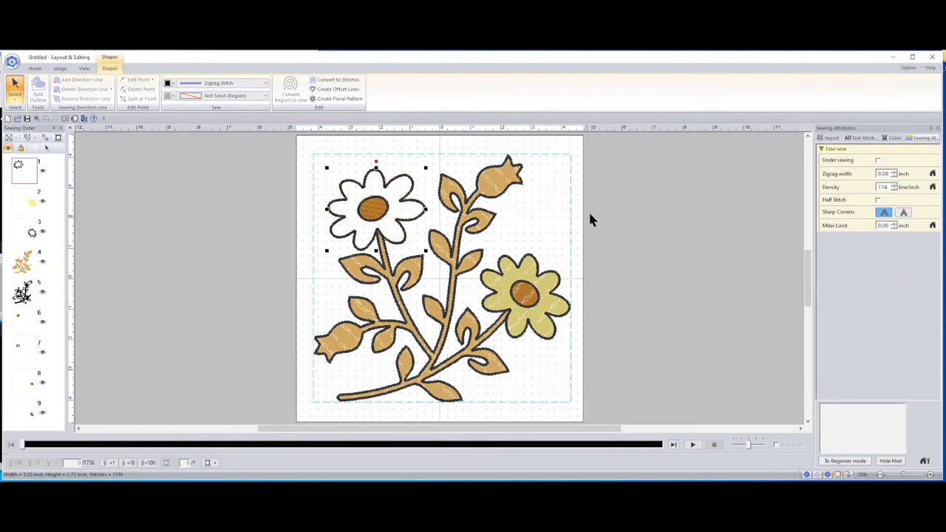
pyautogui.click(235, 83)
pyautogui.click(237, 112)
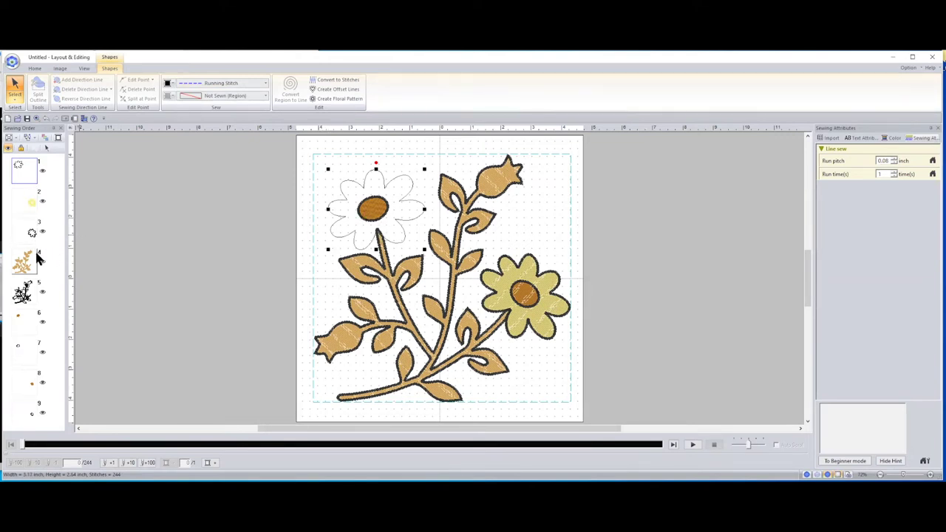
# - Remove the lower flower's petal fill with Not Sewn (Region) and change its outline to Running Stitch
pyautogui.click(27, 205)
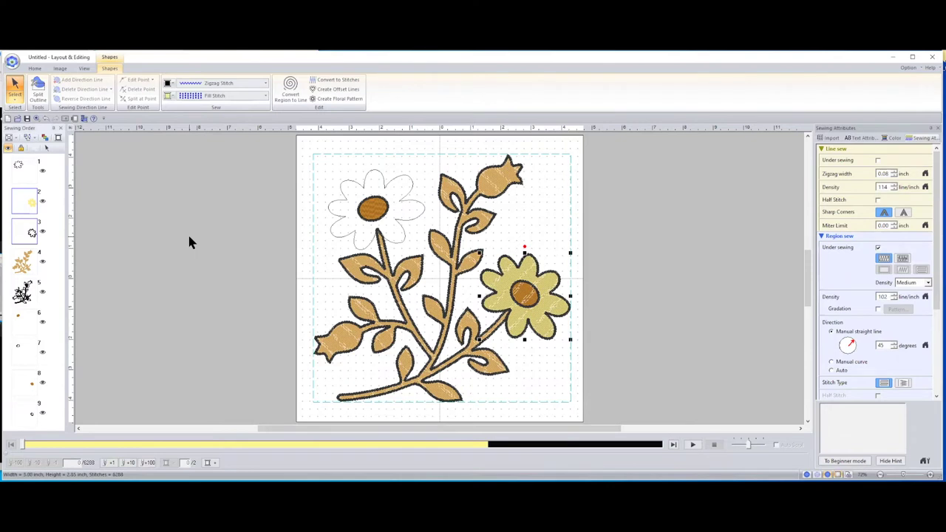
pyautogui.click(201, 96)
pyautogui.click(204, 107)
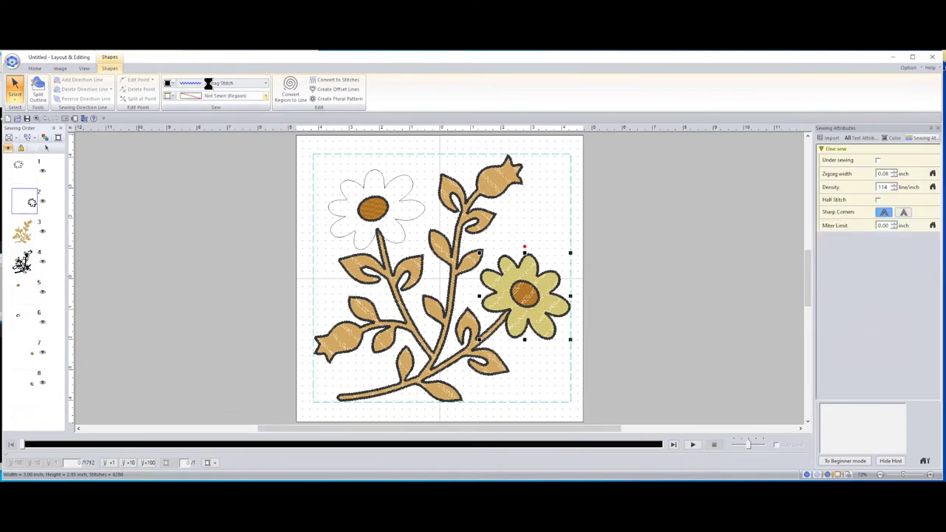
pyautogui.click(210, 83)
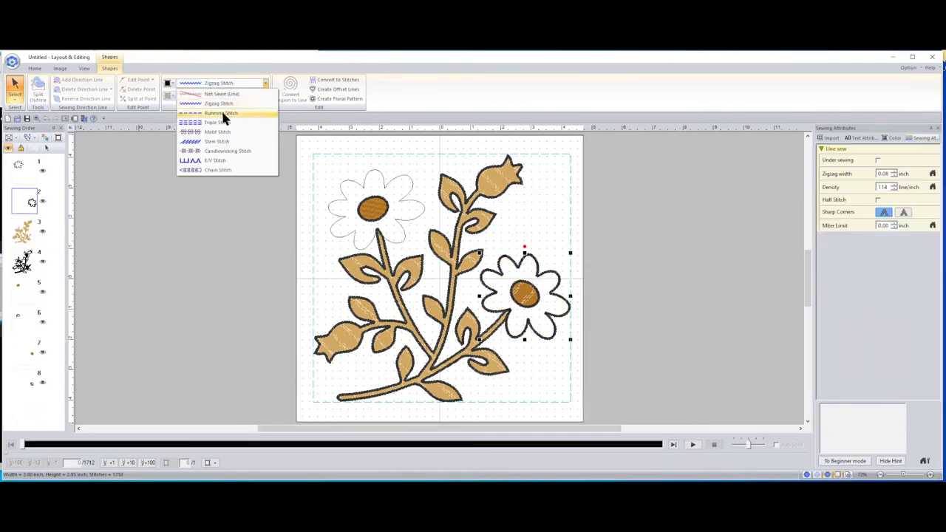
pyautogui.click(223, 113)
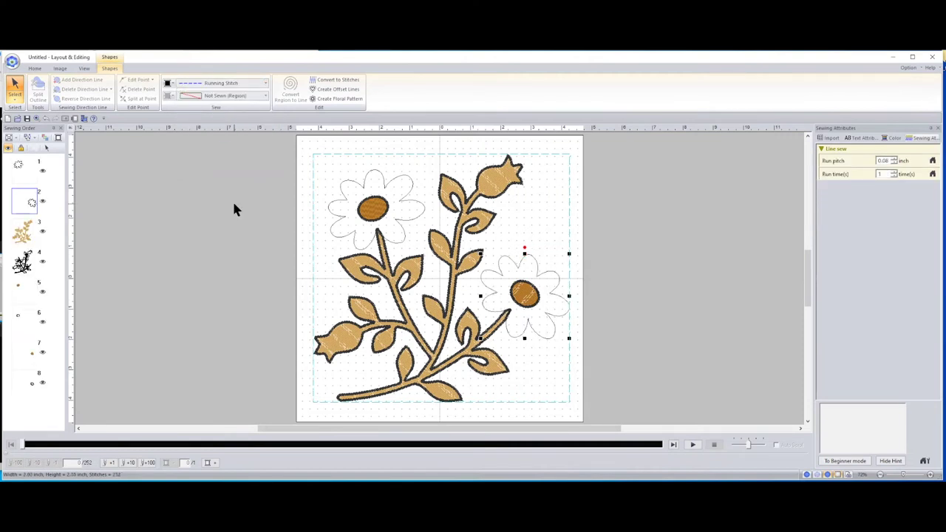
# - Set the stems, leaves and buds shape to Not Sewn (Region) with a Running Stitch outline
pyautogui.click(25, 244)
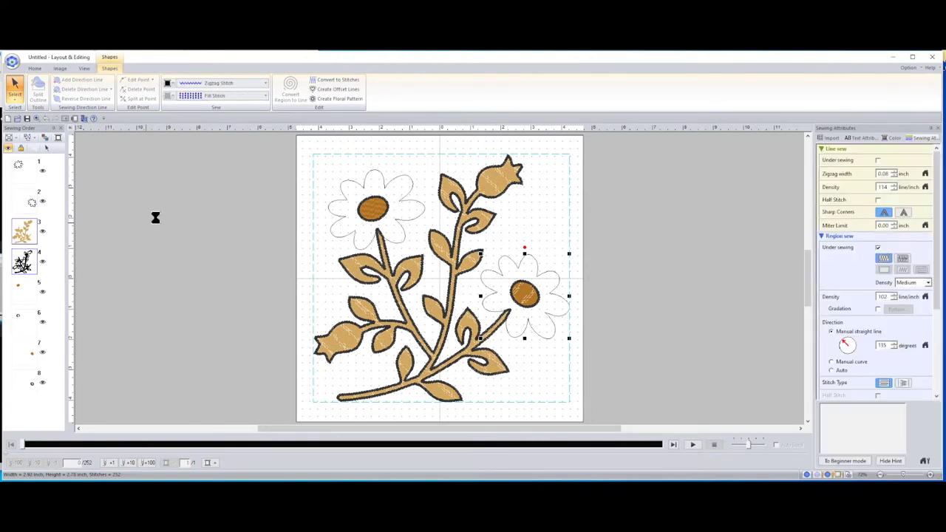
pyautogui.click(218, 85)
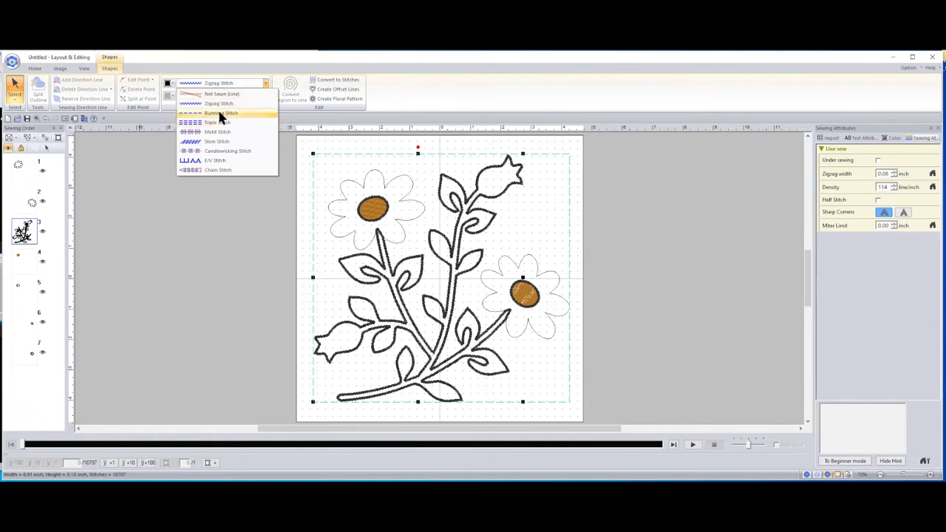
pyautogui.click(219, 114)
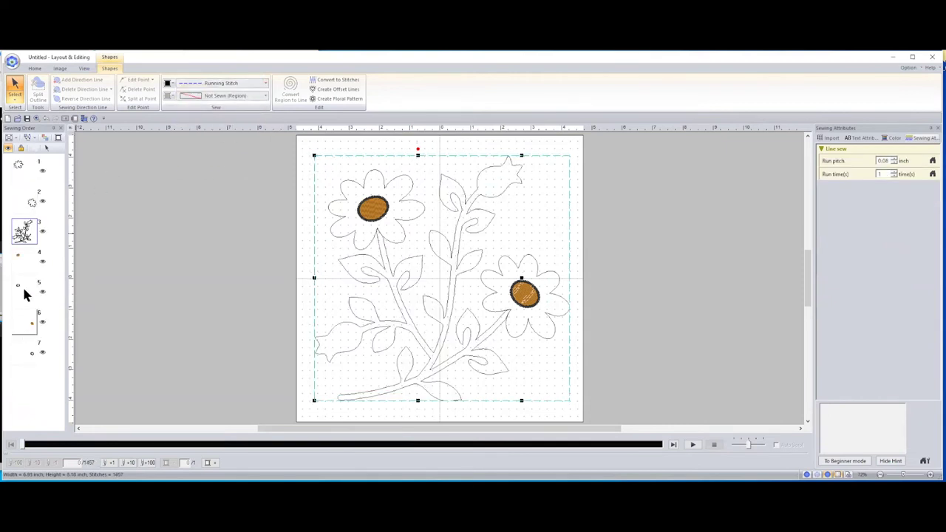
# - Turn off the region sewing of the upper flower's center and make its outline a Running Stitch
pyautogui.click(22, 264)
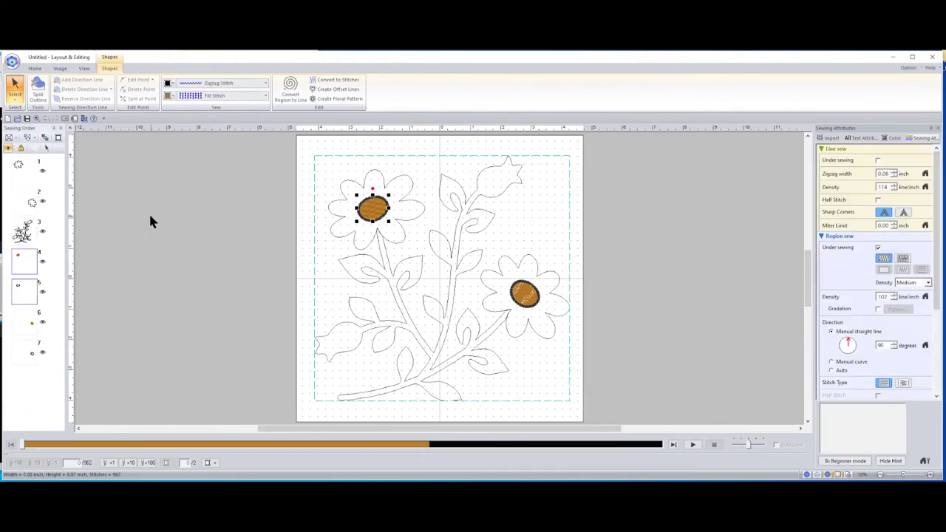
pyautogui.click(213, 86)
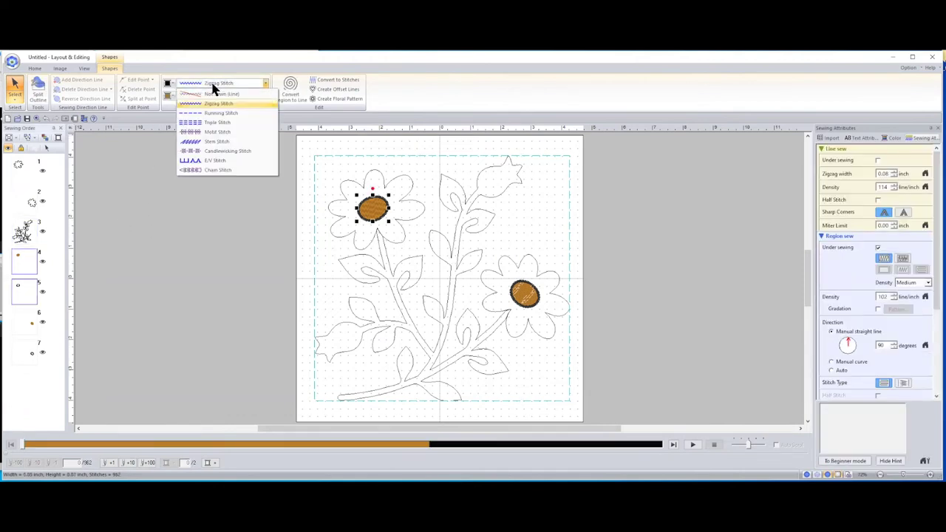
pyautogui.click(216, 87)
pyautogui.click(216, 95)
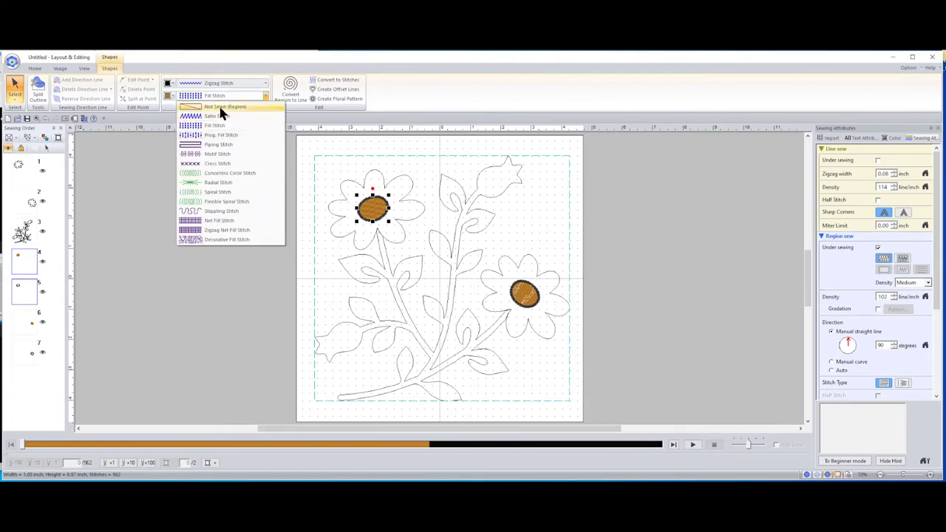
pyautogui.click(218, 105)
pyautogui.click(210, 84)
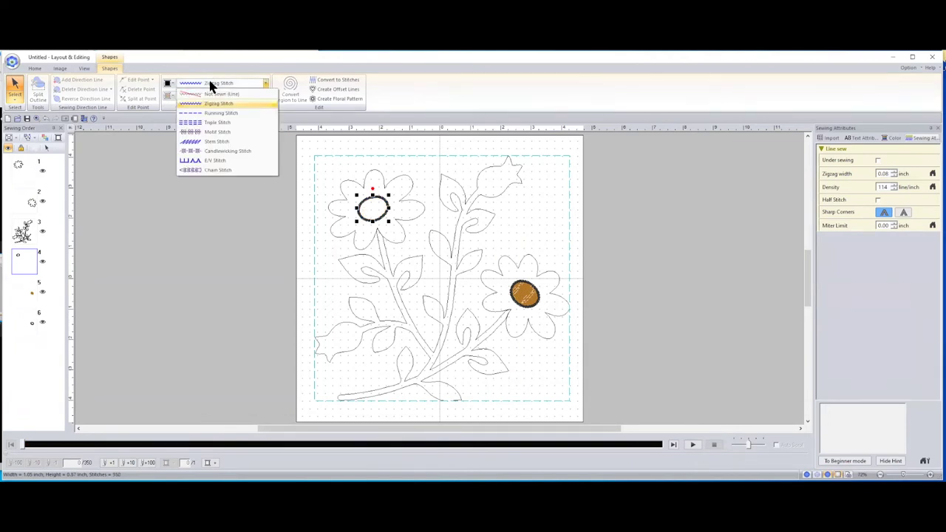
pyautogui.click(216, 111)
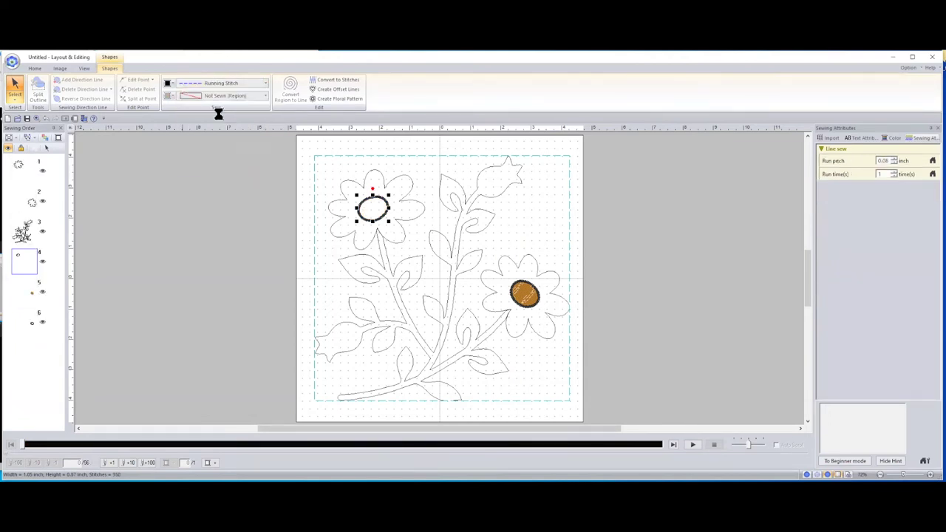
# - Set the lower flower's center to Not Sewn (Region) and its outline to Running Stitch
pyautogui.click(27, 300)
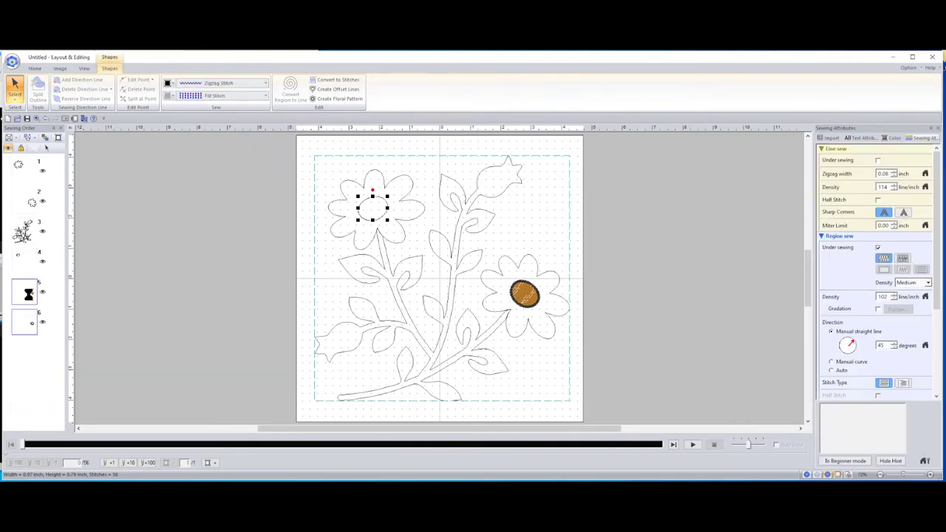
pyautogui.click(209, 96)
pyautogui.click(213, 106)
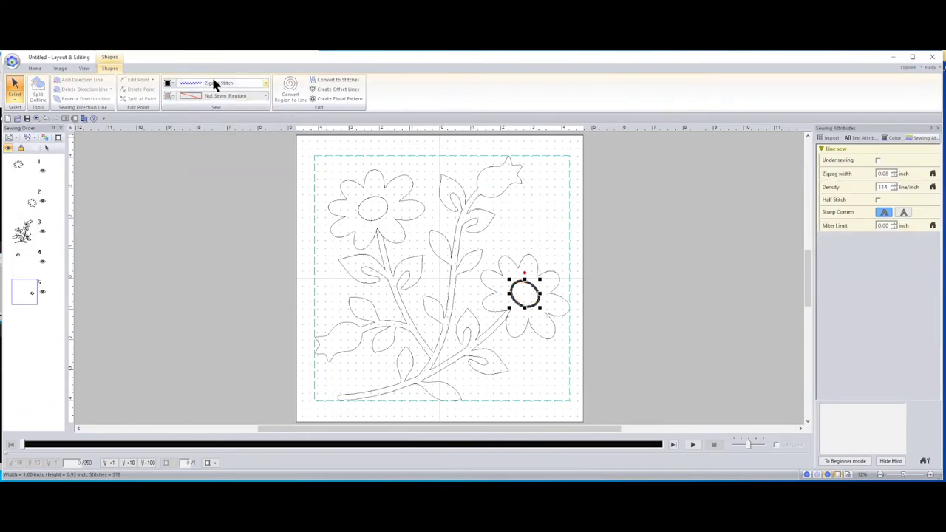
pyautogui.click(212, 83)
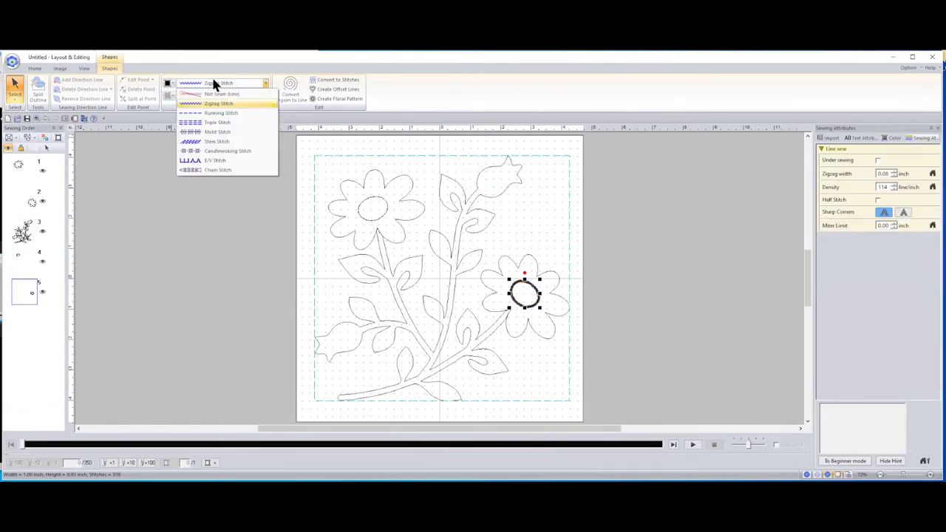
pyautogui.click(219, 113)
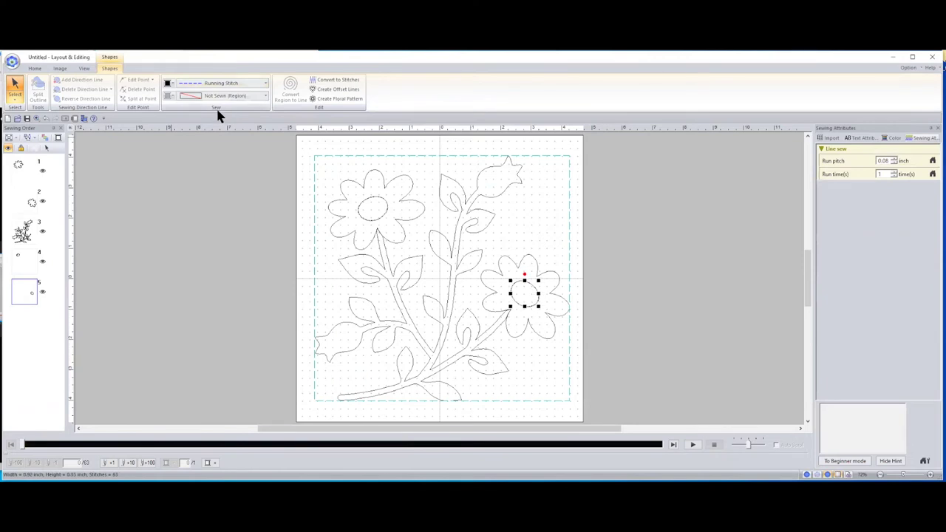
# - Select all the outline shapes of the floral design and ungroup them
pyautogui.click(209, 262)
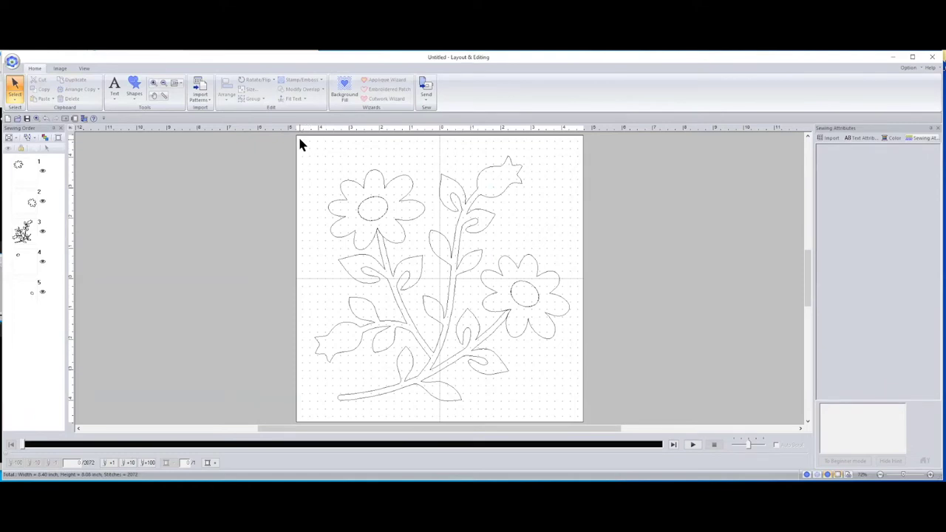
pyautogui.moveTo(300, 144); pyautogui.dragTo(588, 427)
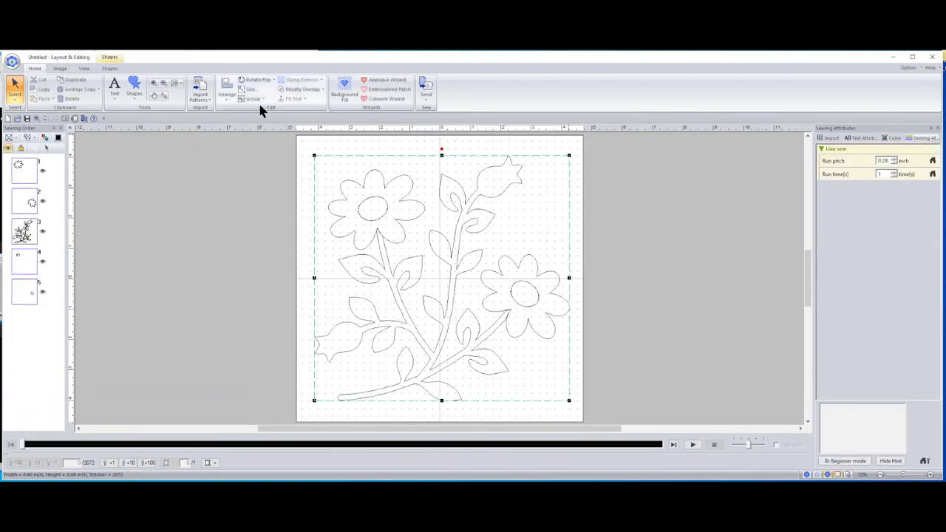
pyautogui.click(251, 99)
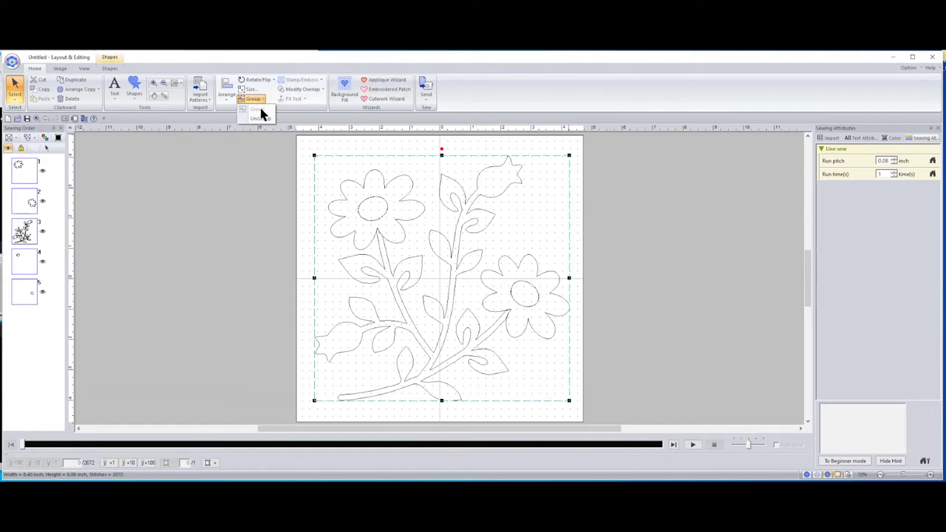
pyautogui.click(260, 118)
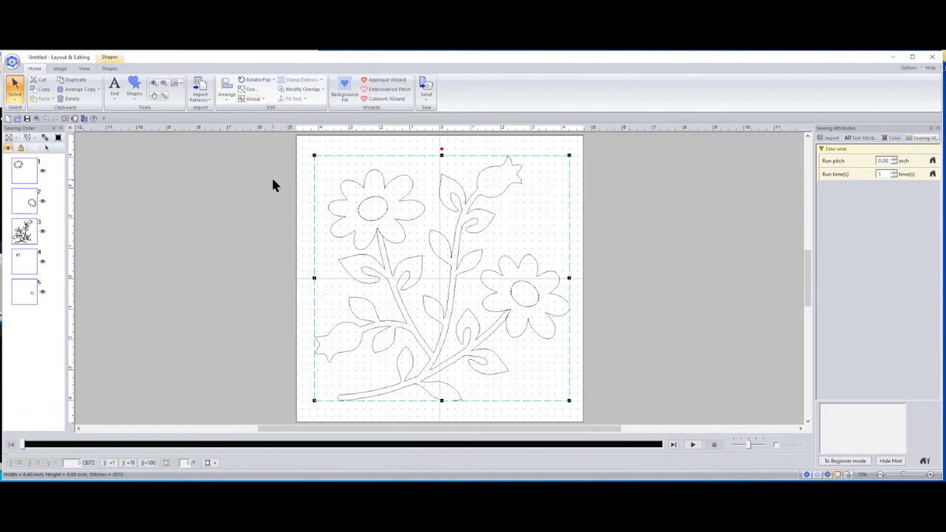
# - Resize the whole floral outline to 4.5 inches wide, maintaining its aspect ratio
pyautogui.click(250, 89)
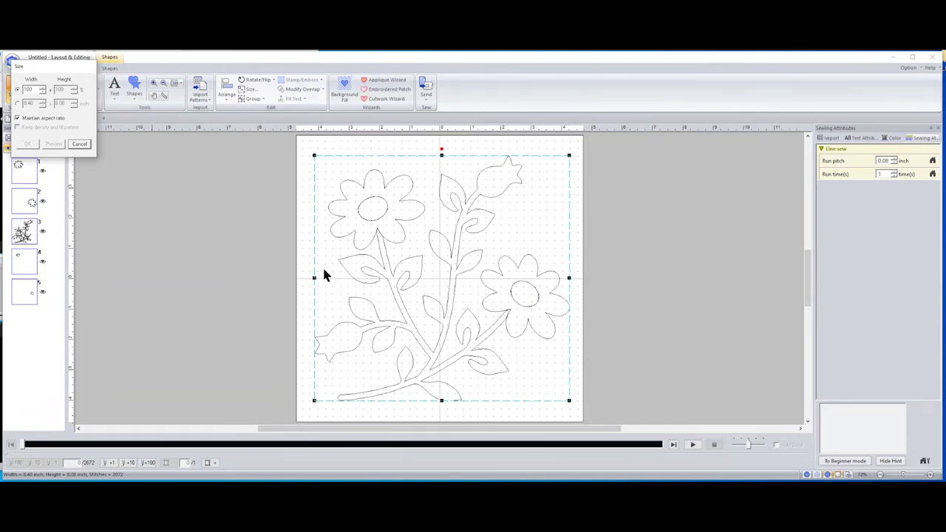
pyautogui.click(17, 103)
pyautogui.doubleClick(32, 103)
pyautogui.write('4.5')
pyautogui.press('Tab')
pyautogui.click(19, 118)
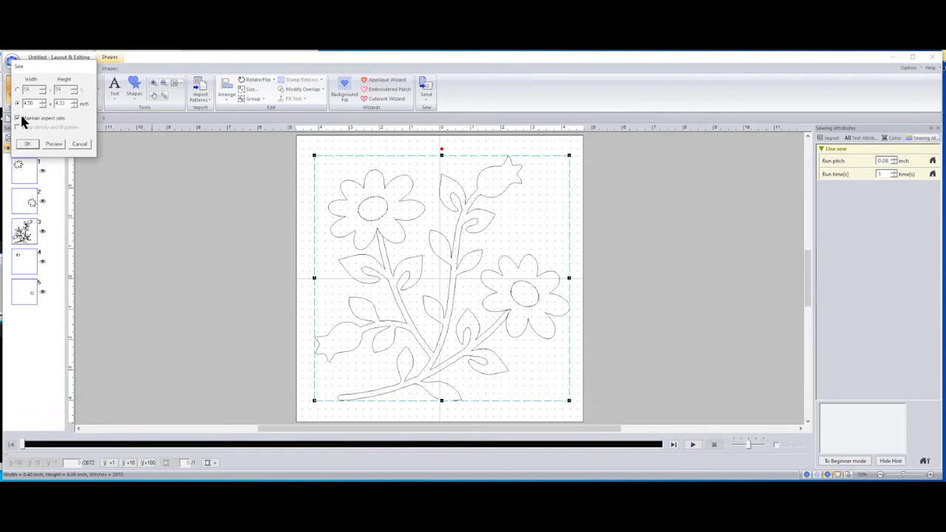
pyautogui.click(51, 144)
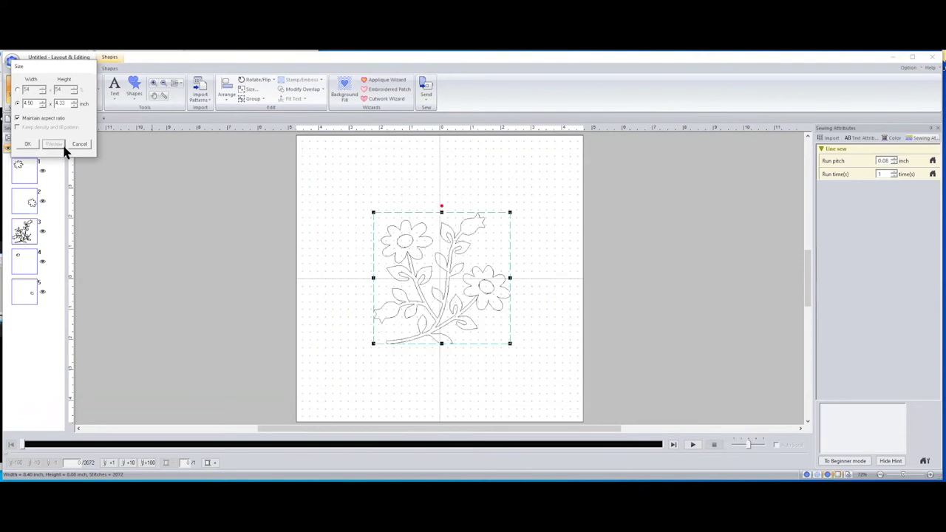
pyautogui.click(28, 144)
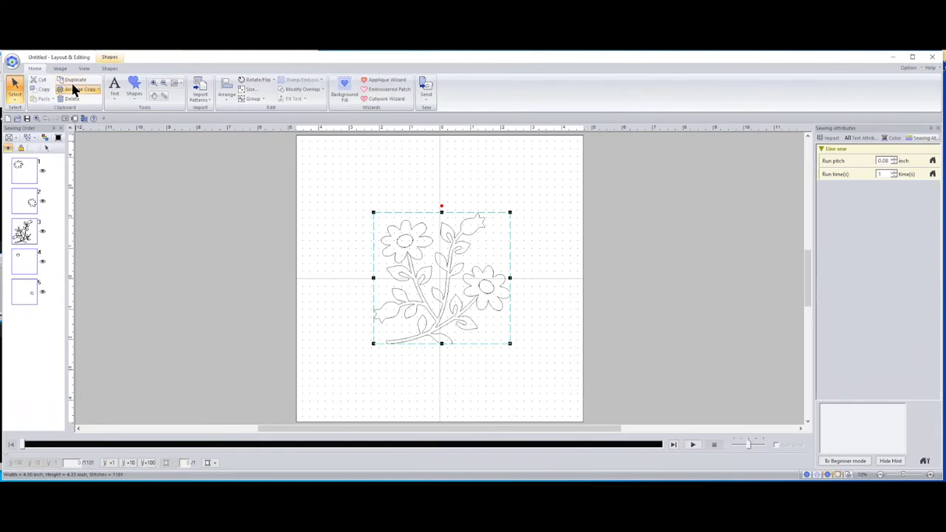
# - Create a Four-Way Mirror Copy of the floral outline, with the mirror axes meeting near the design's upper-left corner
pyautogui.click(74, 90)
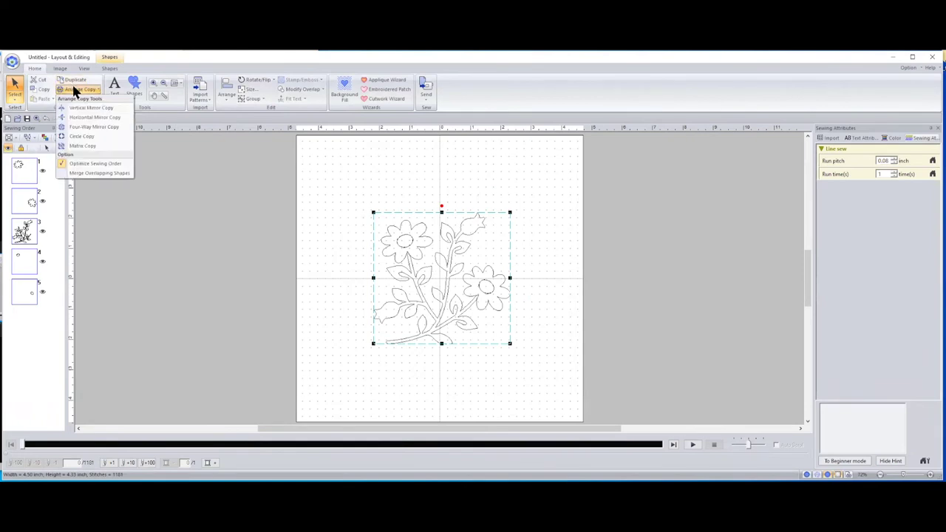
pyautogui.click(95, 133)
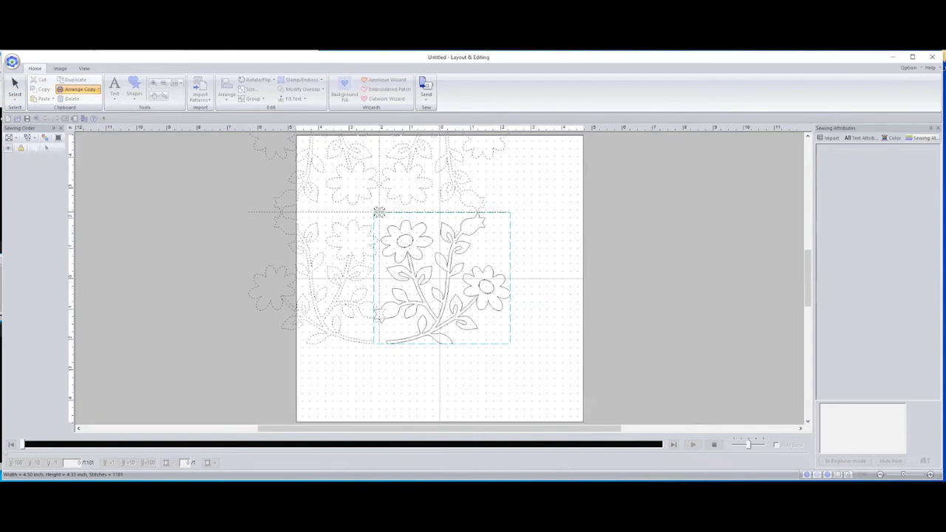
pyautogui.click(379, 212)
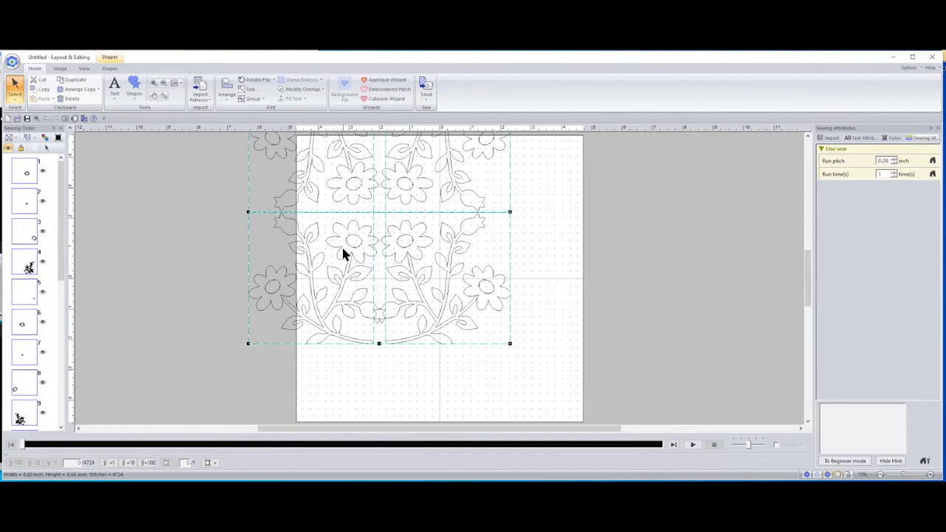
# - Move the whole four-way mirrored pattern onto the design page and center it there
pyautogui.moveTo(365, 272); pyautogui.dragTo(416, 332)
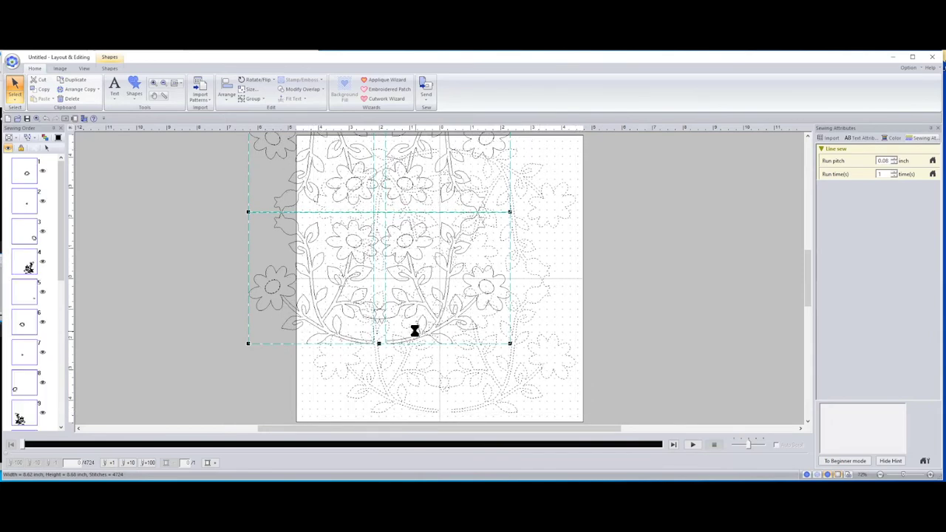
pyautogui.click(708, 225)
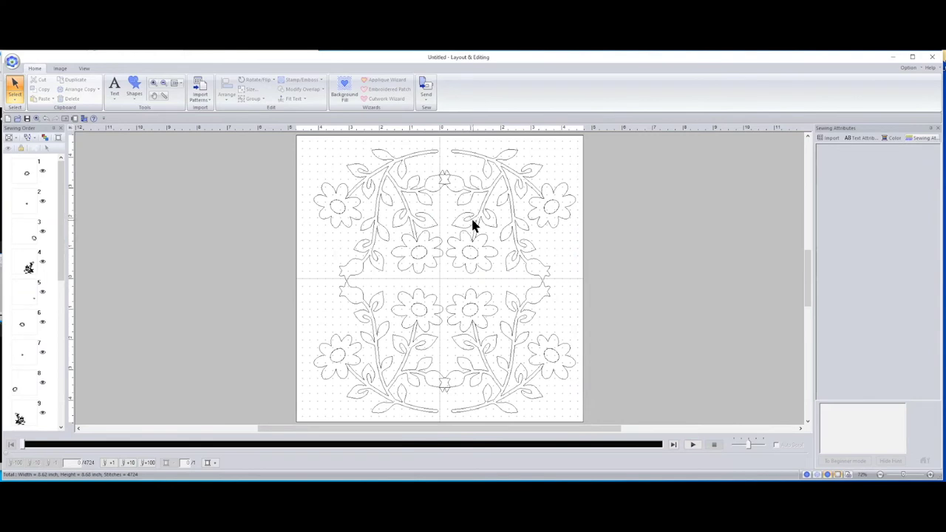
pyautogui.moveTo(300, 143); pyautogui.dragTo(582, 423)
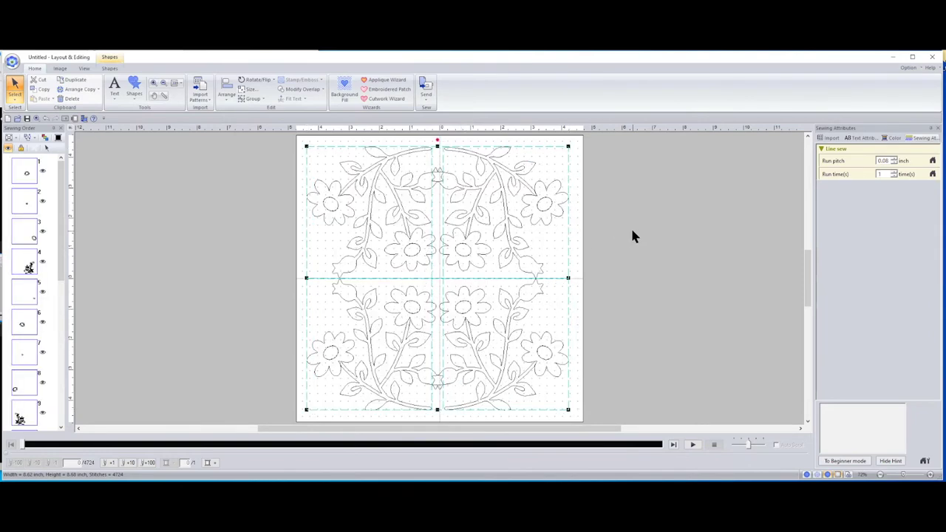
pyautogui.click(532, 218)
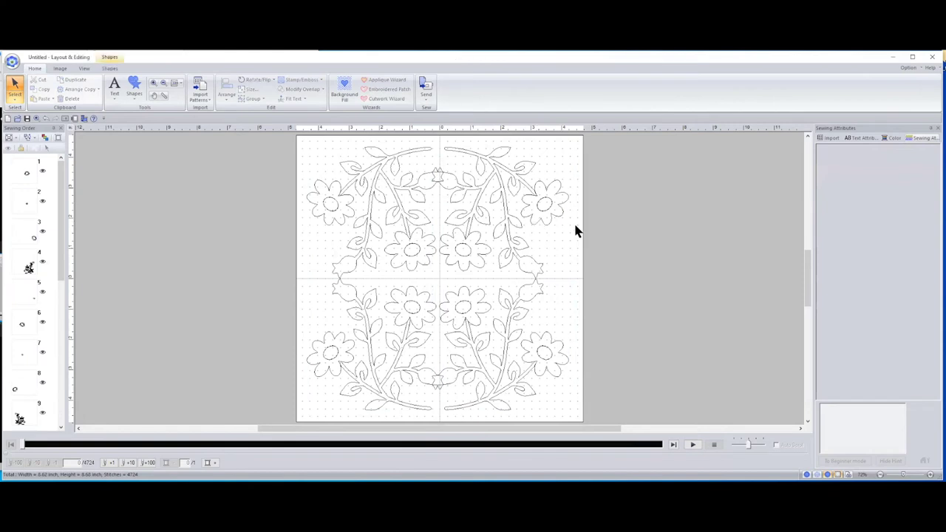
# - Select all the shapes of the four-way mirrored pattern and ungroup them
pyautogui.click(647, 228)
pyautogui.click(481, 231)
pyautogui.click(490, 228)
pyautogui.click(488, 229)
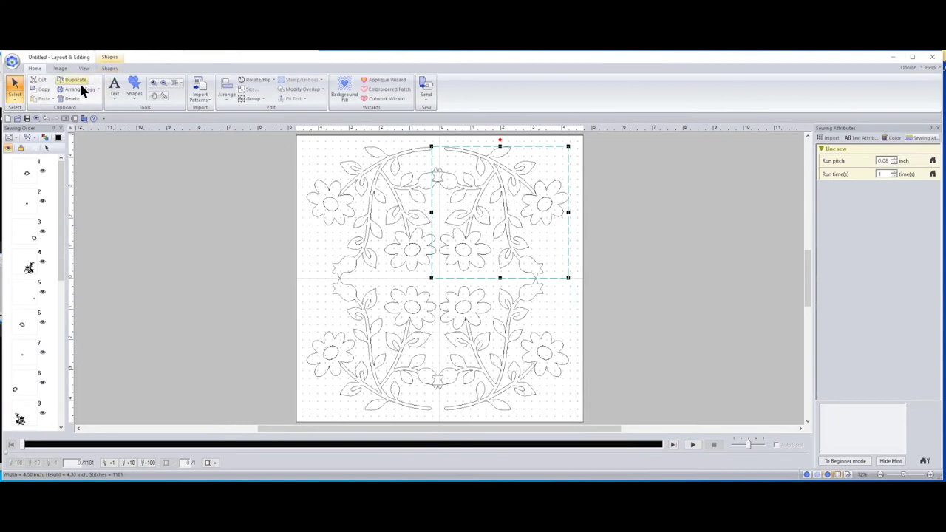
pyautogui.click(299, 150)
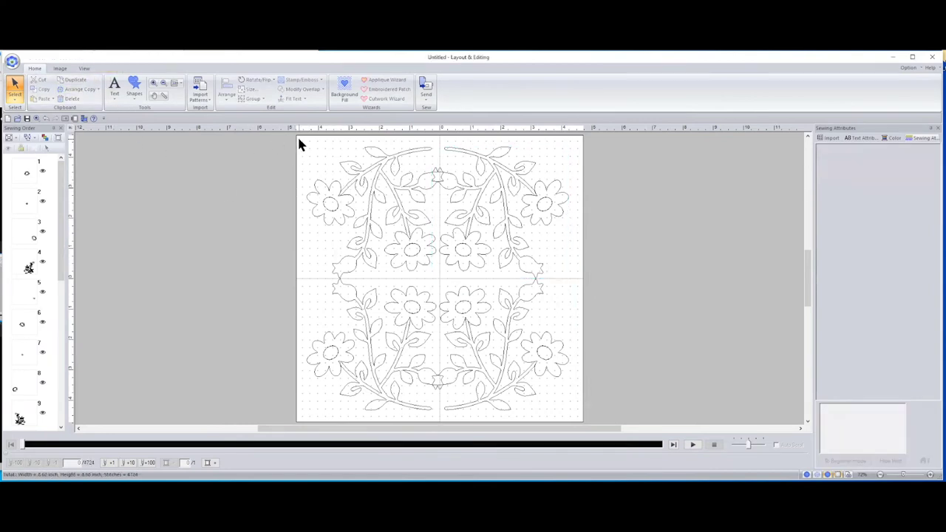
pyautogui.hotkey('ctrl', 'a')
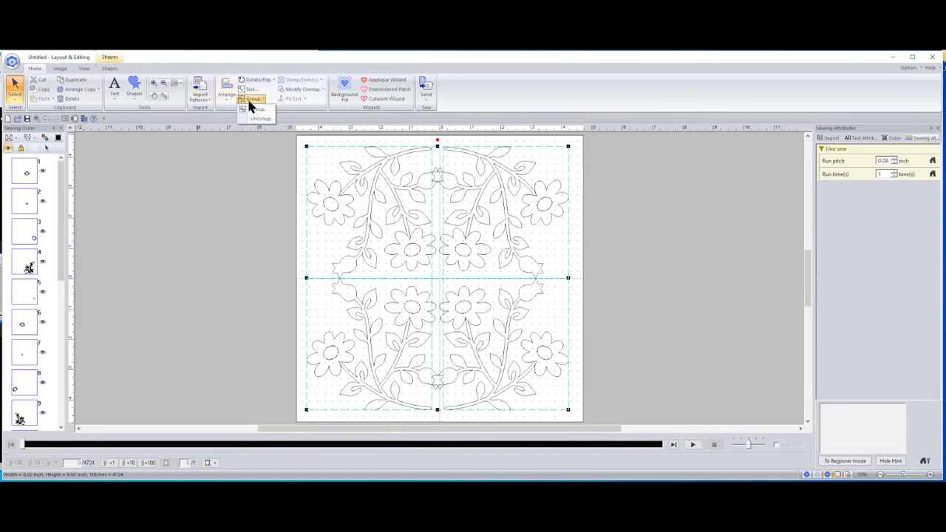
pyautogui.click(257, 109)
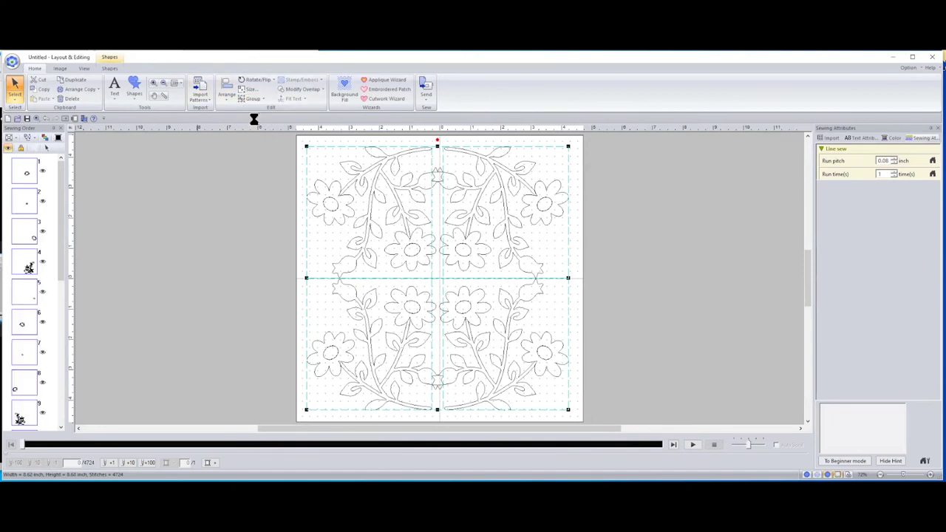
# - Try moving the upper-right stem-and-leaves shape separately from its flowers, then undo that move
pyautogui.click(670, 224)
pyautogui.click(516, 221)
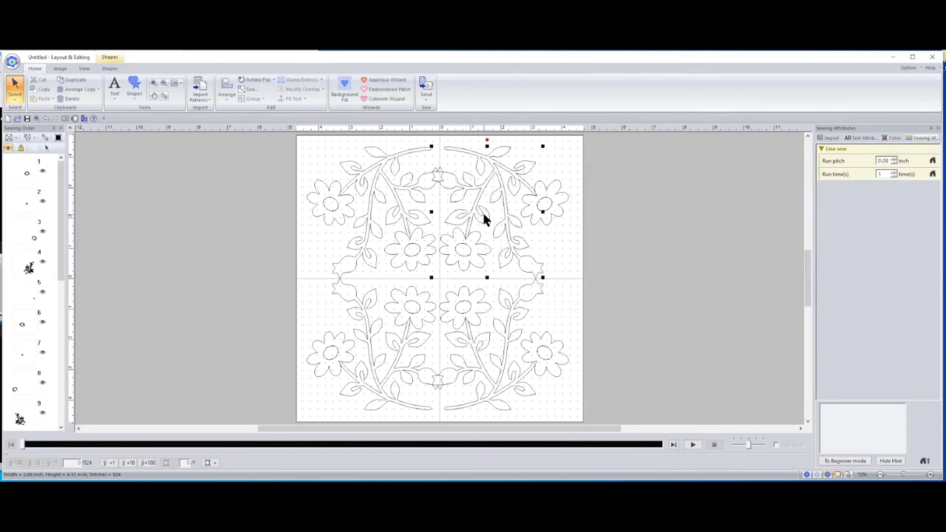
pyautogui.click(482, 215)
pyautogui.moveTo(482, 215); pyautogui.dragTo(498, 212)
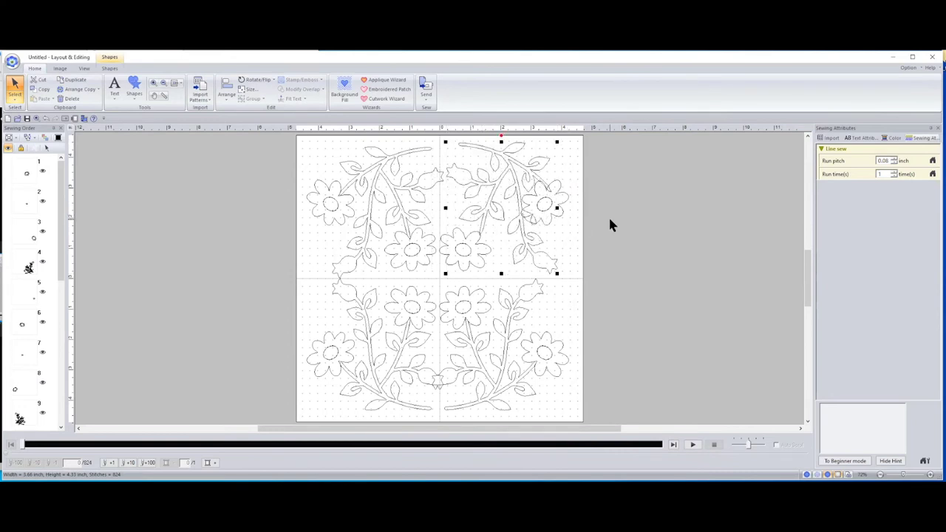
pyautogui.click(619, 228)
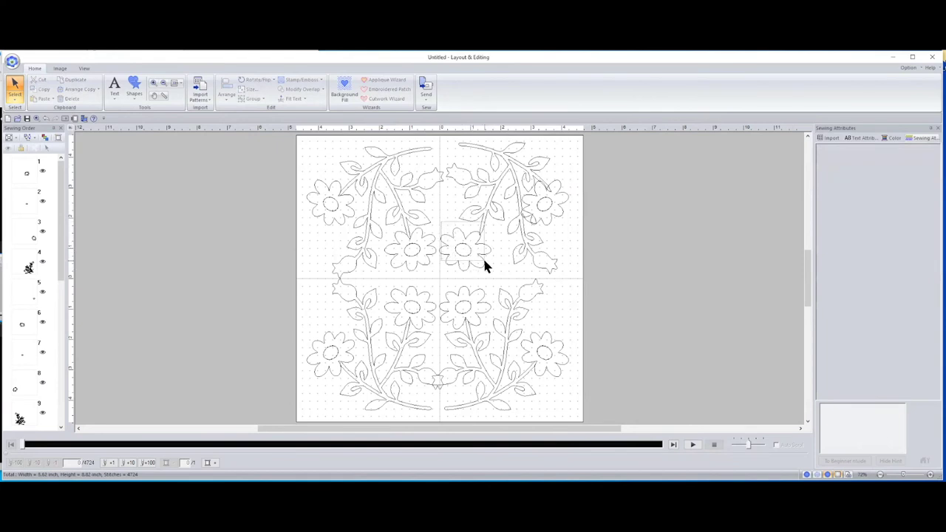
pyautogui.click(460, 255)
pyautogui.click(608, 232)
pyautogui.click(58, 137)
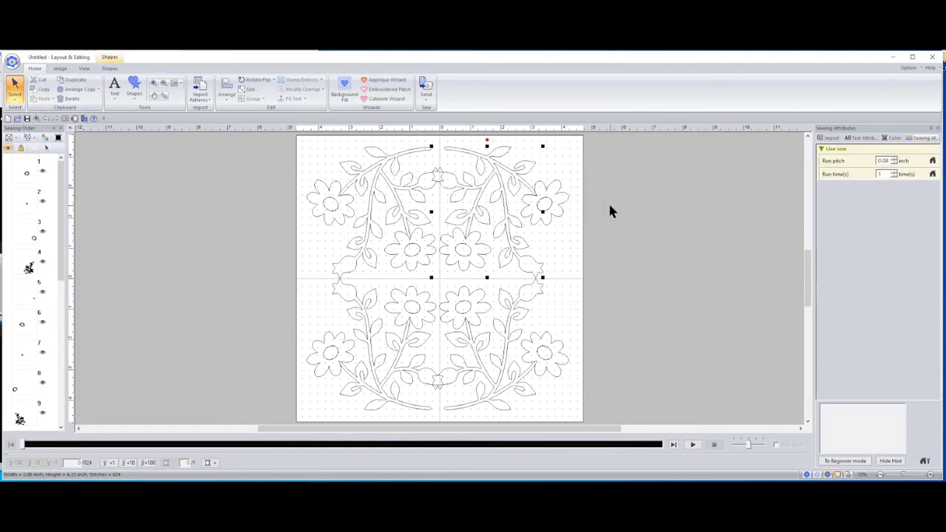
# - Undo the ungrouping, the repositioning and the Four-Way Mirror Copy to get back to the single floral outline
pyautogui.click(573, 256)
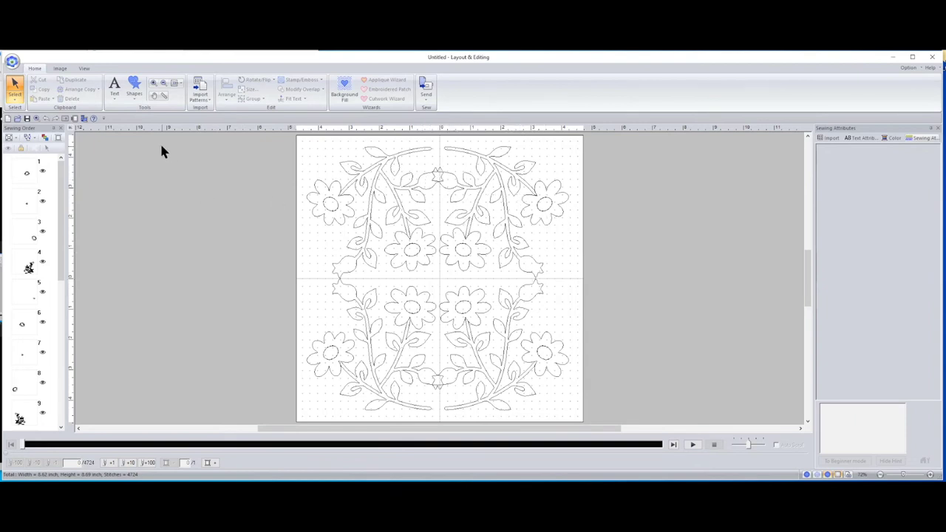
pyautogui.click(44, 118)
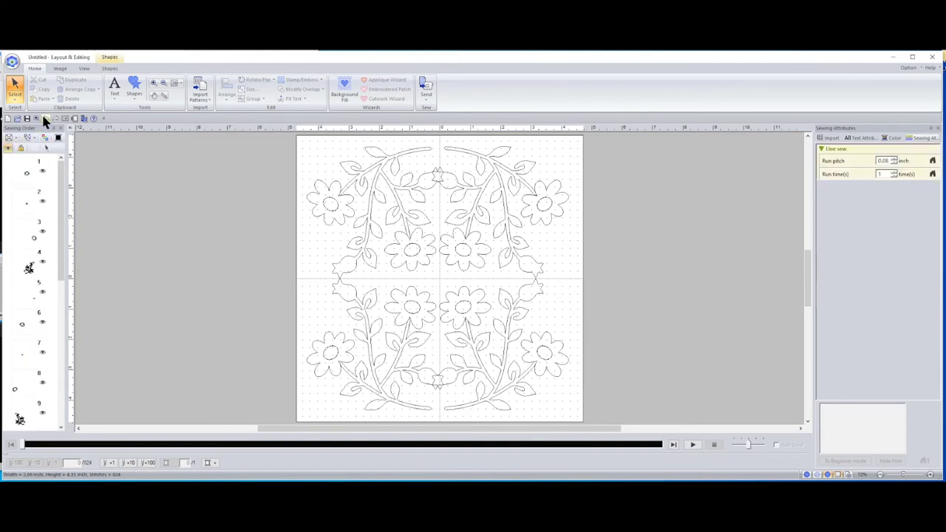
pyautogui.click(44, 120)
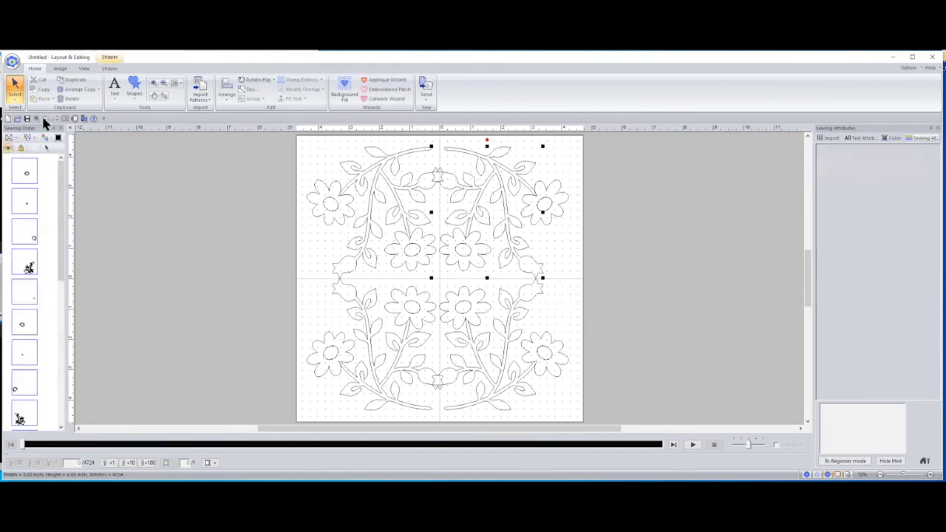
pyautogui.click(45, 120)
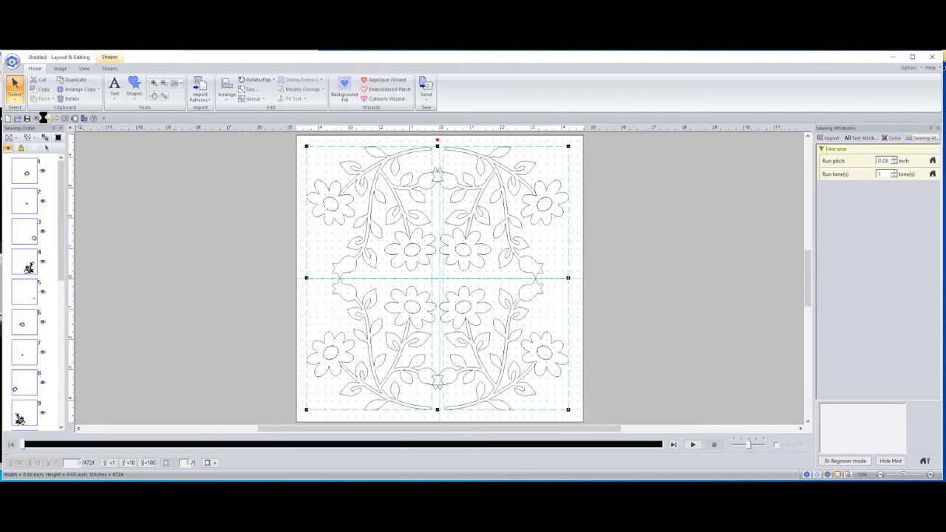
pyautogui.click(45, 120)
pyautogui.click(44, 120)
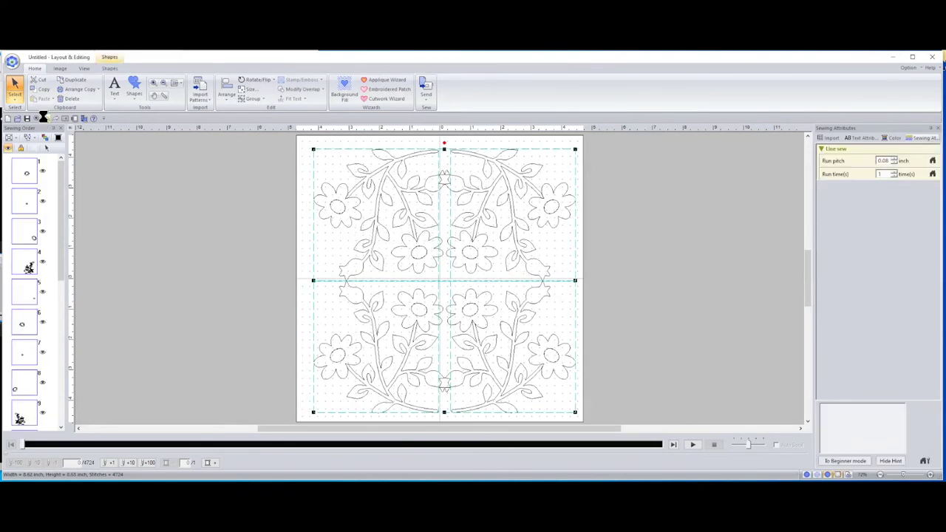
pyautogui.click(45, 120)
pyautogui.click(44, 120)
pyautogui.click(44, 120)
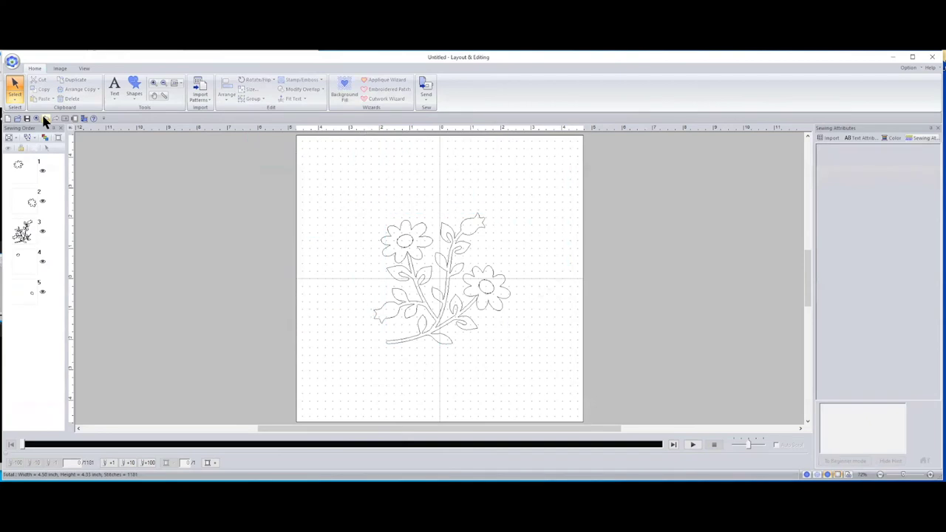
# - Select the single floral outline and move it into the upper-right quadrant of the page, against the center lines
pyautogui.moveTo(332, 267); pyautogui.dragTo(541, 367)
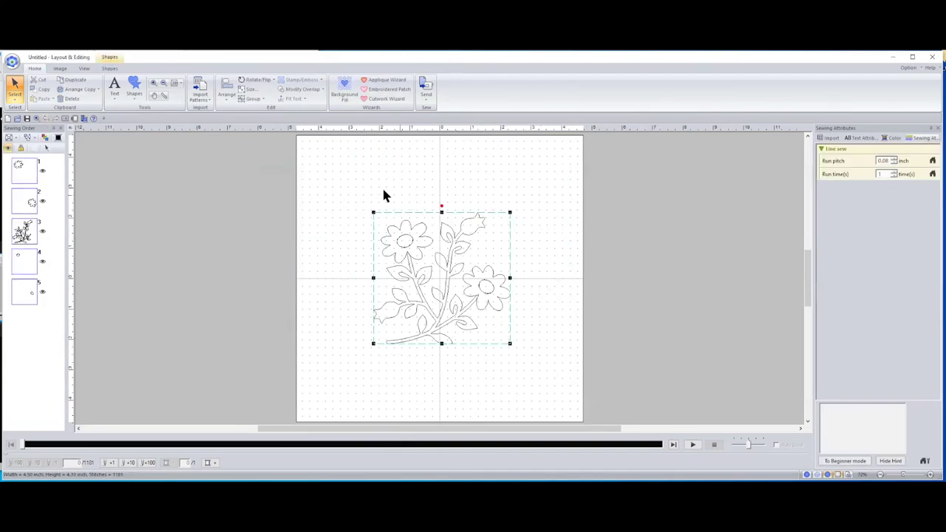
pyautogui.click(243, 99)
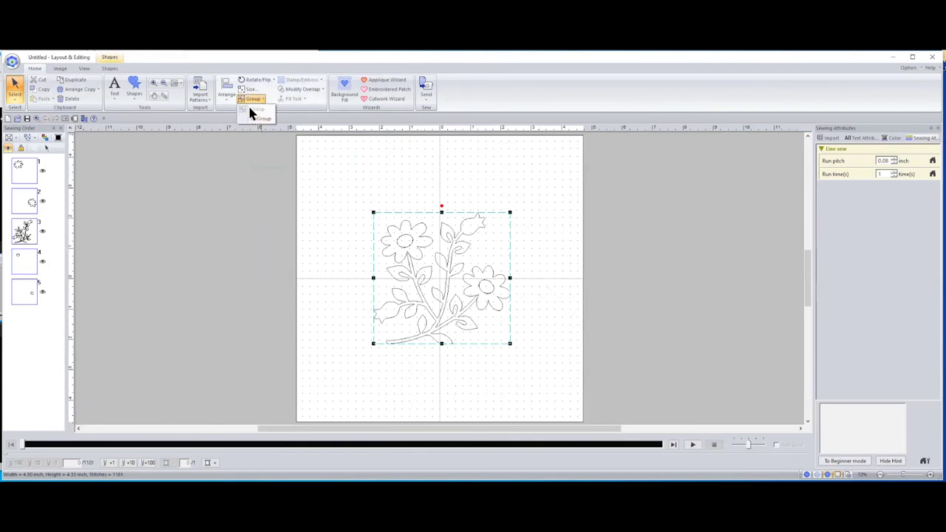
pyautogui.click(695, 213)
pyautogui.moveTo(445, 269); pyautogui.dragTo(514, 205)
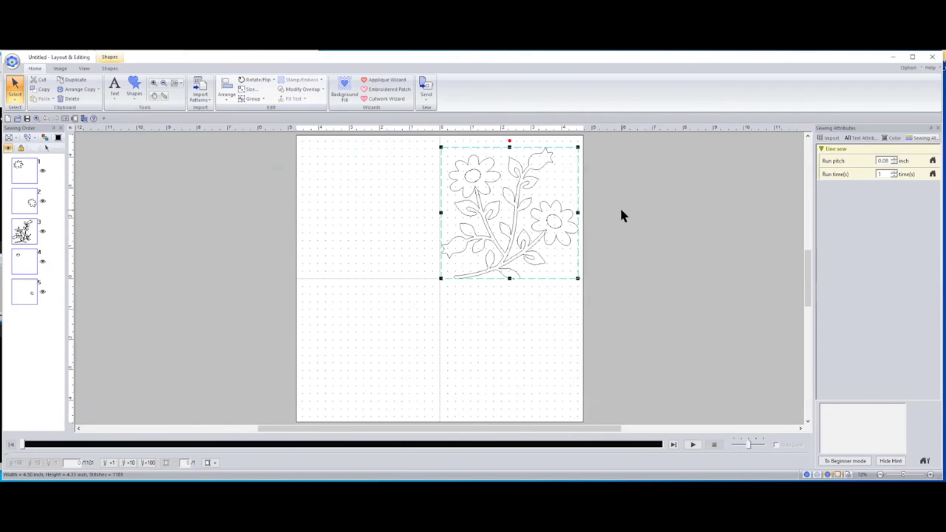
# - Duplicate the floral outline into the upper-left quadrant and flip the copy horizontally so it mirrors the original
pyautogui.click(70, 82)
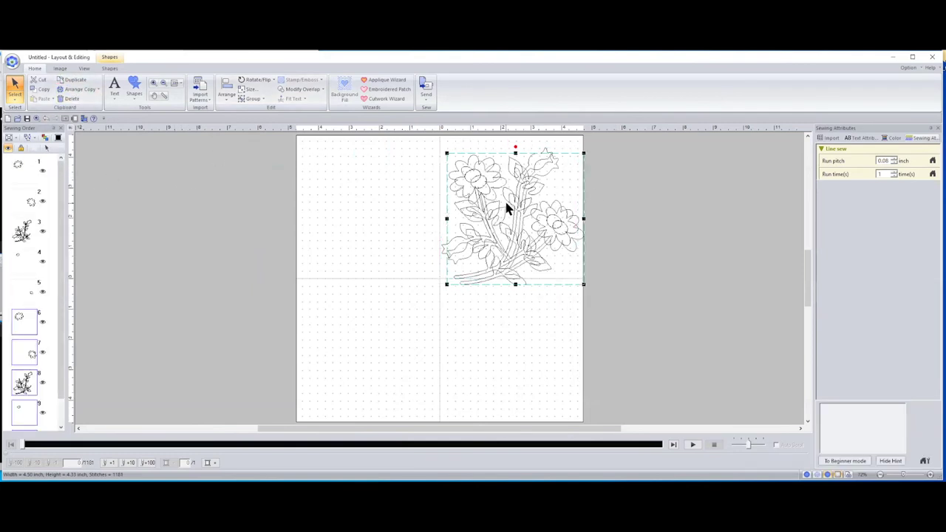
pyautogui.moveTo(506, 209); pyautogui.dragTo(351, 223)
pyautogui.click(252, 81)
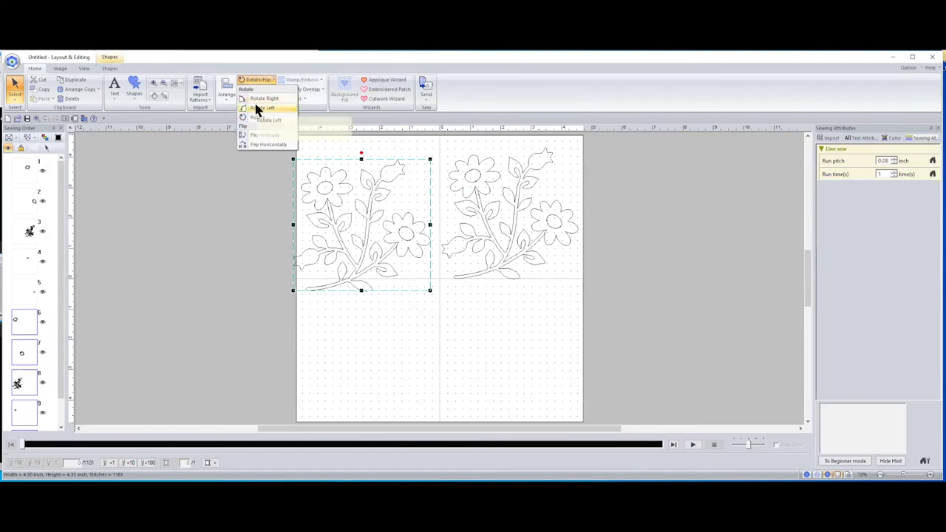
pyautogui.click(269, 146)
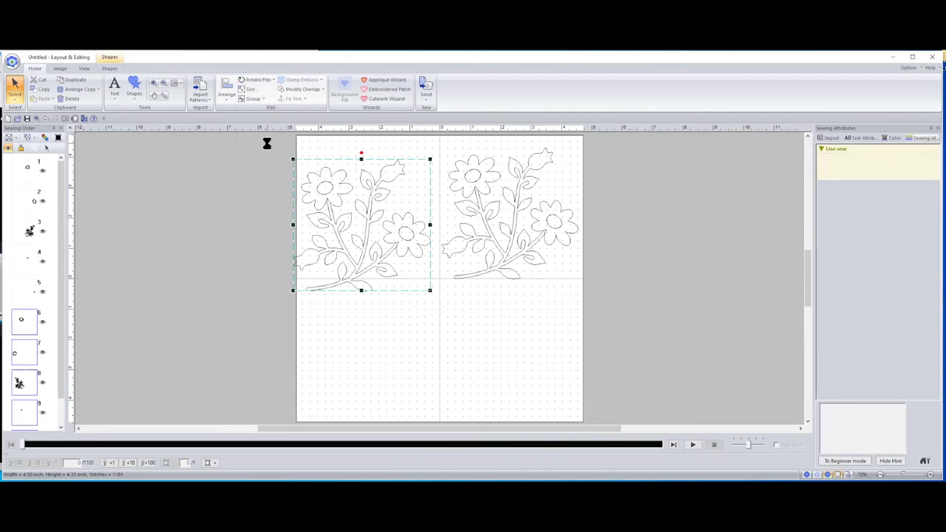
pyautogui.moveTo(370, 237); pyautogui.dragTo(387, 220)
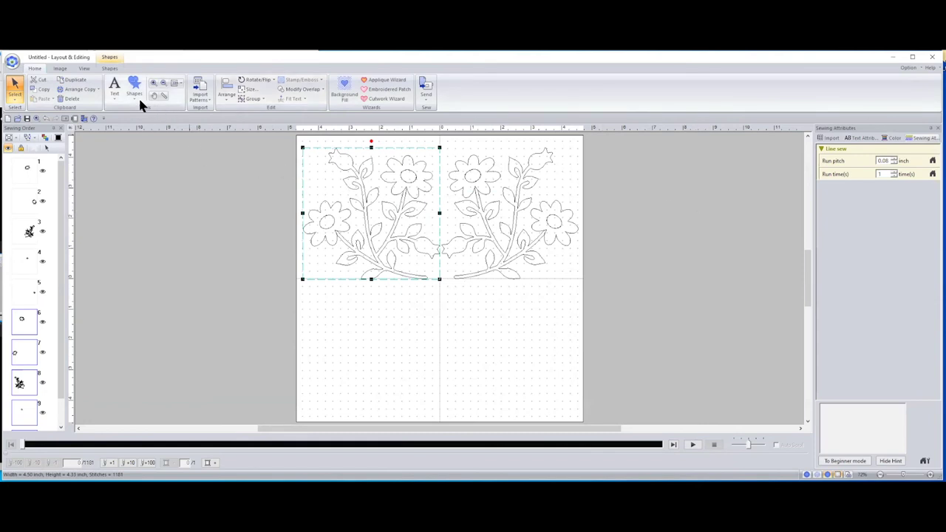
# - Duplicate the upper-left floral outline into the lower-left quadrant and rotate the copy left by 90 degrees
pyautogui.click(77, 80)
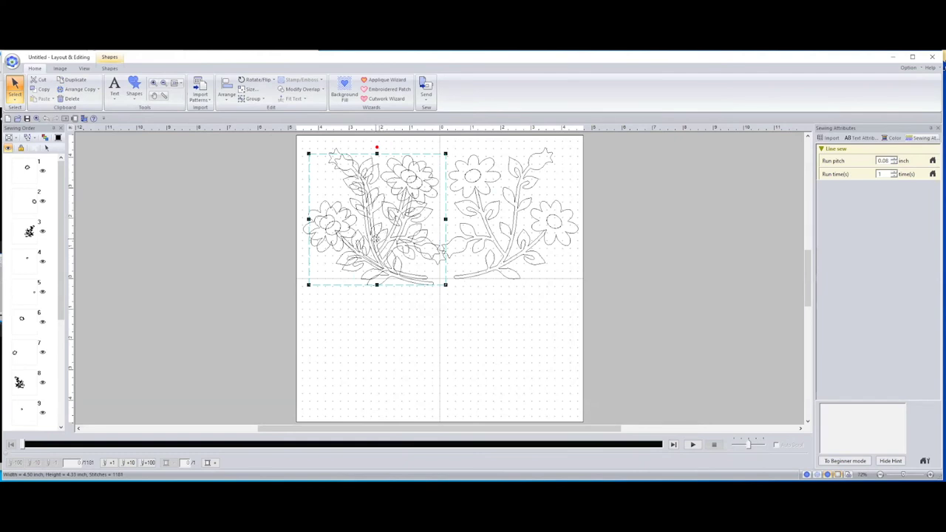
pyautogui.moveTo(403, 243); pyautogui.dragTo(395, 363)
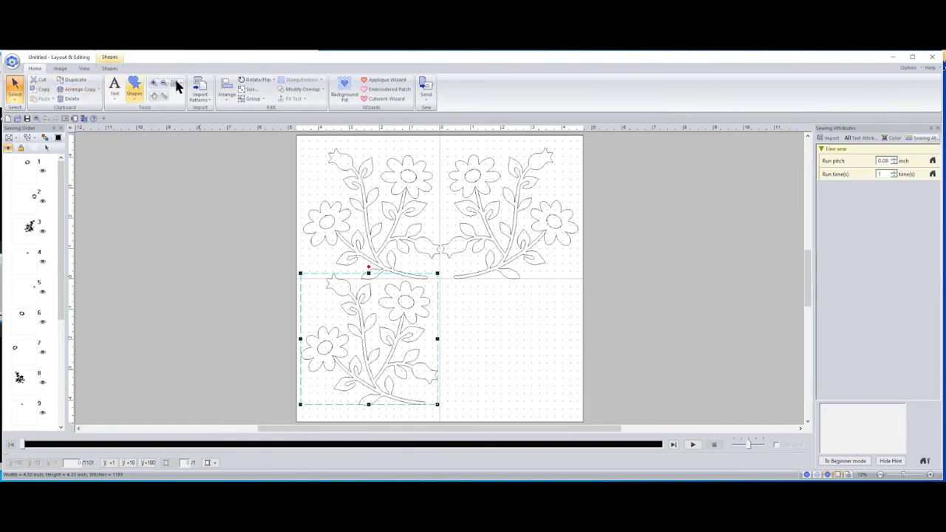
pyautogui.click(261, 81)
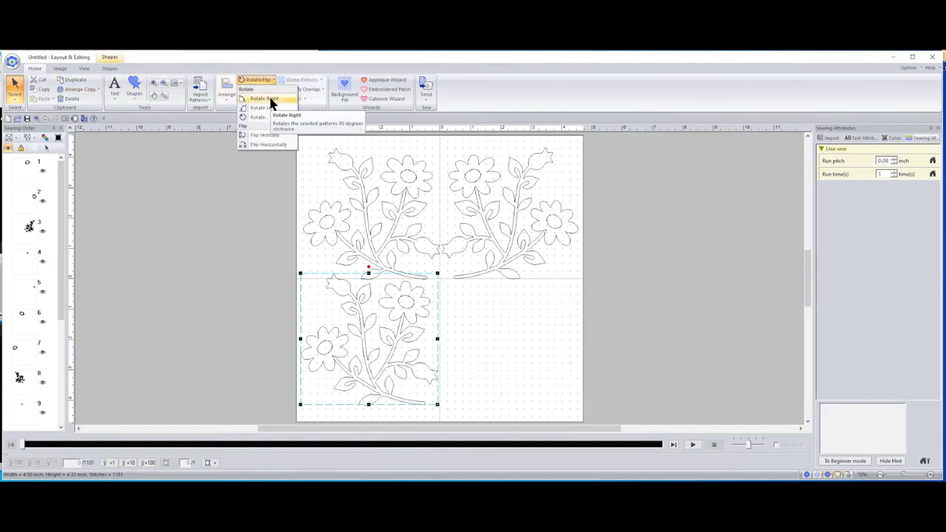
pyautogui.click(270, 108)
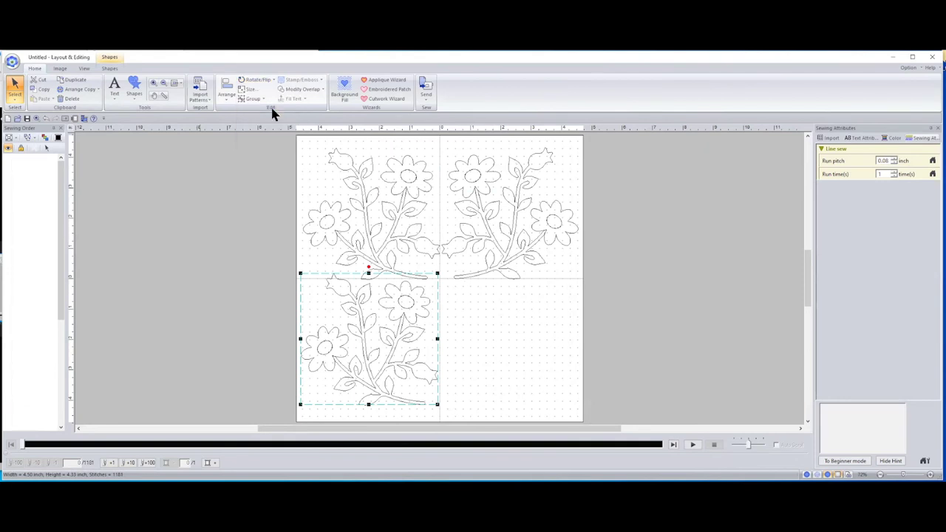
# - Select the rotated lower-left floral copy and align it with the page's horizontal and vertical center lines
pyautogui.click(391, 323)
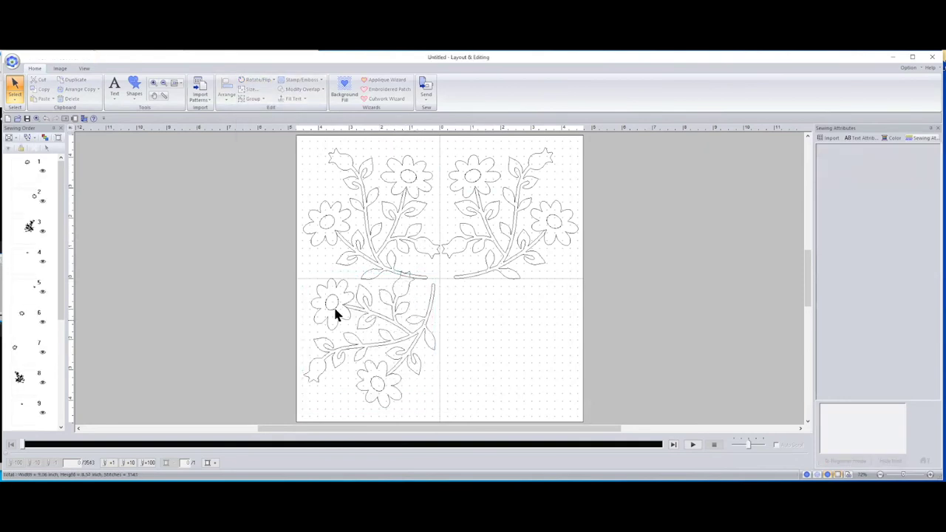
pyautogui.moveTo(293, 281); pyautogui.dragTo(467, 384)
pyautogui.click(694, 301)
pyautogui.moveTo(275, 286); pyautogui.dragTo(425, 399)
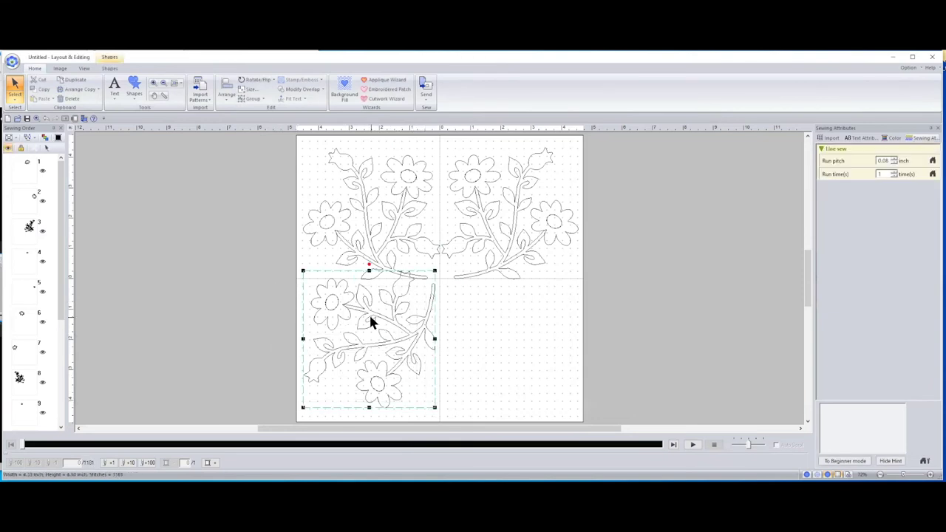
pyautogui.moveTo(371, 320); pyautogui.dragTo(374, 331)
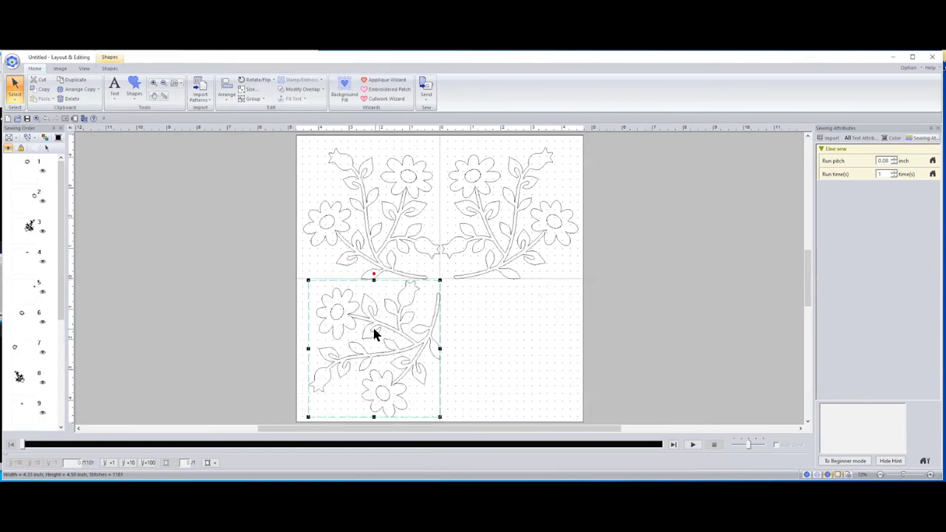
# - Duplicate the lower-left floral outline into the lower-right quadrant, rotate the copy left by 90 degrees and move it against the center lines
pyautogui.click(74, 79)
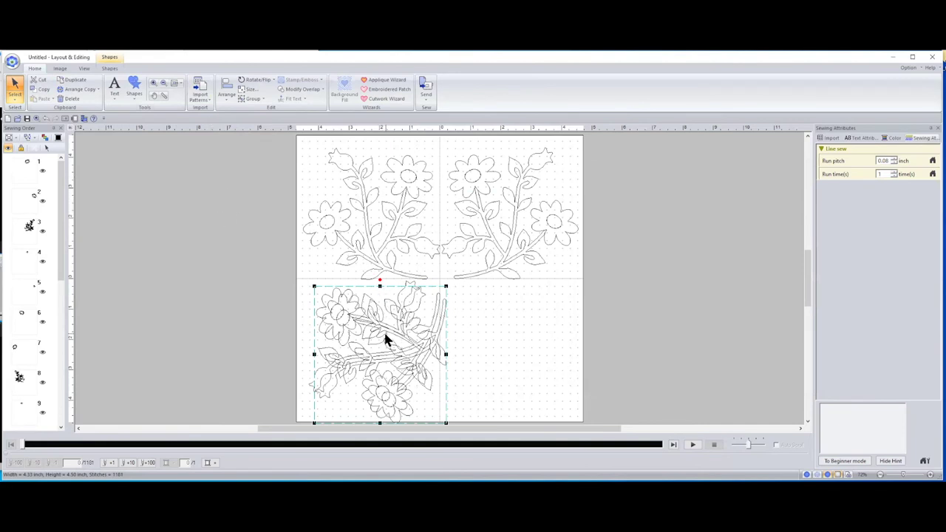
pyautogui.moveTo(384, 332); pyautogui.dragTo(522, 330)
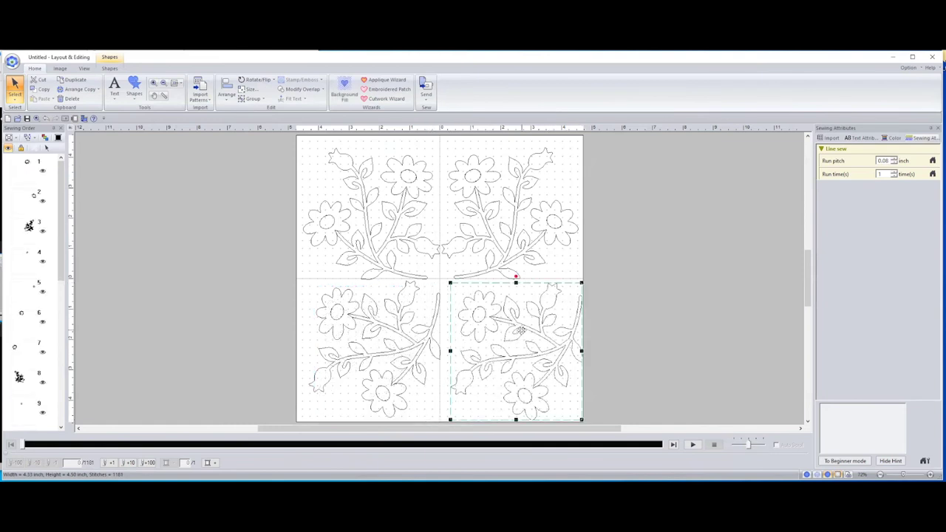
pyautogui.click(265, 84)
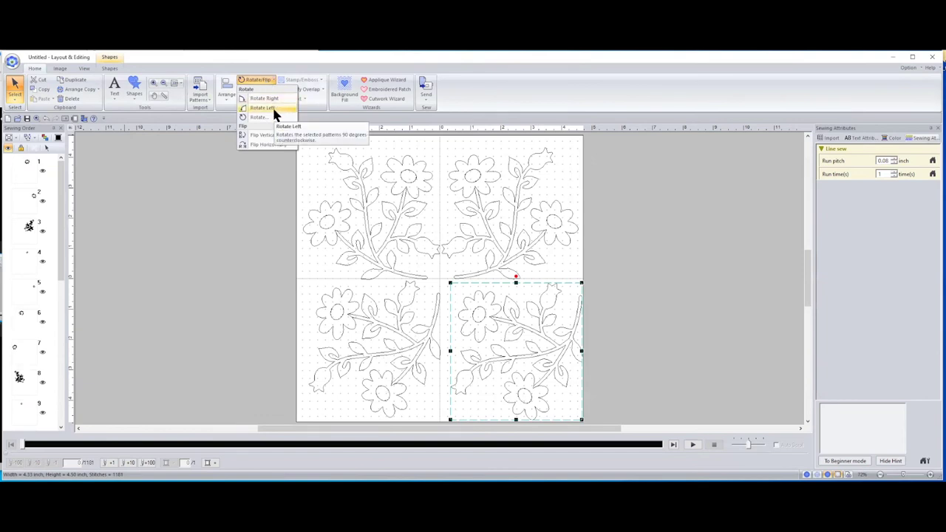
pyautogui.click(273, 109)
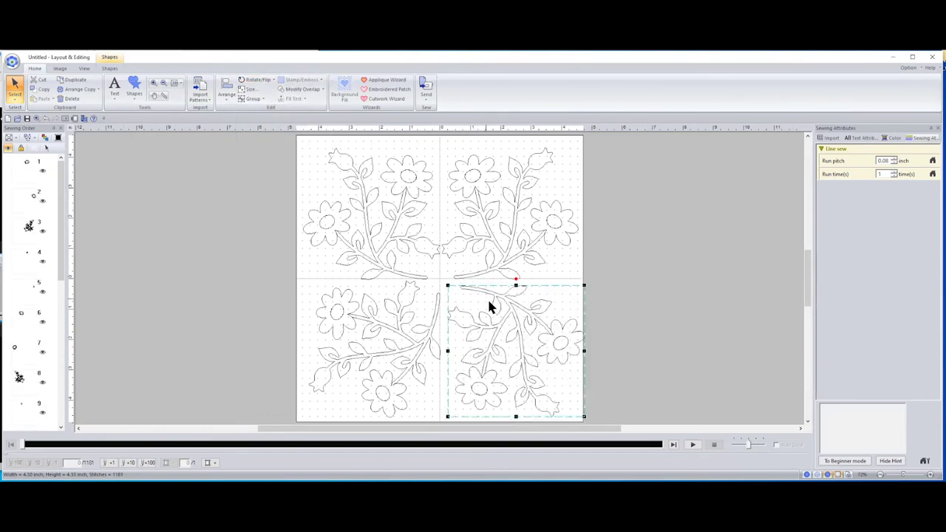
pyautogui.moveTo(498, 299); pyautogui.dragTo(490, 291)
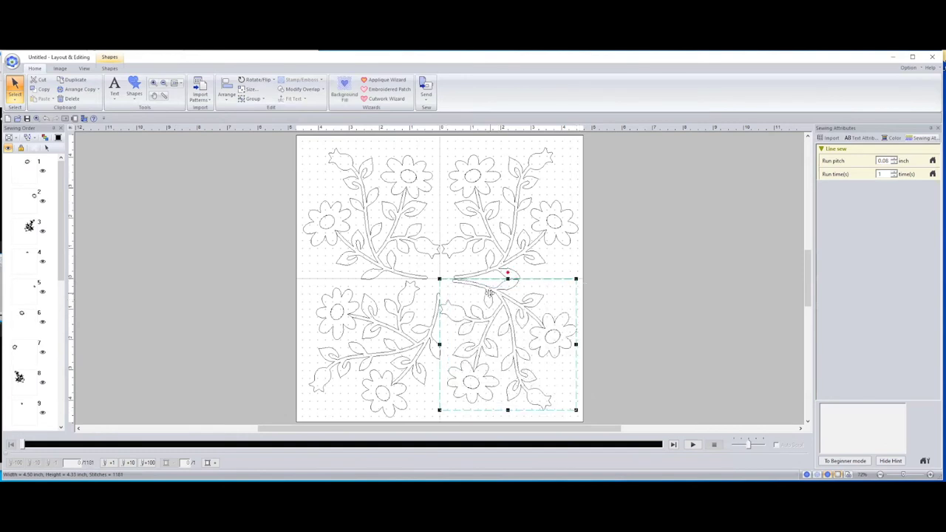
pyautogui.click(611, 280)
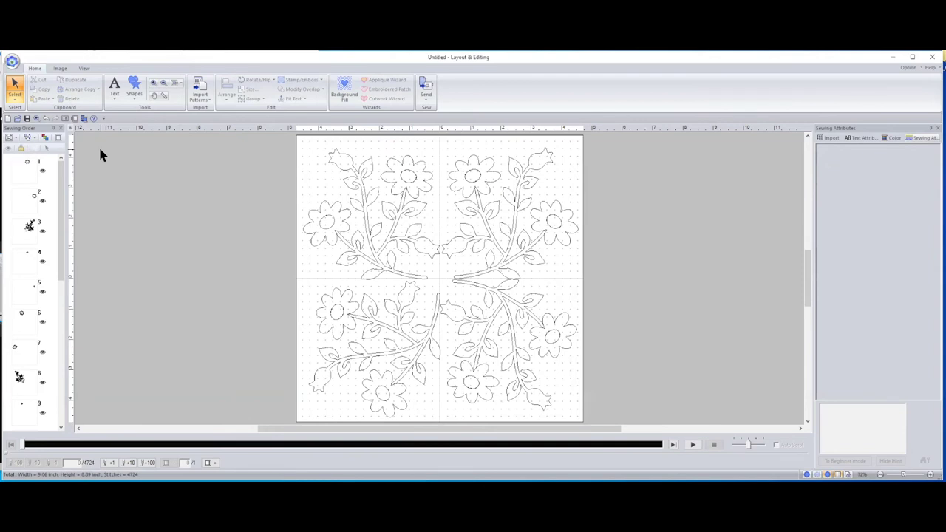
# - Start a new blank design without saving the floral layout and open the wmf_scissors vector image in Auto Punch
pyautogui.click(9, 119)
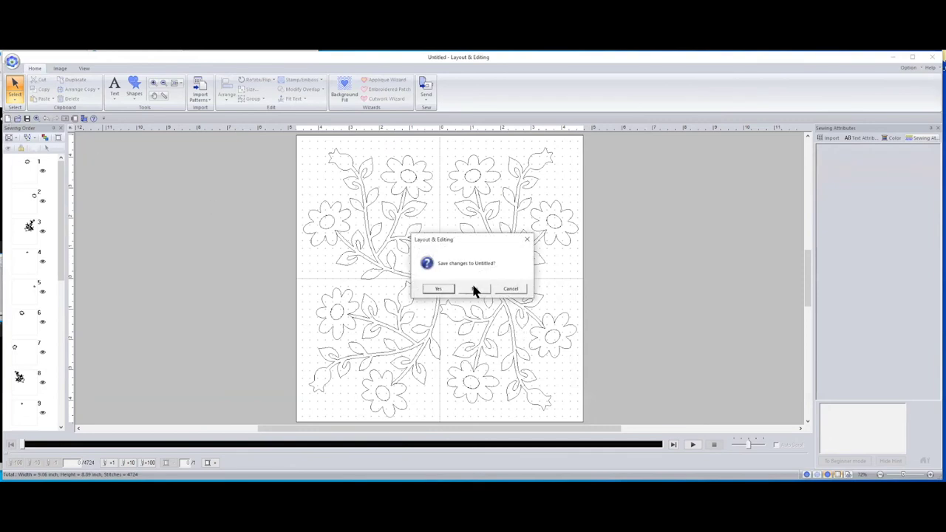
pyautogui.click(474, 289)
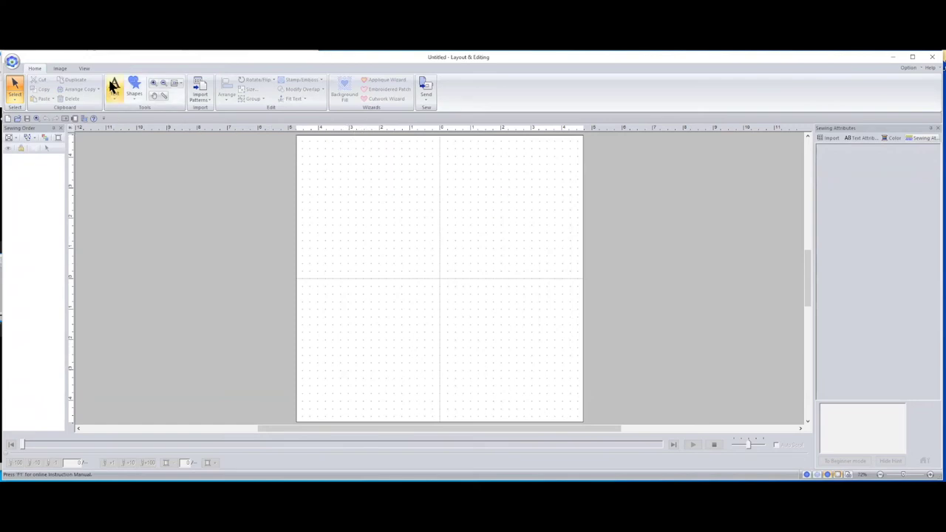
pyautogui.click(59, 67)
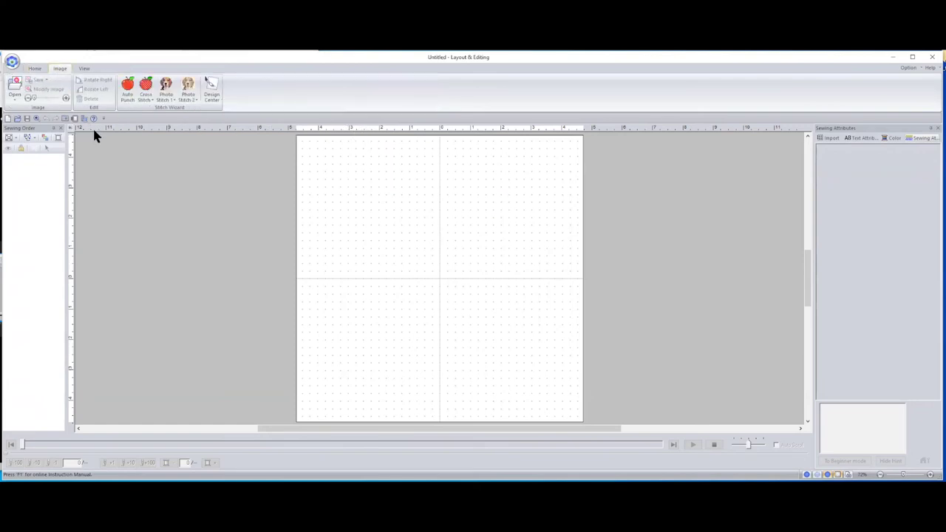
pyautogui.click(127, 94)
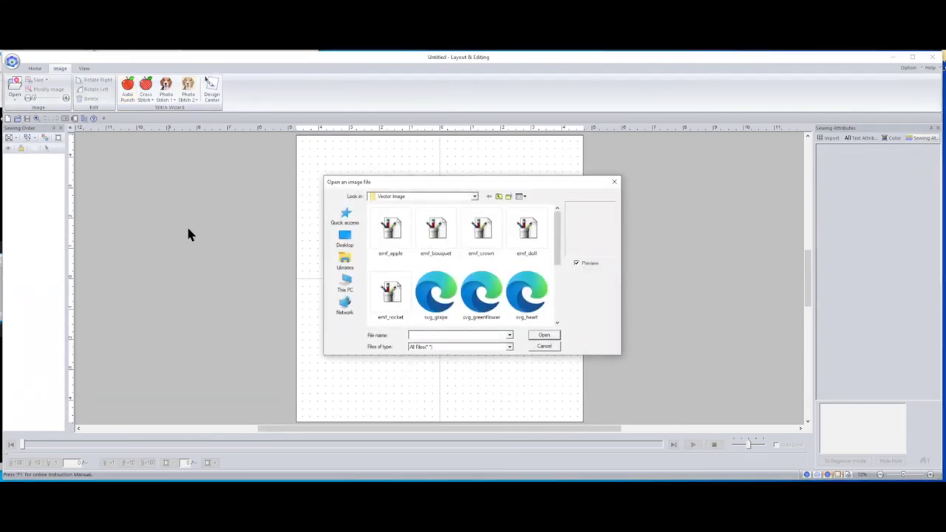
pyautogui.moveTo(558, 257); pyautogui.dragTo(574, 315)
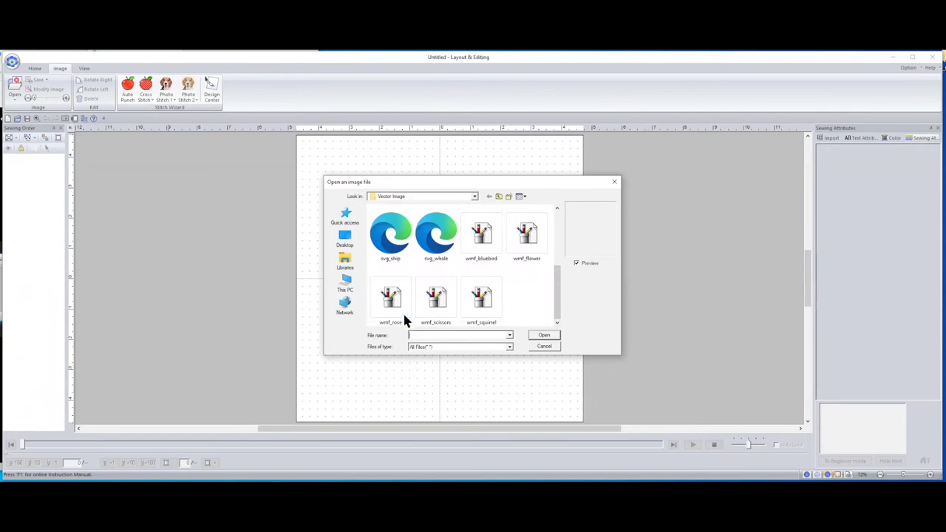
pyautogui.click(436, 299)
pyautogui.click(547, 337)
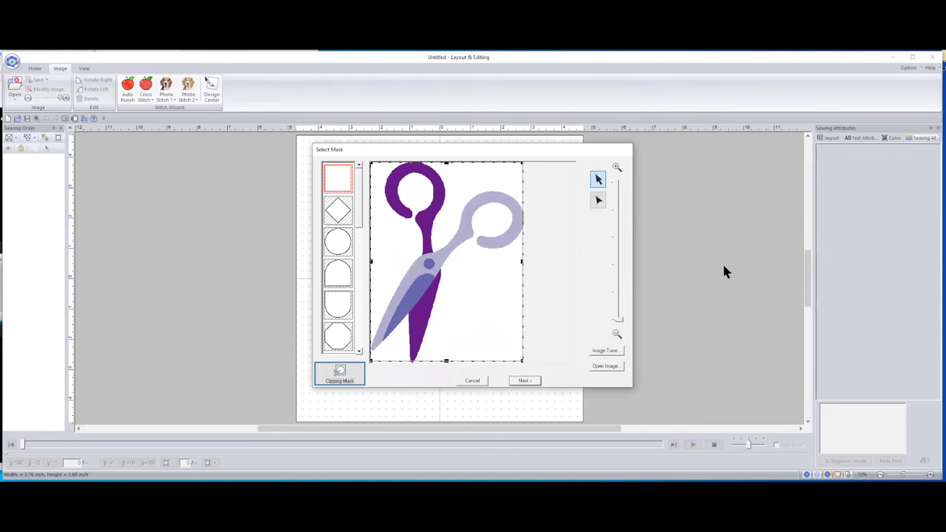
# - Fit the scissors image to the page, finish the Auto Punch conversion with its current parameters and deselect the resulting design
pyautogui.click(511, 380)
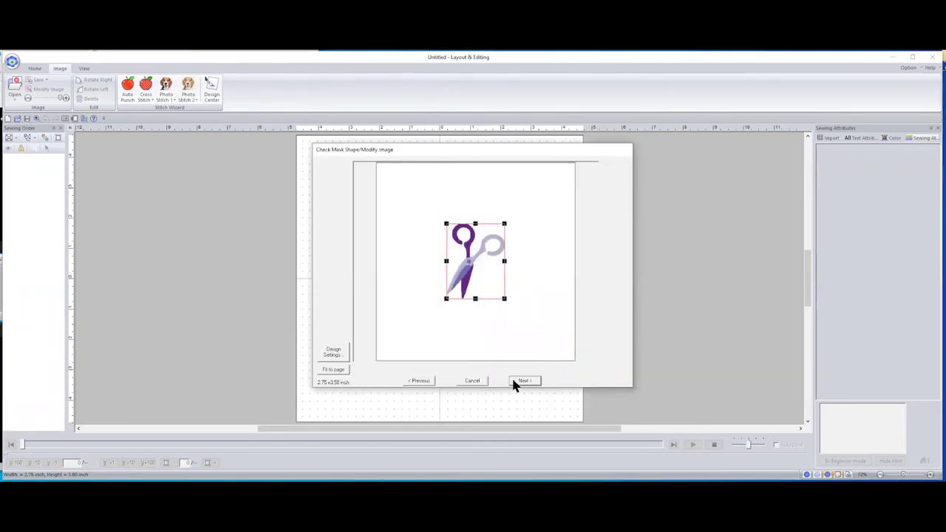
pyautogui.click(342, 371)
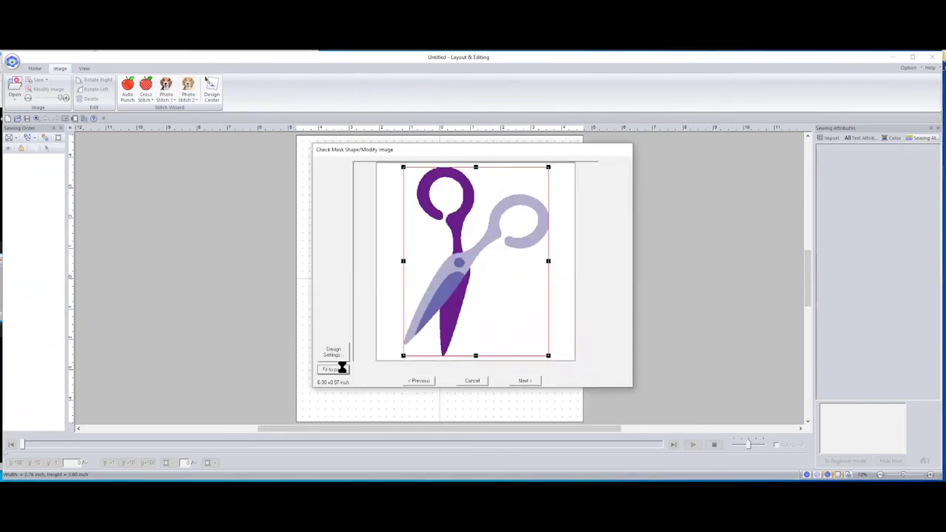
pyautogui.click(525, 381)
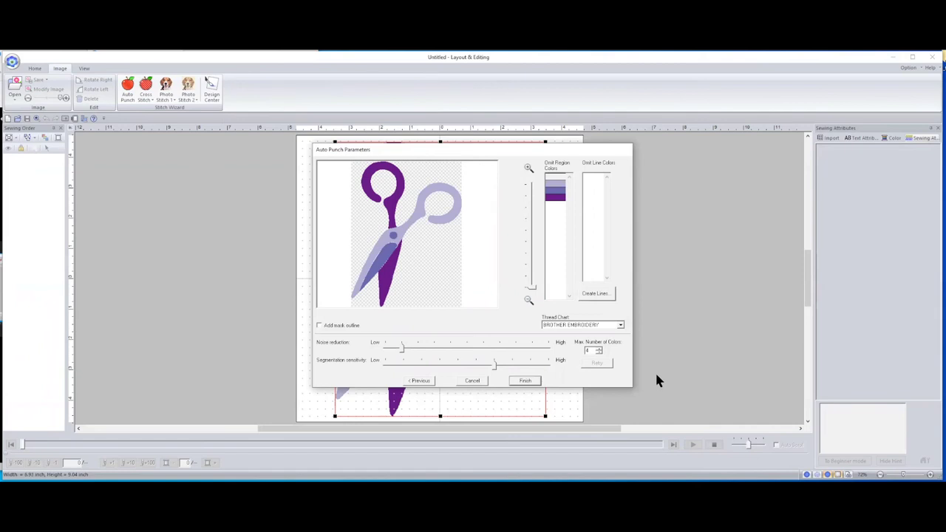
pyautogui.click(527, 381)
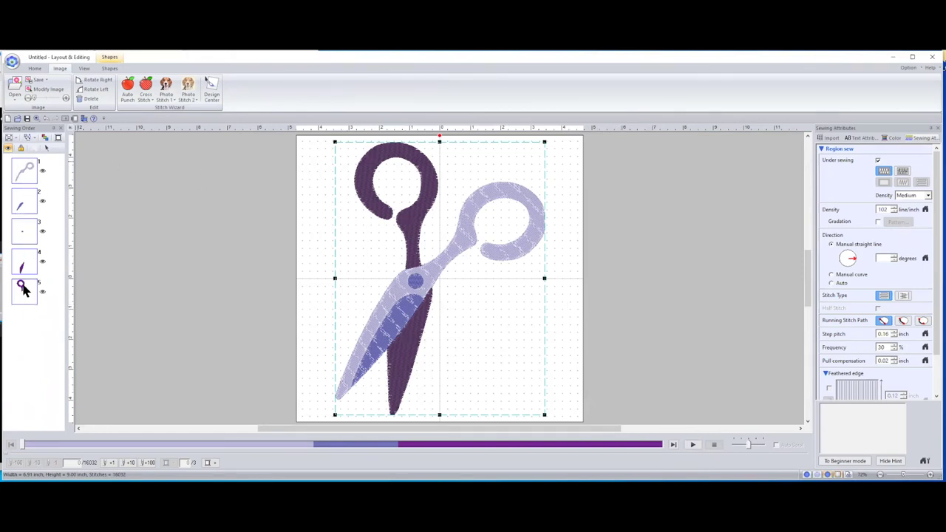
pyautogui.click(125, 191)
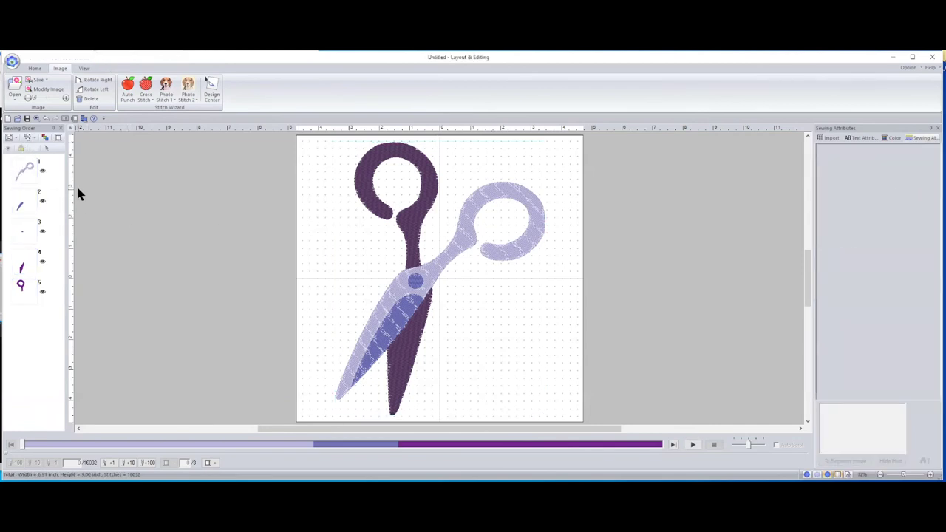
# - Set the light purple scissor half's outline to Triple Stitch and its region to Not Sewn
pyautogui.click(20, 173)
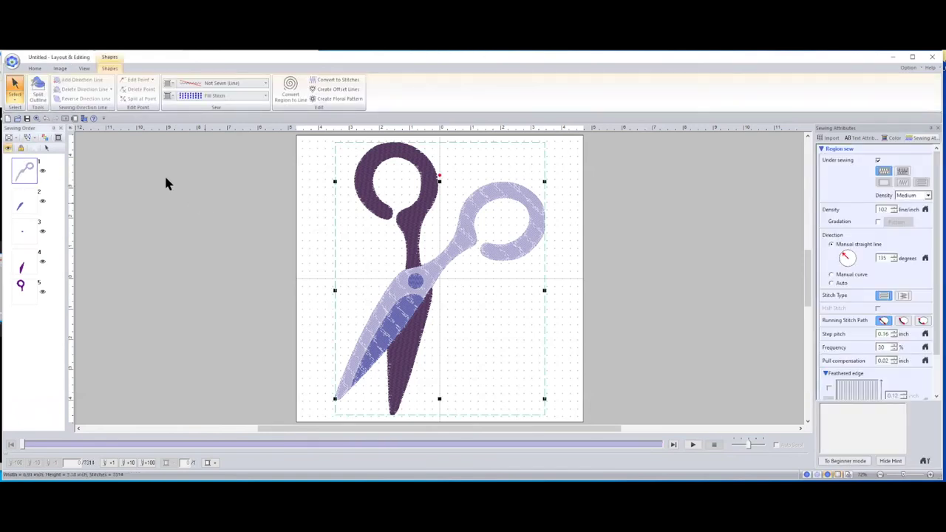
pyautogui.click(217, 83)
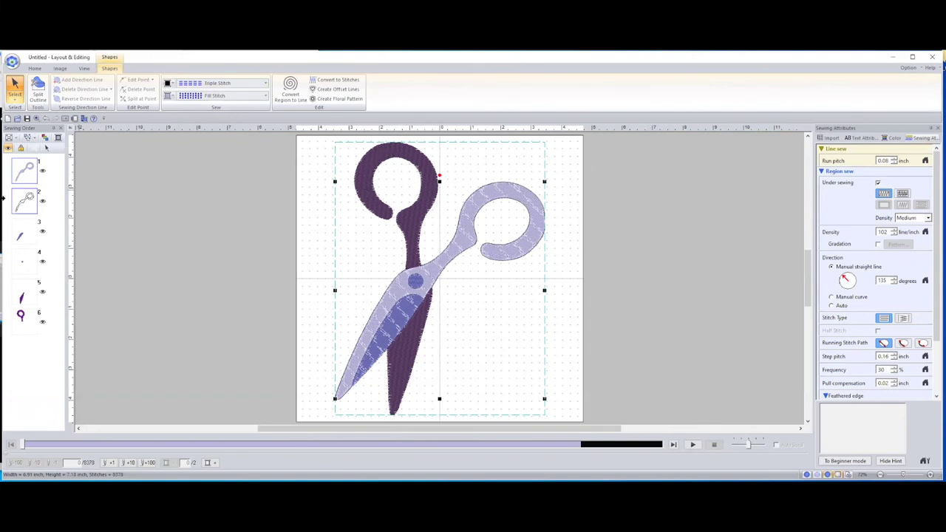
pyautogui.click(210, 96)
pyautogui.click(220, 107)
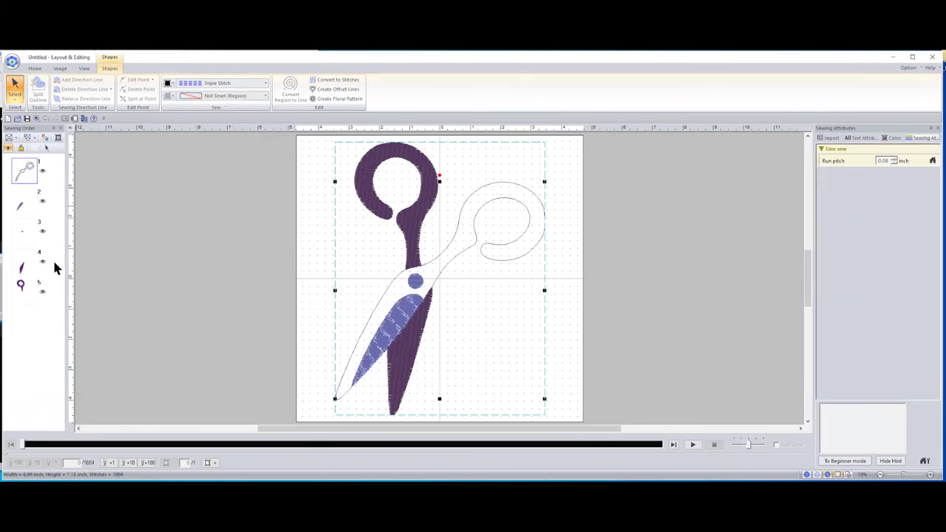
# - Set the blue inner blade's outline to Triple Stitch and its region to Not Sewn
pyautogui.click(23, 206)
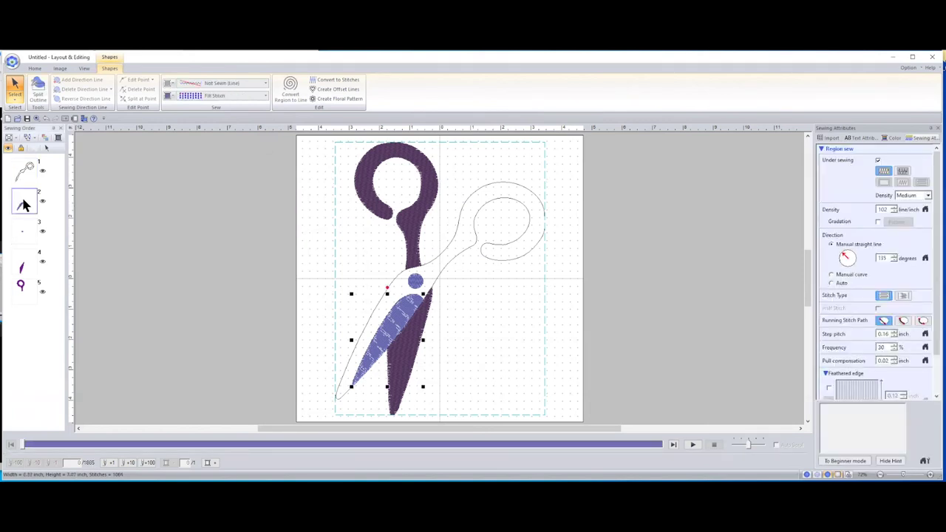
pyautogui.click(228, 84)
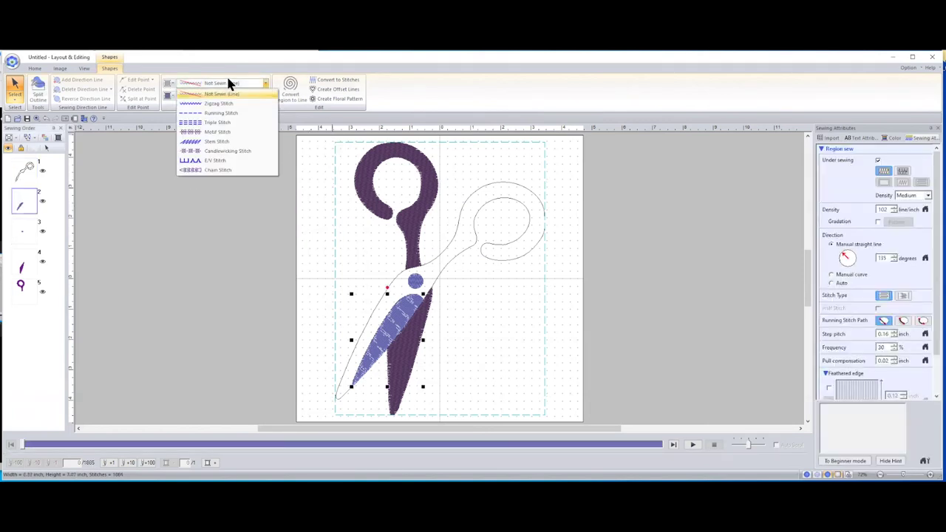
pyautogui.click(219, 122)
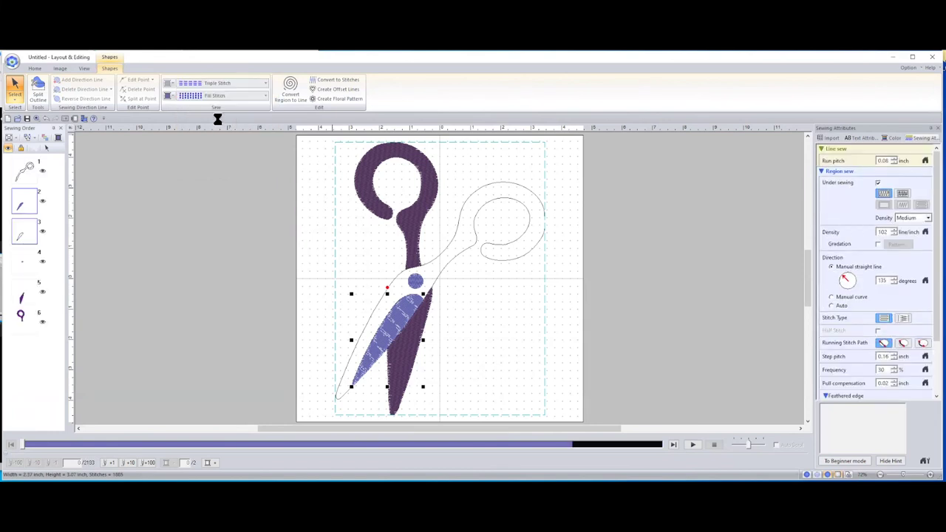
pyautogui.click(217, 97)
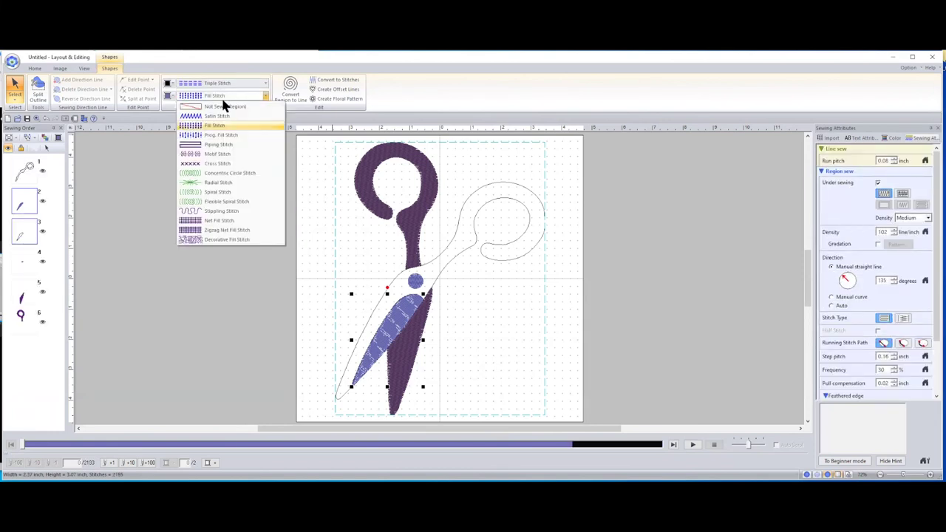
pyautogui.click(227, 107)
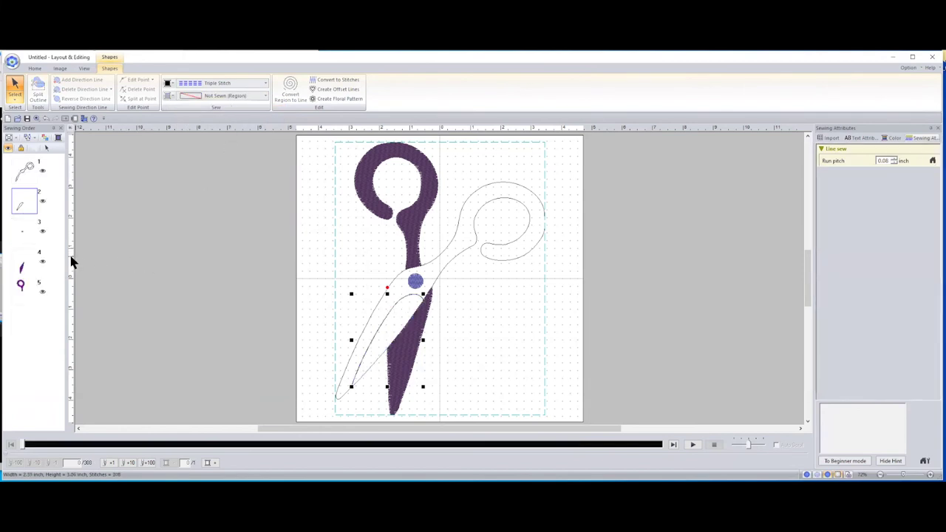
# - Set the small blue pivot circle's outline to Triple Stitch and its region to Not Sewn
pyautogui.click(25, 235)
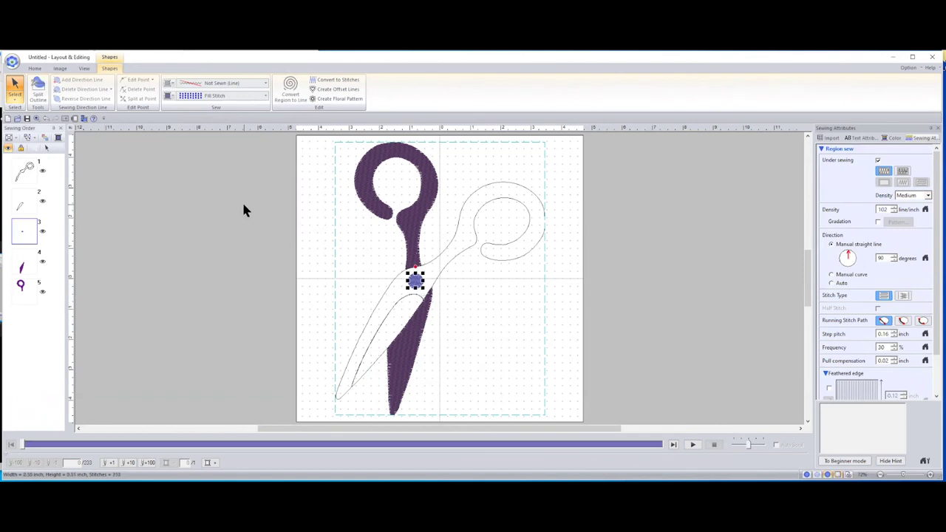
pyautogui.click(221, 82)
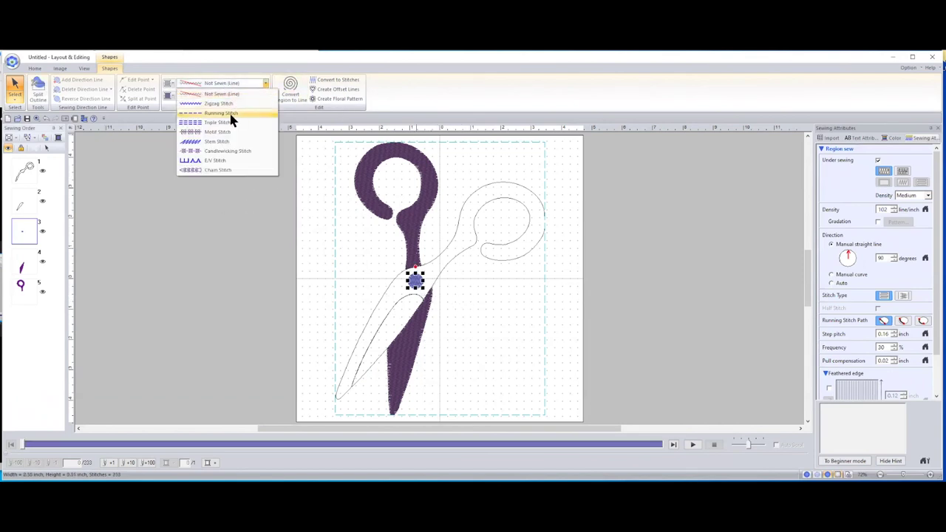
pyautogui.click(230, 123)
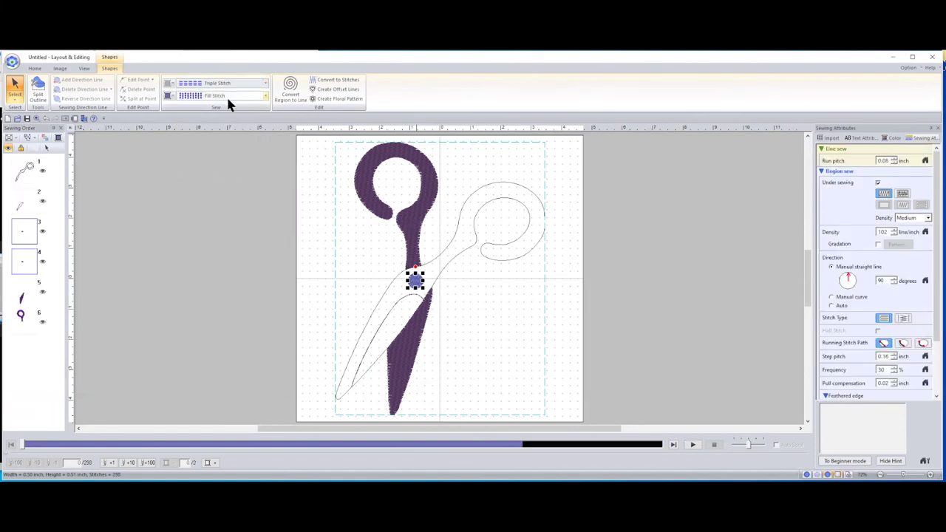
pyautogui.click(227, 95)
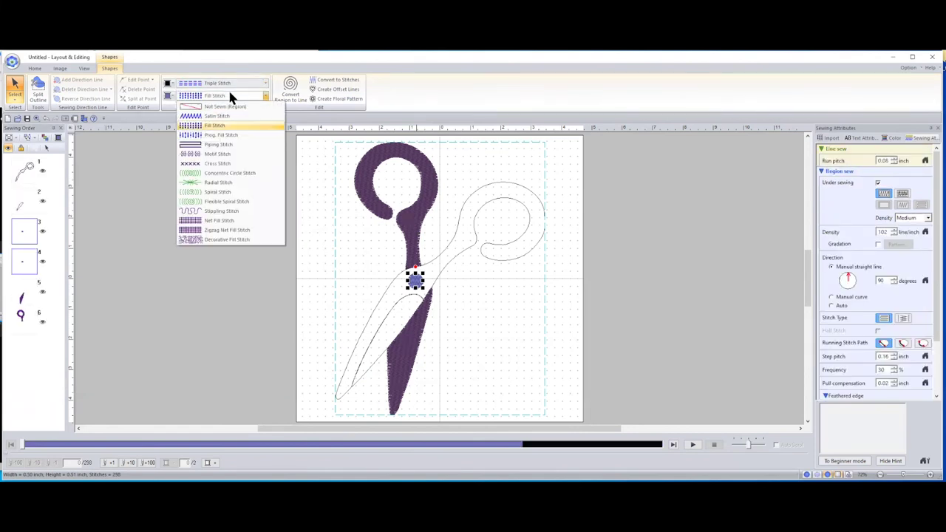
pyautogui.click(219, 107)
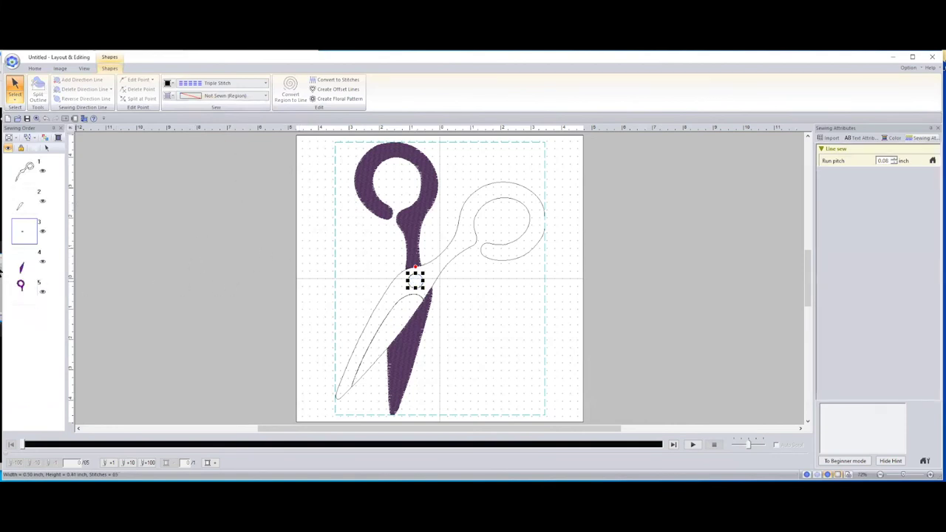
pyautogui.click(21, 268)
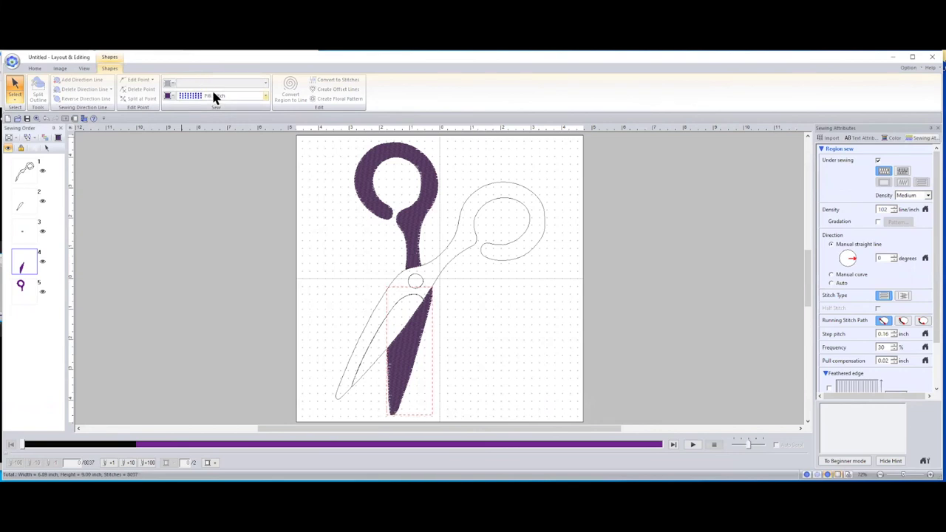
pyautogui.click(214, 96)
pyautogui.click(214, 97)
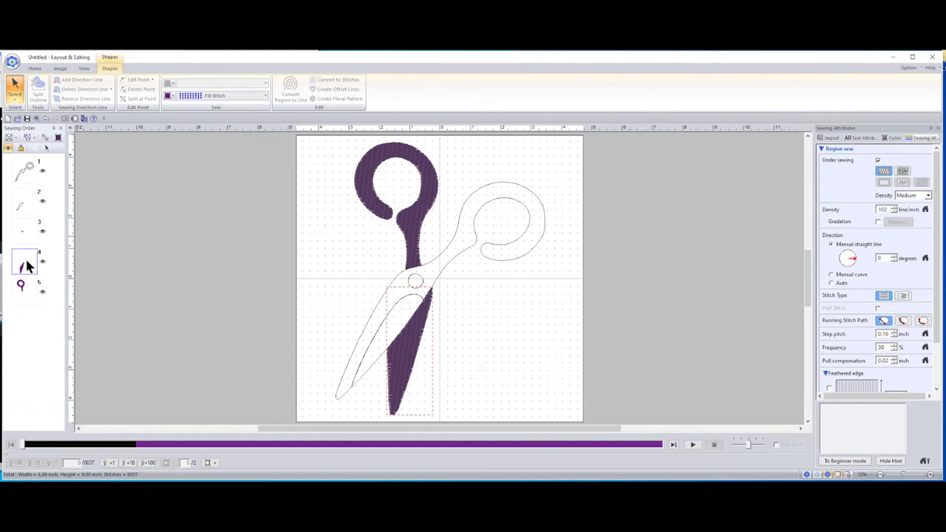
pyautogui.click(136, 274)
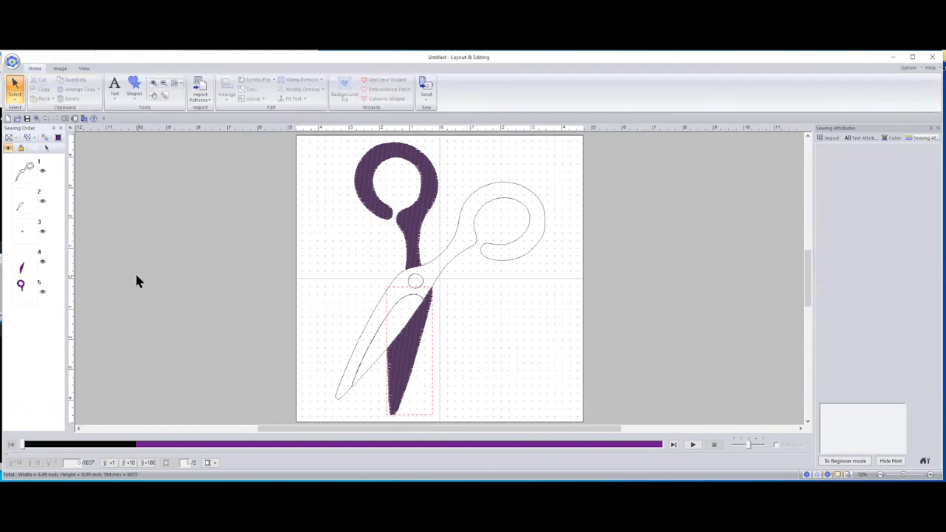
# - Set the dark purple blade's region to Not Sewn and its outline to Triple Stitch
pyautogui.click(26, 271)
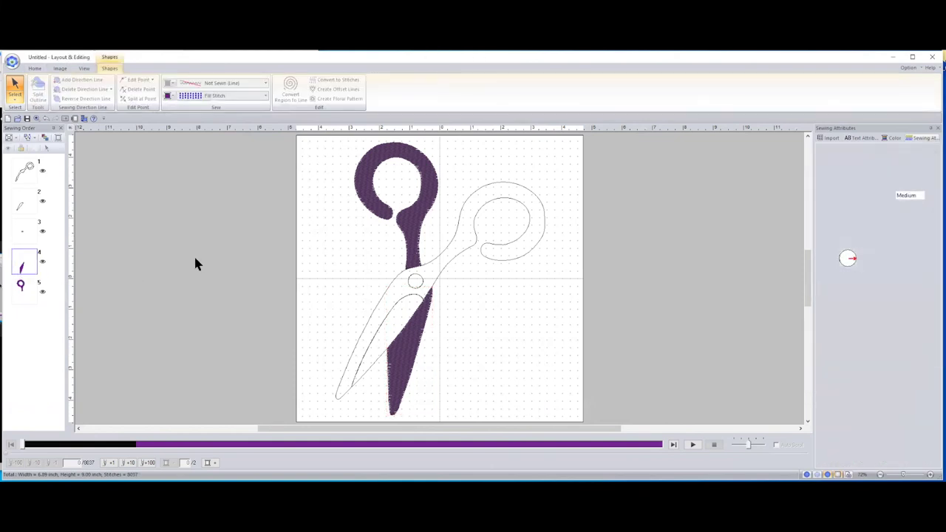
pyautogui.click(219, 100)
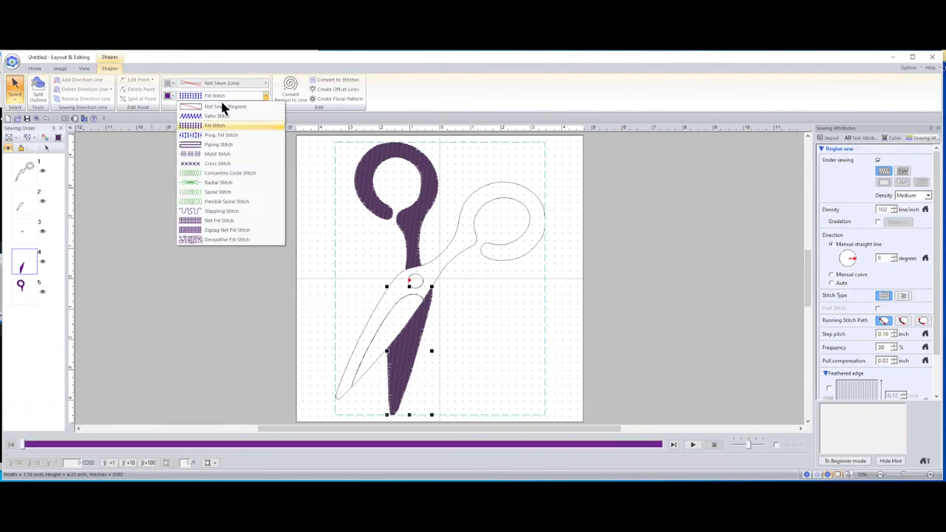
pyautogui.click(219, 97)
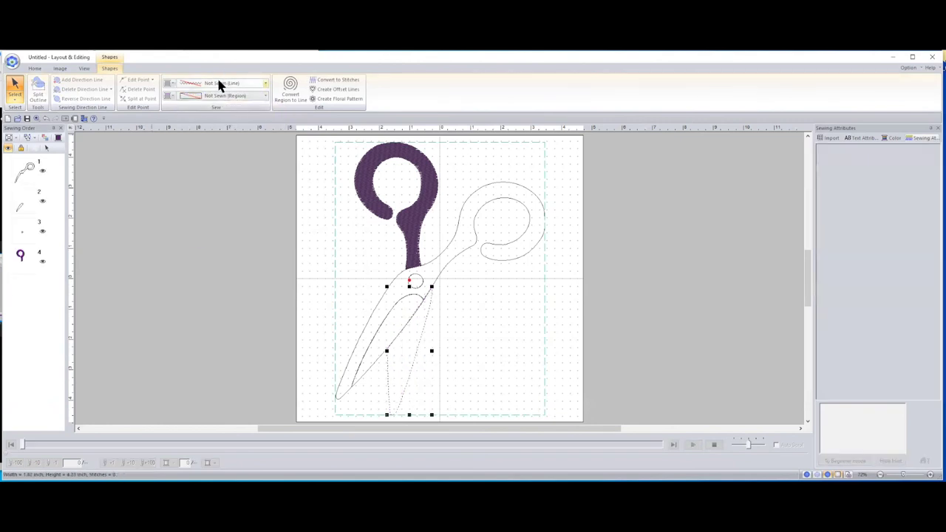
pyautogui.click(219, 84)
pyautogui.click(215, 124)
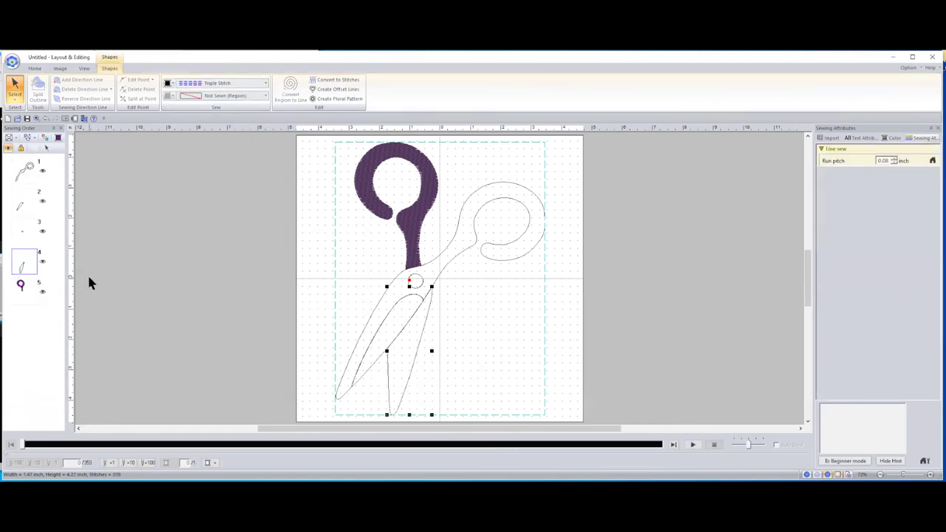
pyautogui.click(114, 274)
# - Set the dark purple handle's outline to Triple Stitch and its region to Not Sewn
pyautogui.click(24, 289)
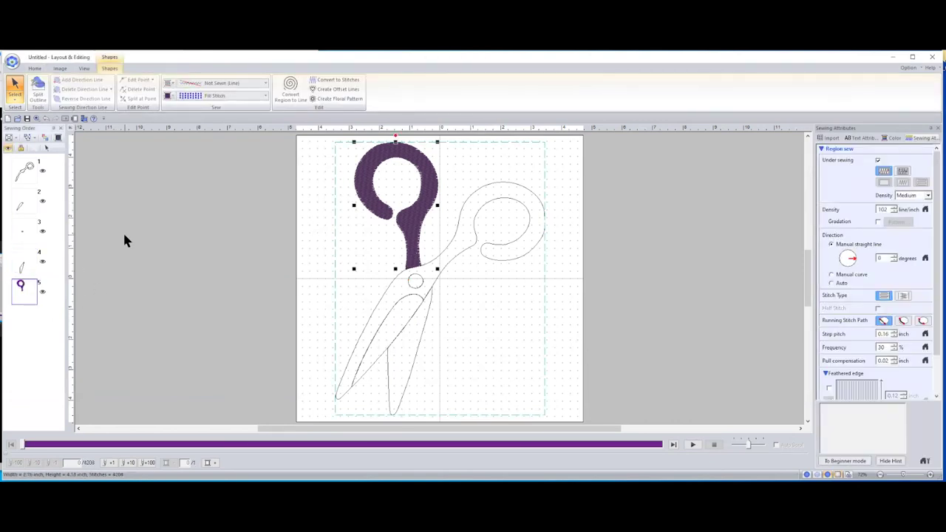
pyautogui.click(217, 82)
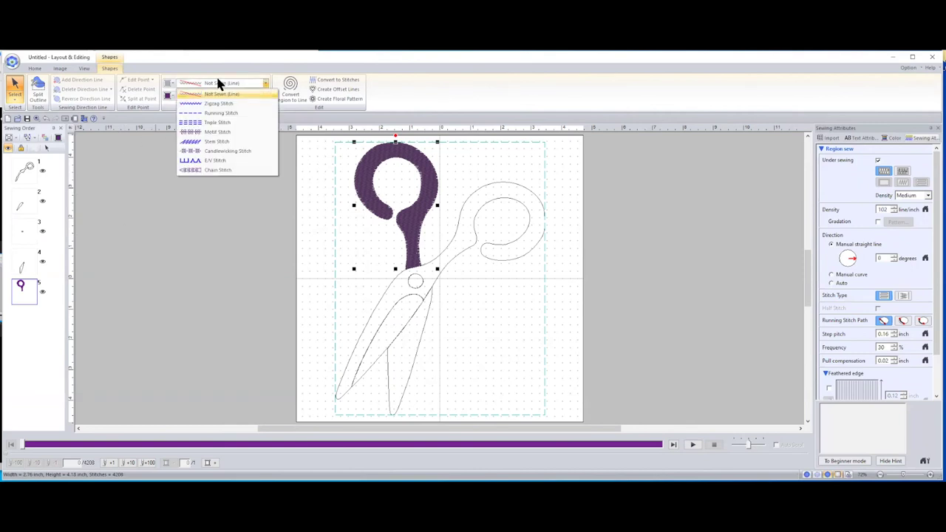
pyautogui.click(222, 124)
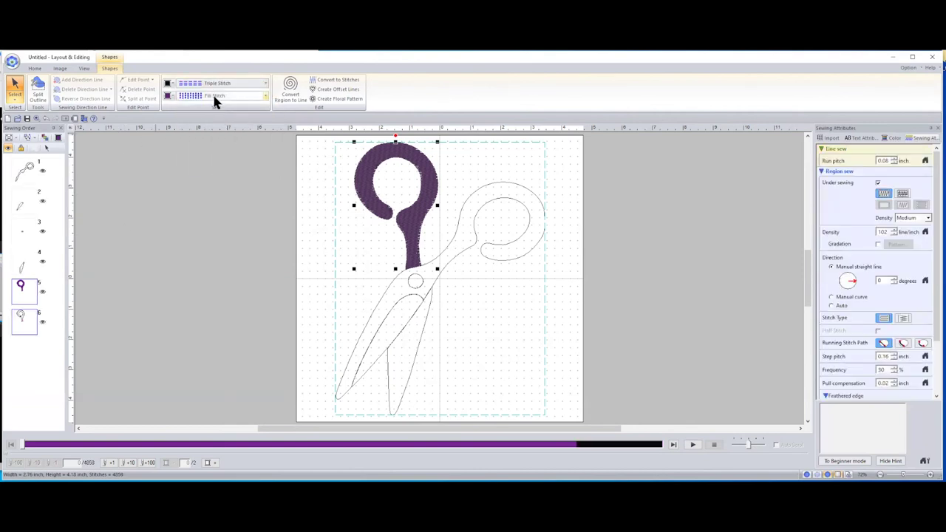
pyautogui.click(214, 97)
pyautogui.click(225, 106)
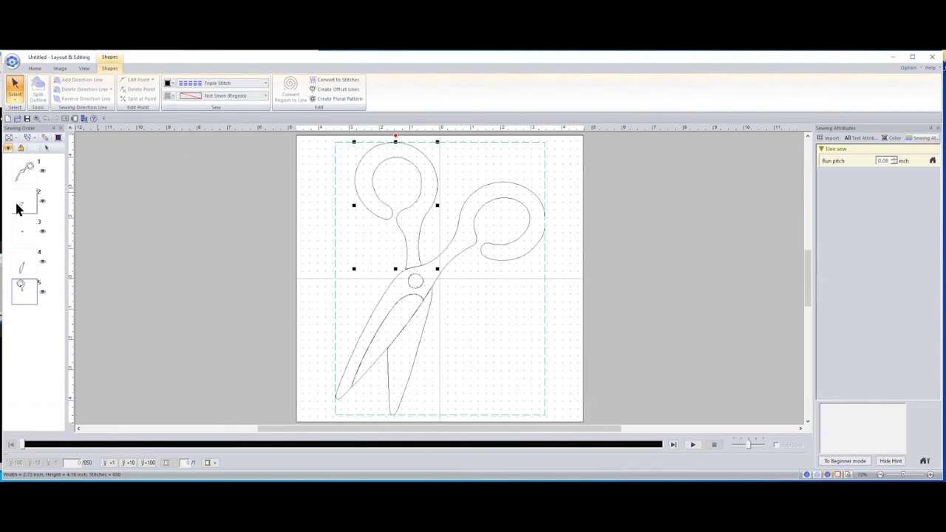
# - Fill the dark purple handle's region with a Decorative Fill Stitch using the swirling leaf pattern df_pat003
pyautogui.click(212, 94)
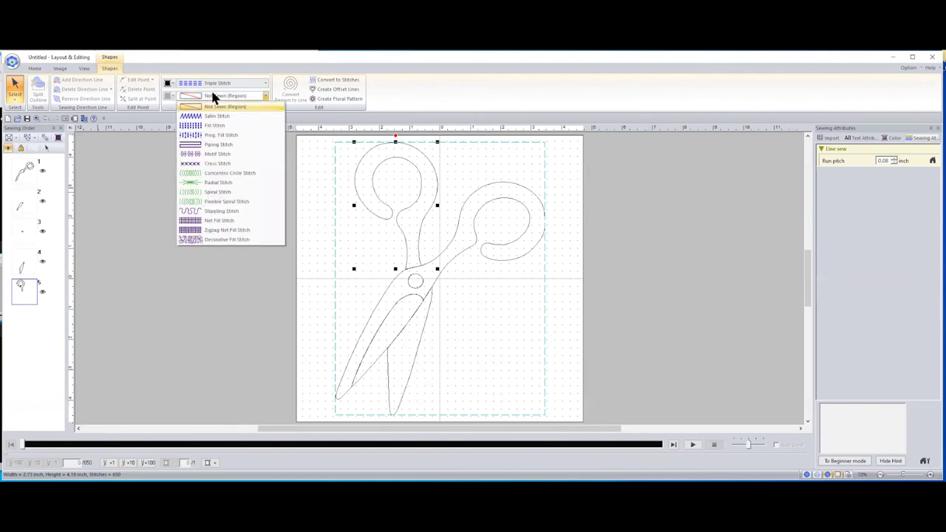
pyautogui.click(221, 239)
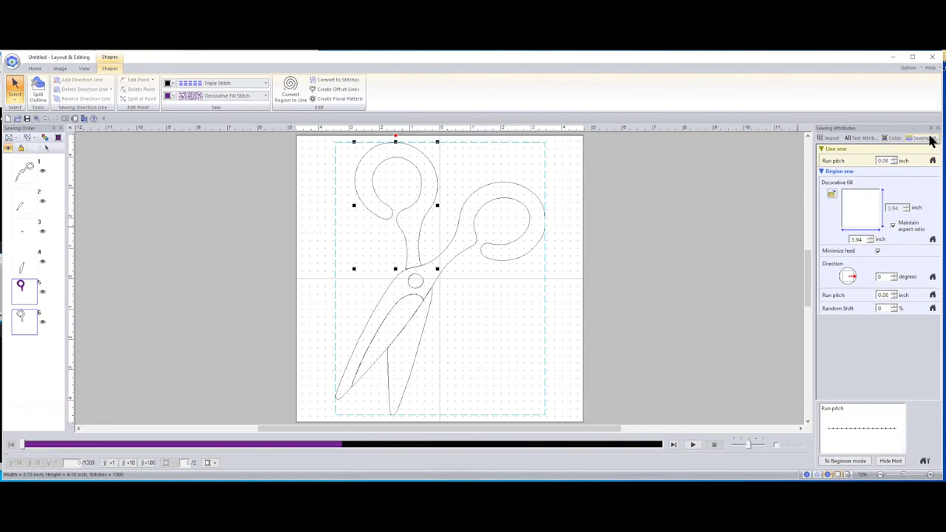
pyautogui.click(832, 195)
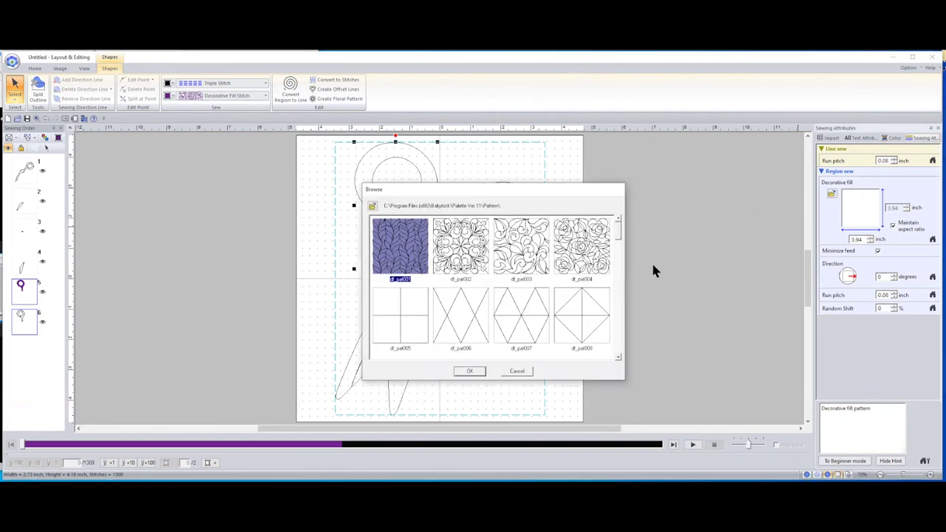
pyautogui.click(528, 259)
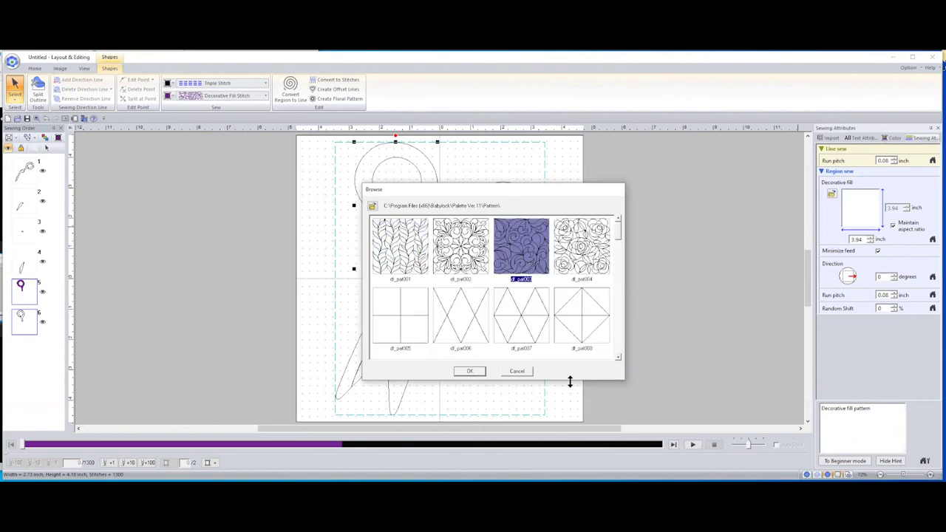
pyautogui.click(470, 372)
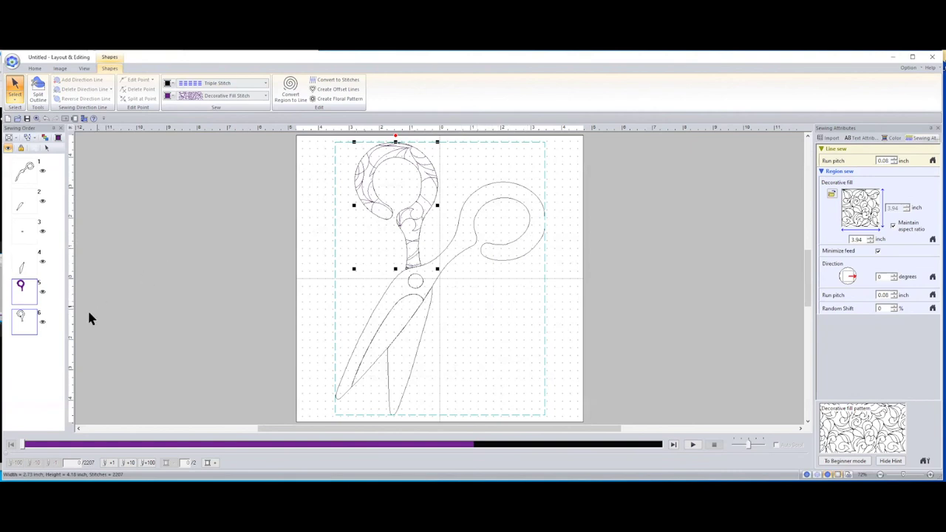
# - Fill the light purple scissor half's region with a Decorative Fill Stitch using pattern df_pat001
pyautogui.click(31, 171)
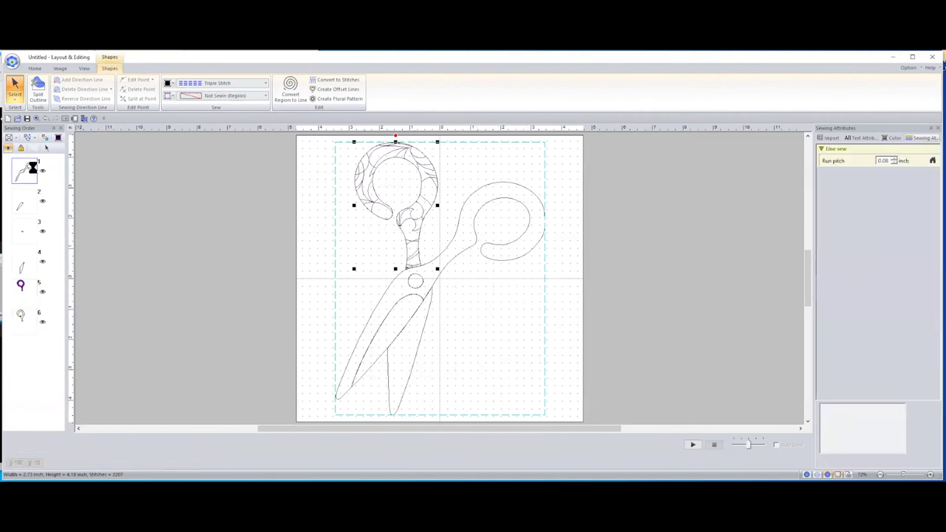
pyautogui.click(207, 97)
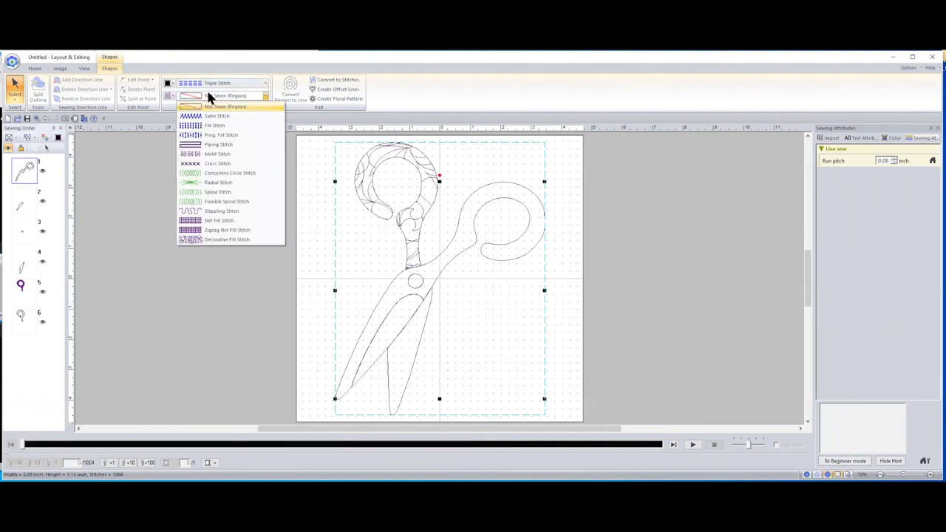
pyautogui.click(235, 240)
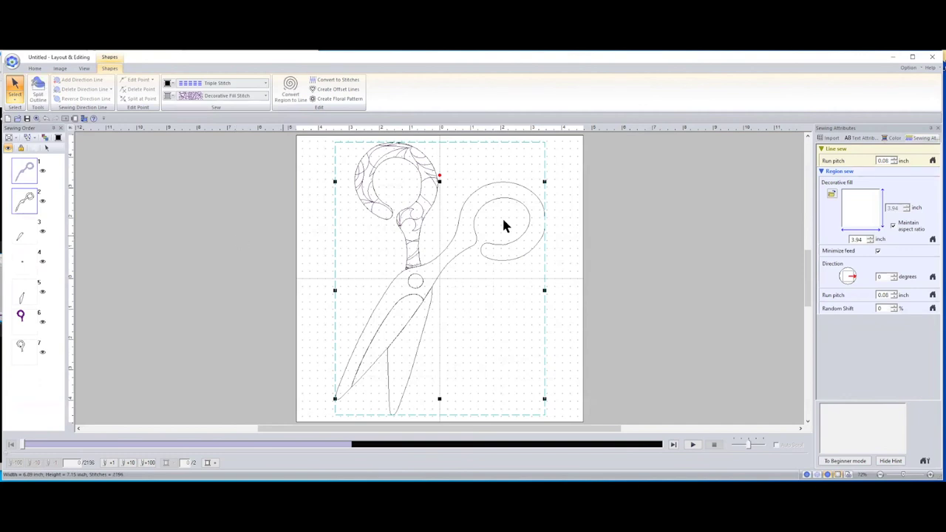
pyautogui.click(832, 195)
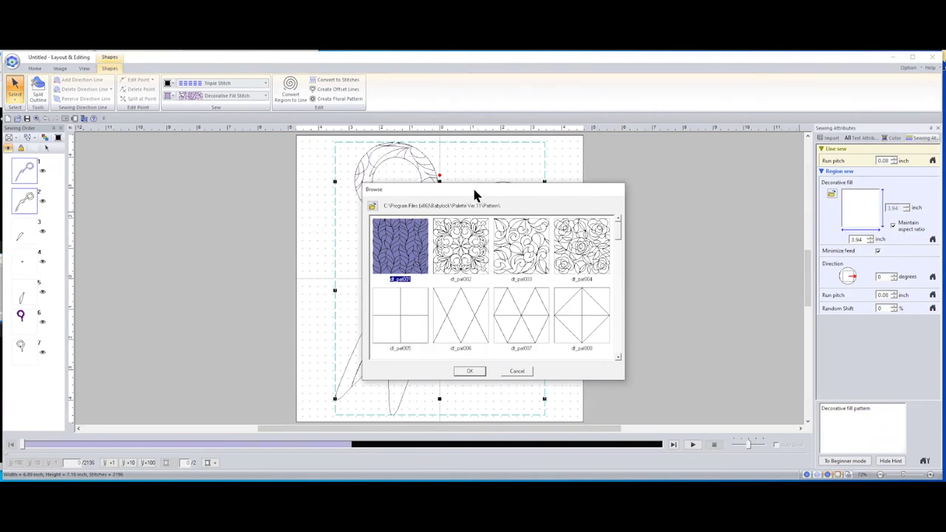
pyautogui.moveTo(475, 189); pyautogui.dragTo(691, 167)
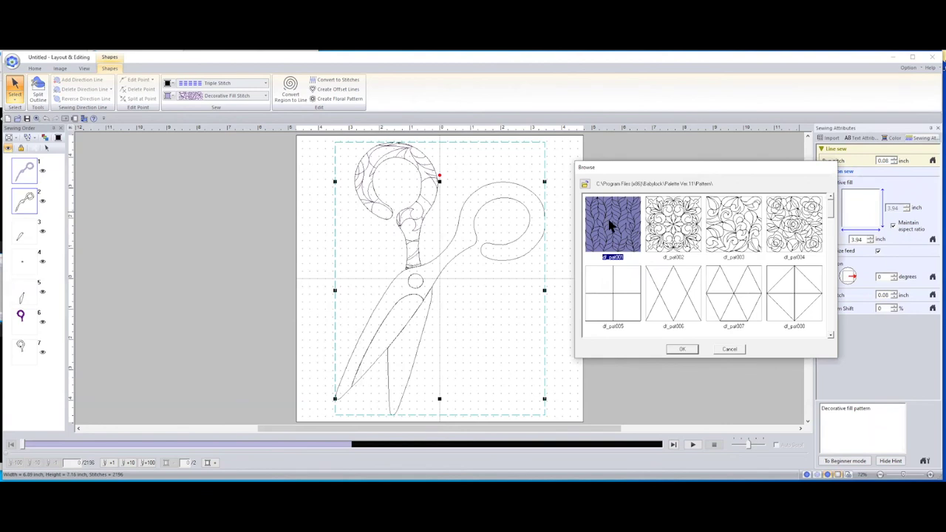
pyautogui.click(681, 351)
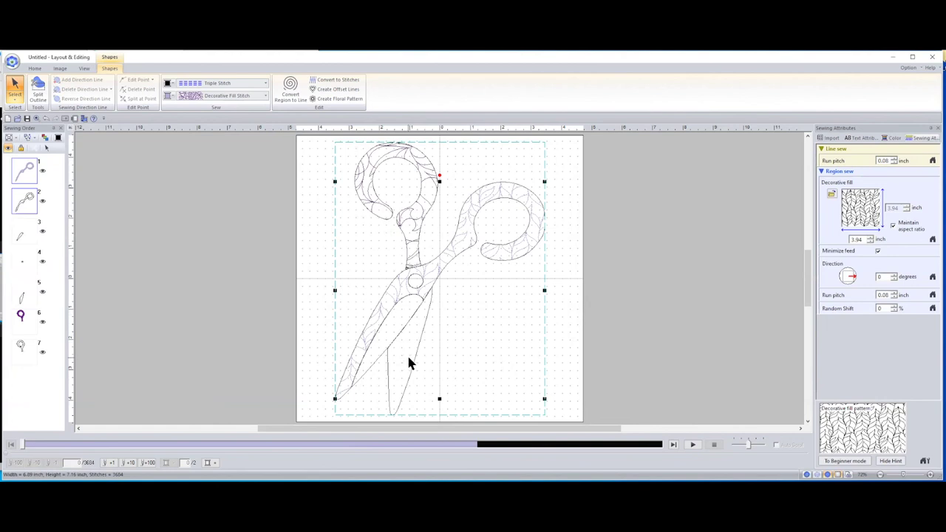
# - Fill the dark purple blade's region with a Decorative Fill Stitch using pattern df_pat003
pyautogui.click(23, 289)
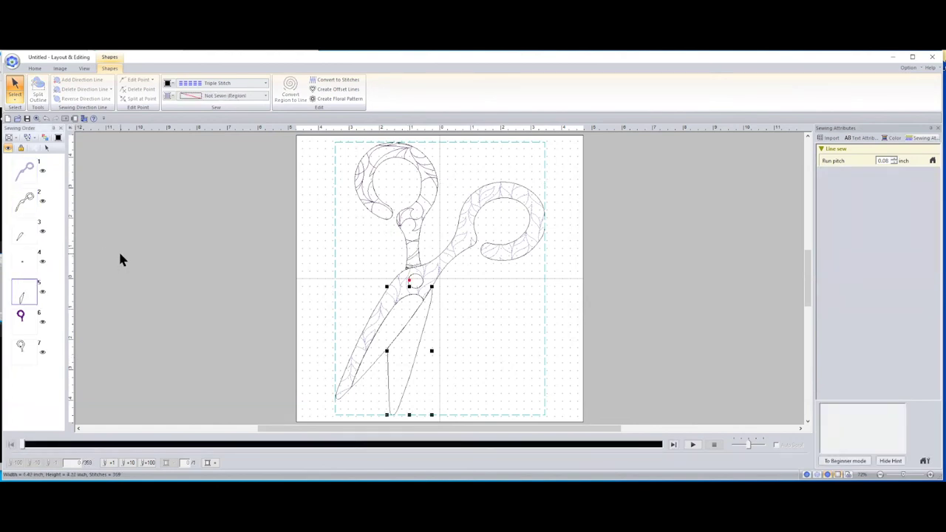
pyautogui.click(217, 95)
pyautogui.click(231, 241)
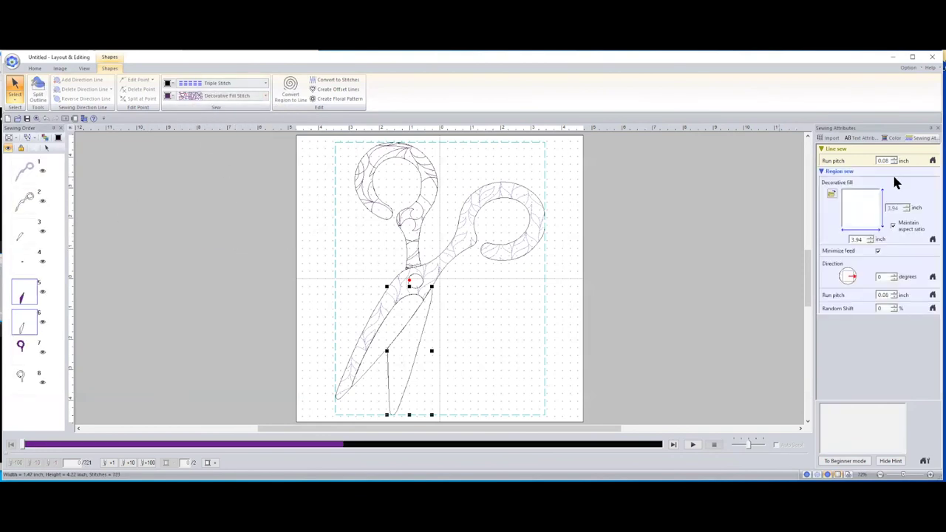
pyautogui.click(830, 193)
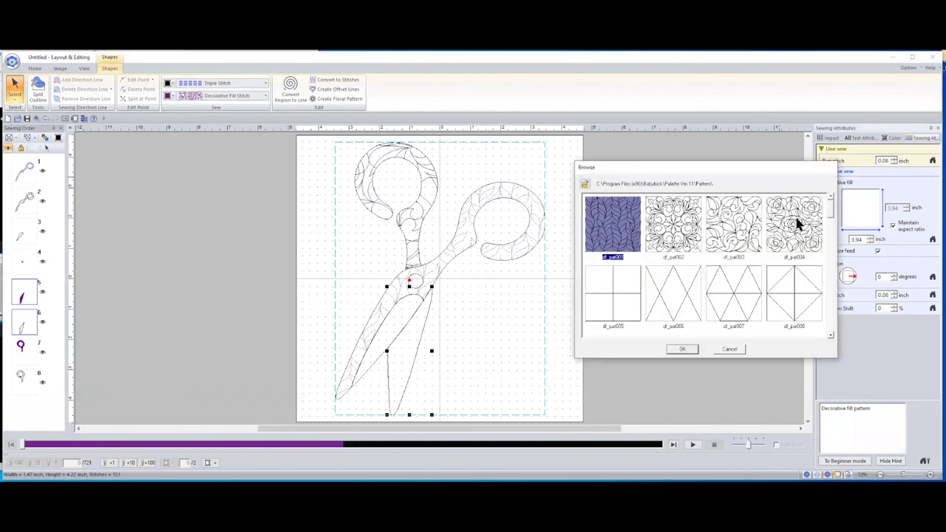
pyautogui.click(739, 232)
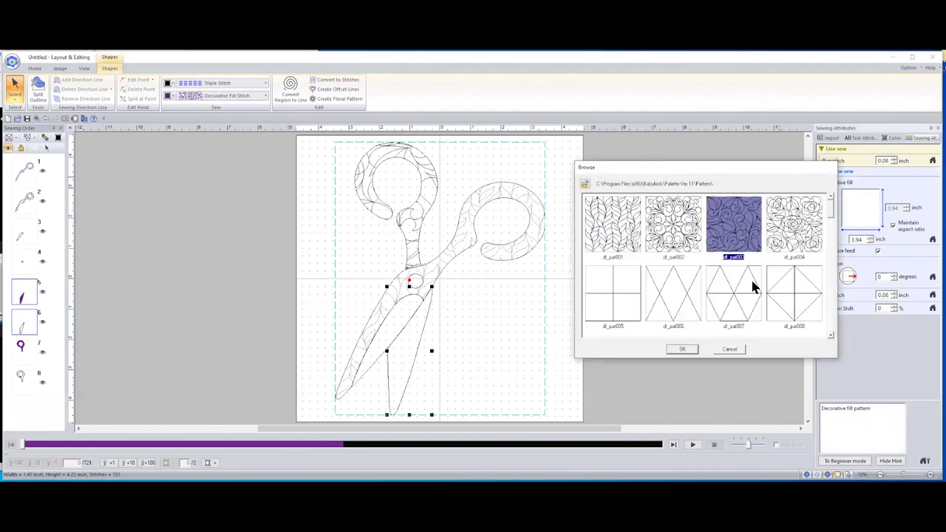
pyautogui.click(683, 349)
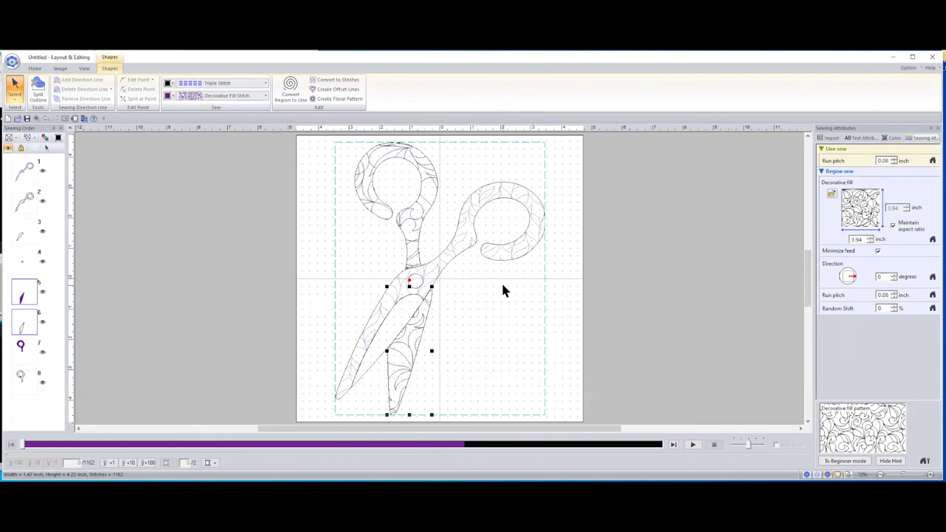
# - Try a Decorative Fill Stitch on the inner blade's region, and set it to Net Fill Stitch instead
pyautogui.click(25, 238)
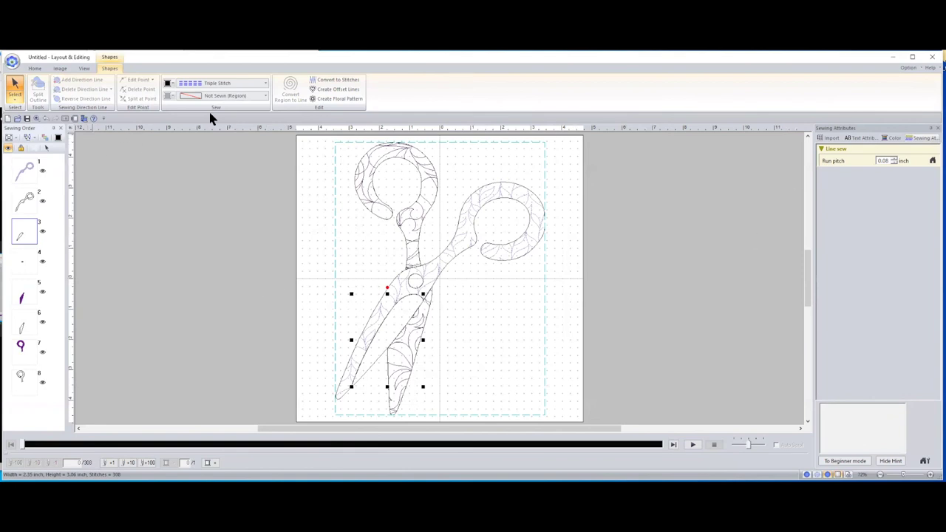
pyautogui.click(227, 95)
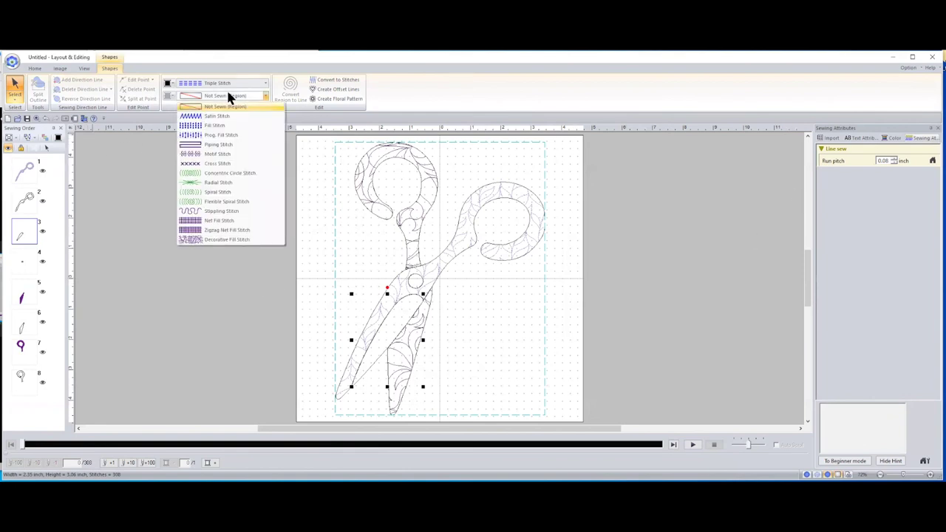
pyautogui.click(226, 239)
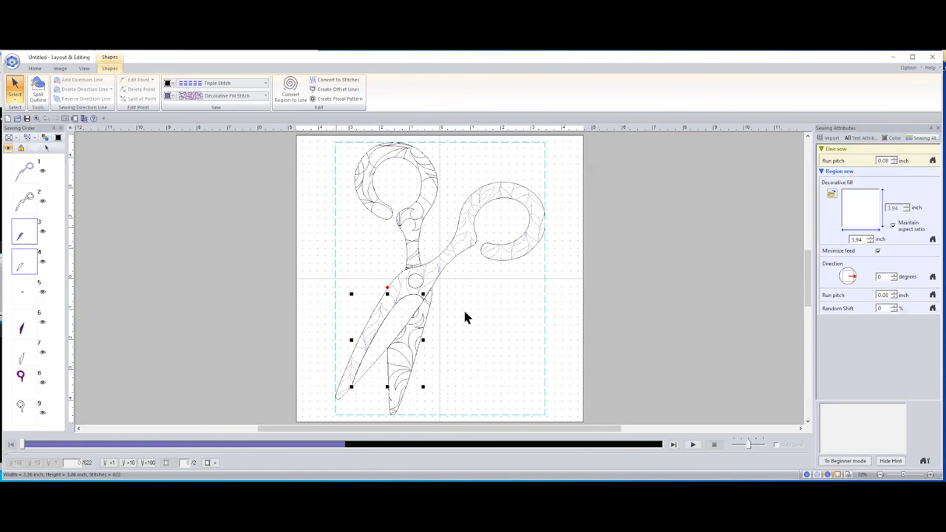
pyautogui.click(204, 94)
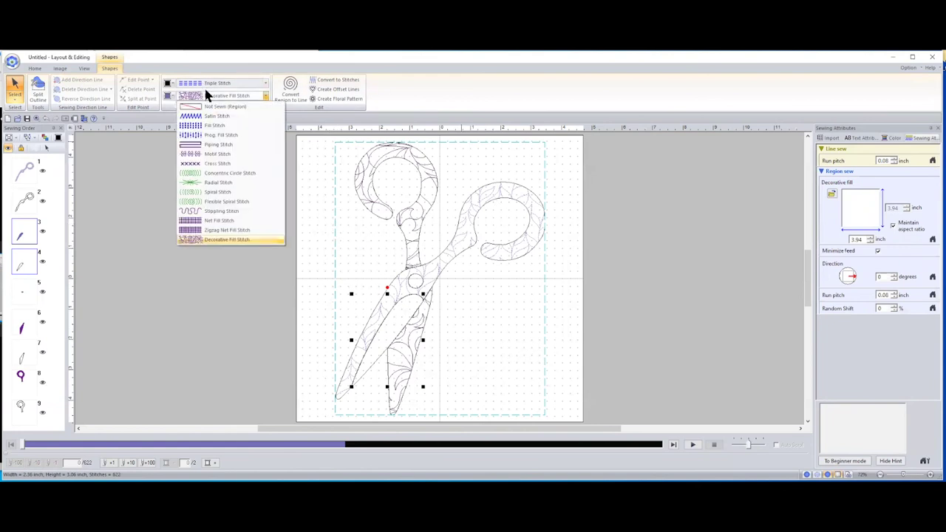
pyautogui.click(219, 220)
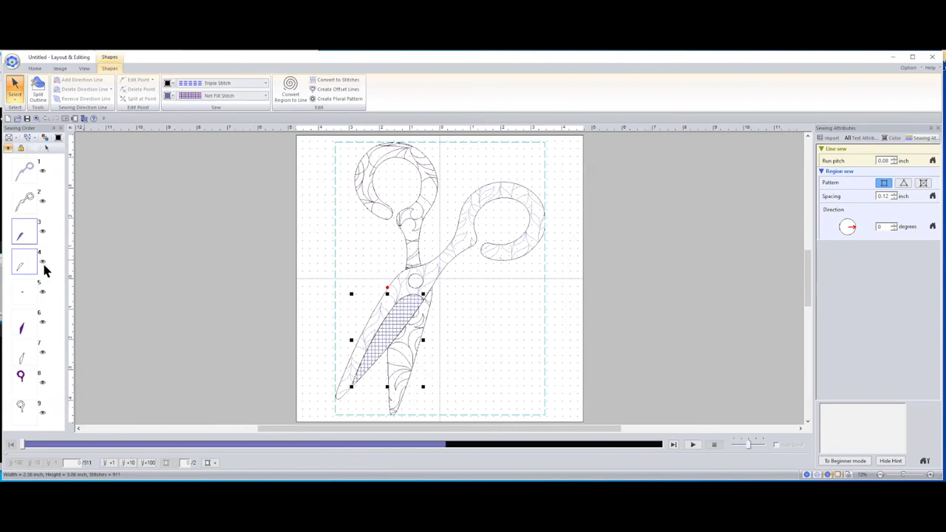
# - Fill the small pivot circle's region with Cross Stitch and deselect it
pyautogui.click(28, 291)
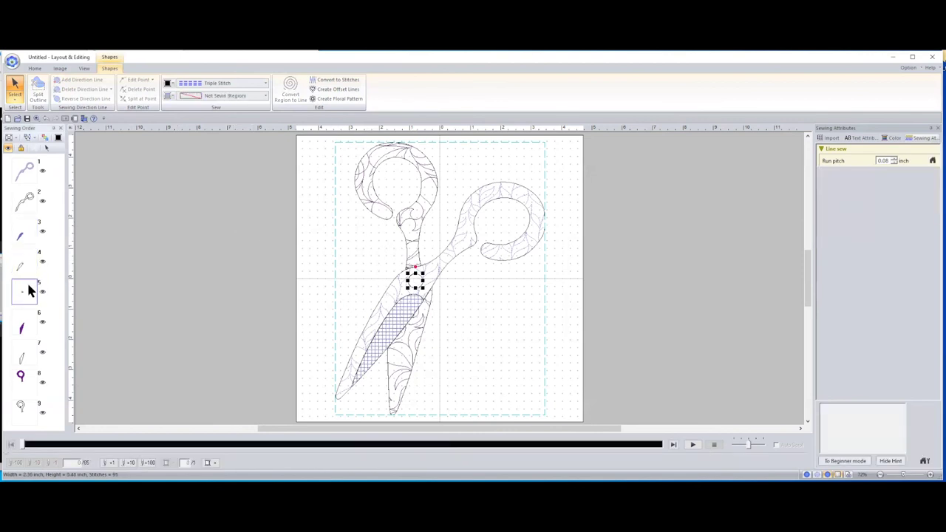
pyautogui.click(196, 97)
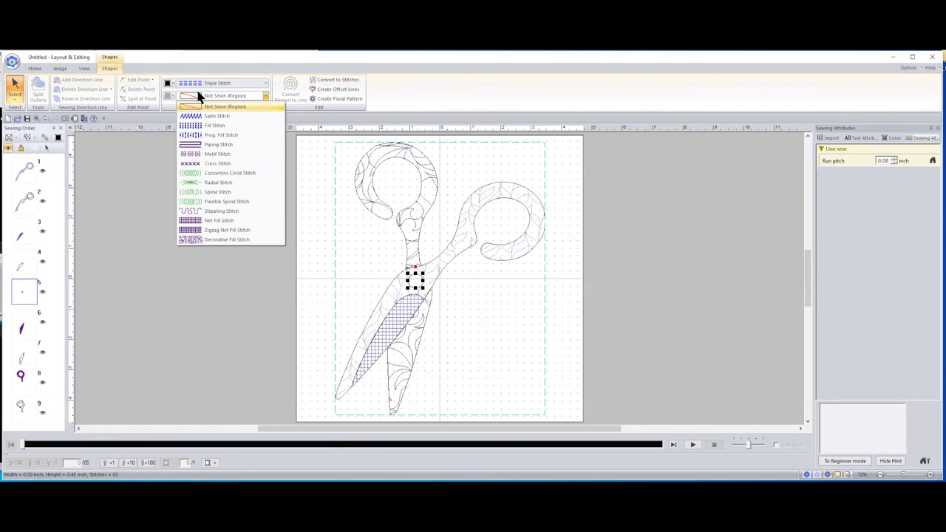
pyautogui.click(216, 164)
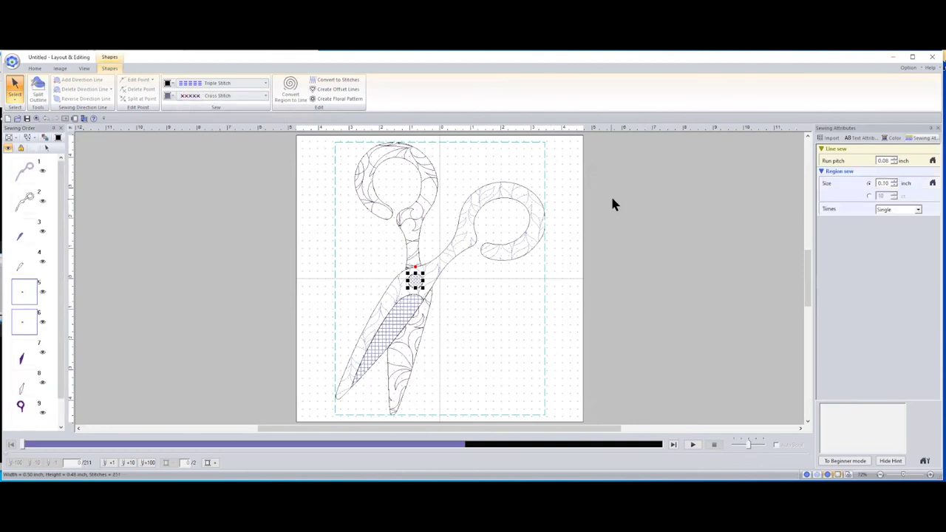
pyautogui.click(642, 209)
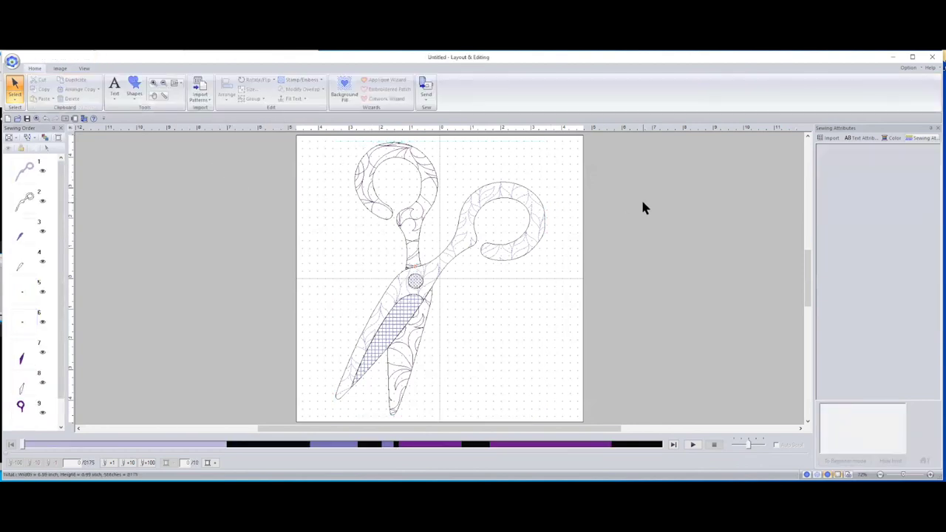
# - Examine the fill patterns around the scissors' pivot and blades up close, and return to the full-page view
pyautogui.click(154, 84)
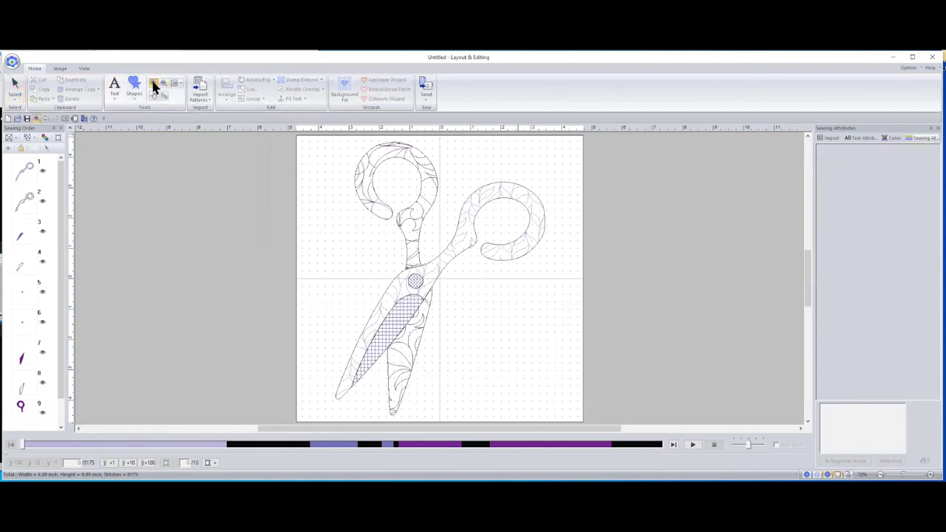
pyautogui.click(392, 274)
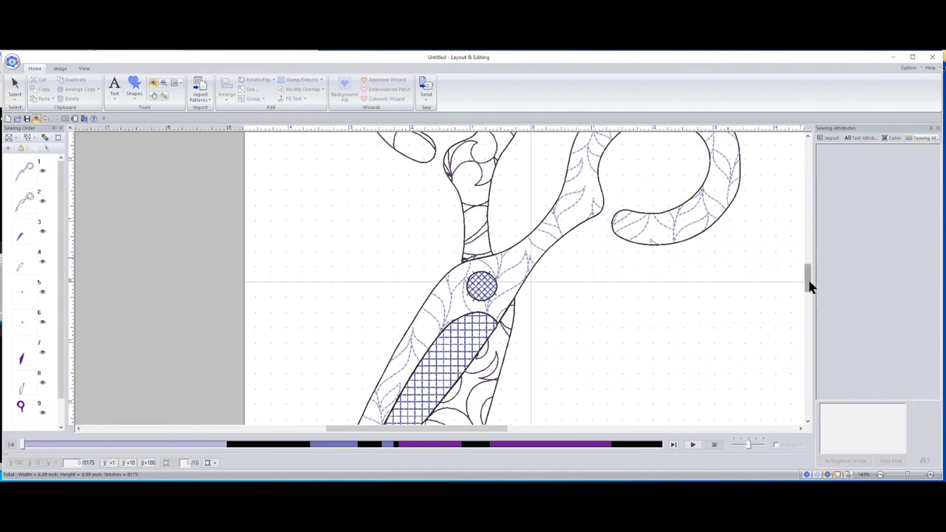
pyautogui.moveTo(806, 279)
pyautogui.mouseDown()
pyautogui.moveTo(806, 253)
pyautogui.moveTo(809, 283)
pyautogui.mouseUp()
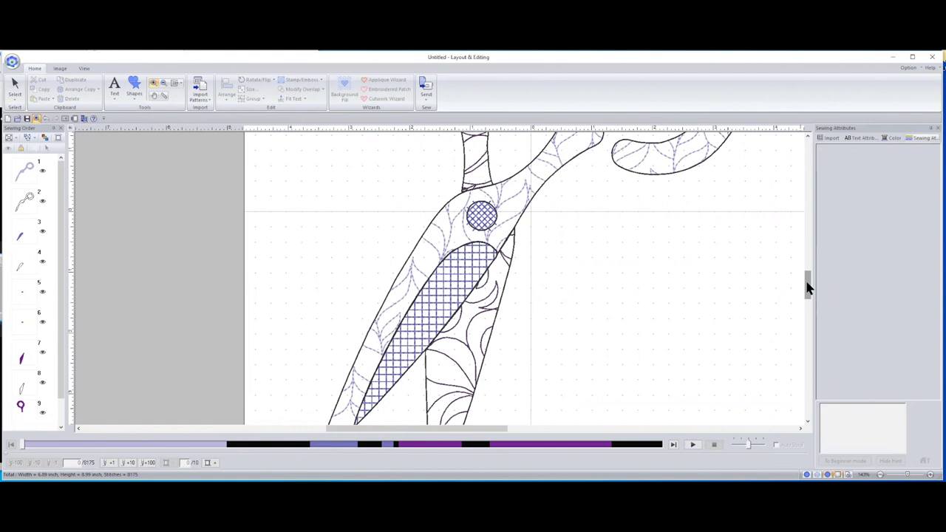
pyautogui.moveTo(808, 288); pyautogui.dragTo(811, 259)
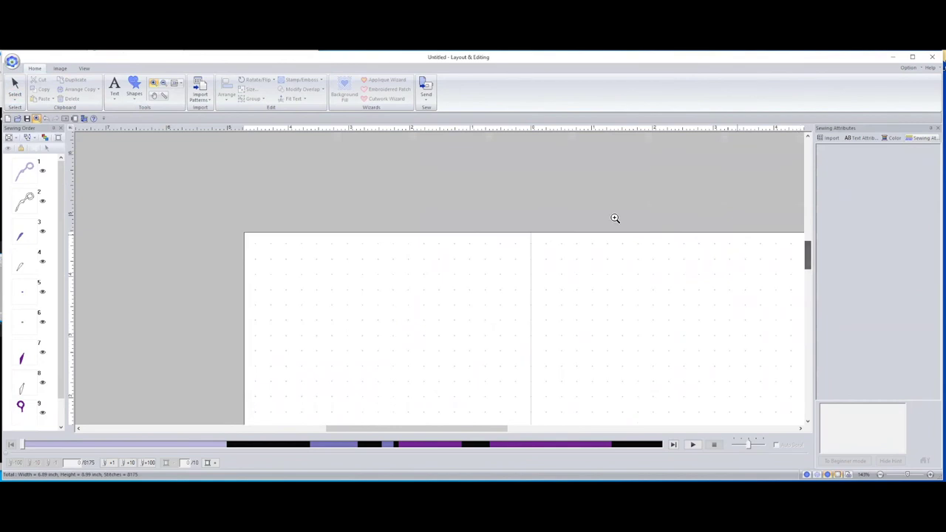
pyautogui.click(174, 84)
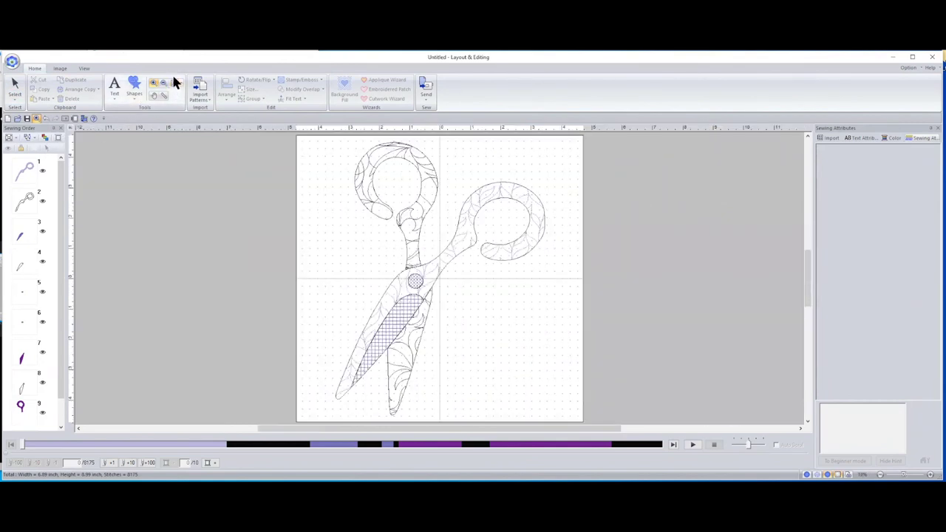